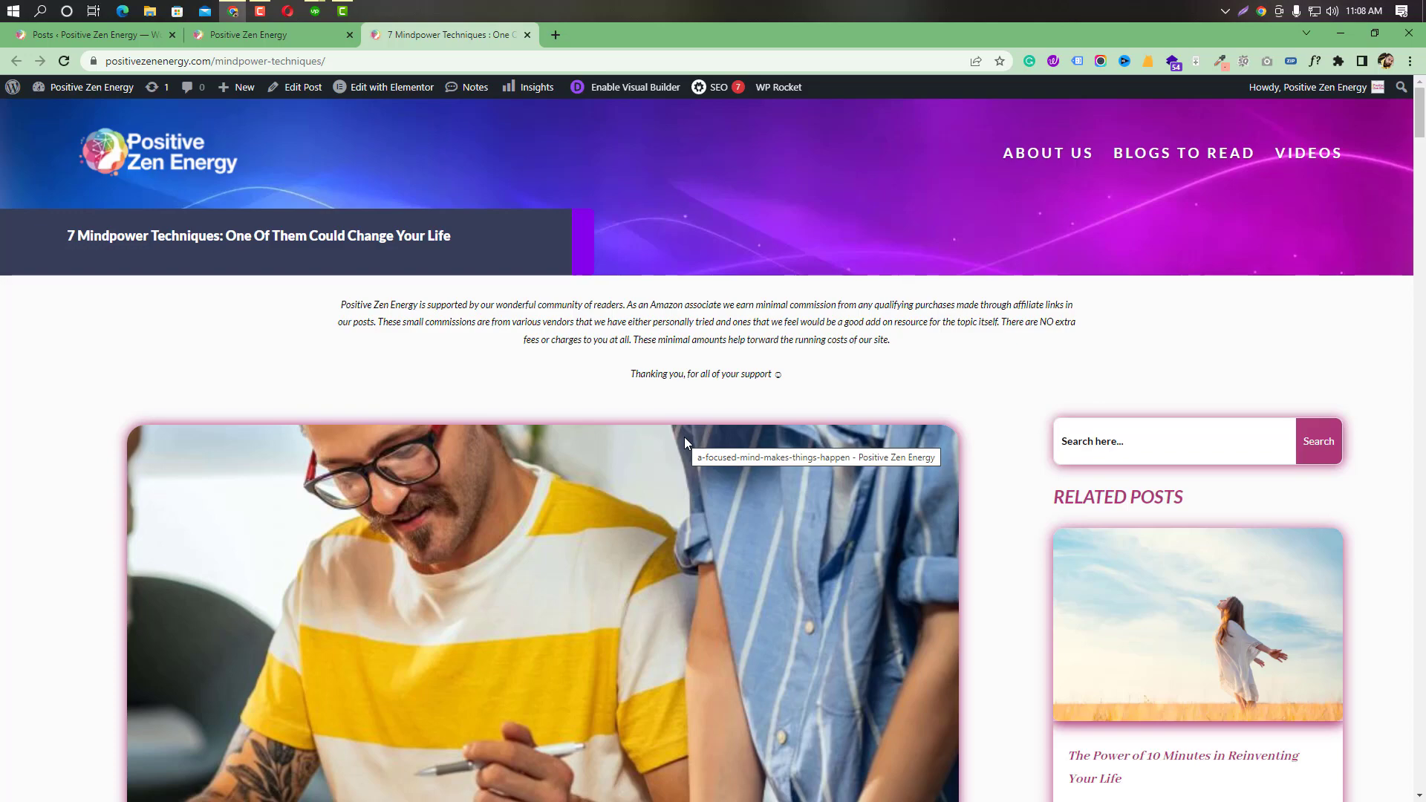
# Read through the 7 Mindpower Techniques article, examining its headings, images, lists and the healthy diet section.
pyautogui.scroll(-15, 684, 440)
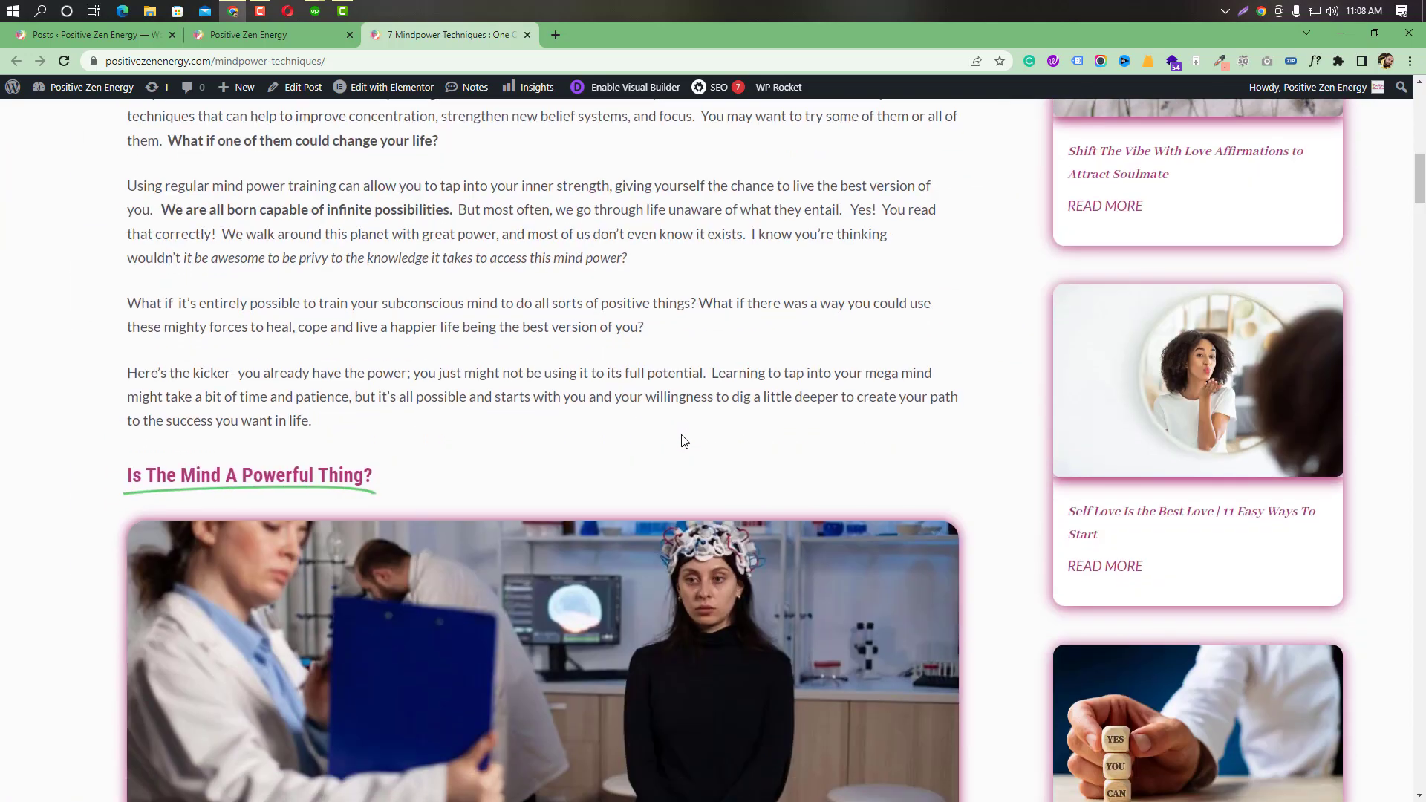
pyautogui.scroll(-10, 684, 441)
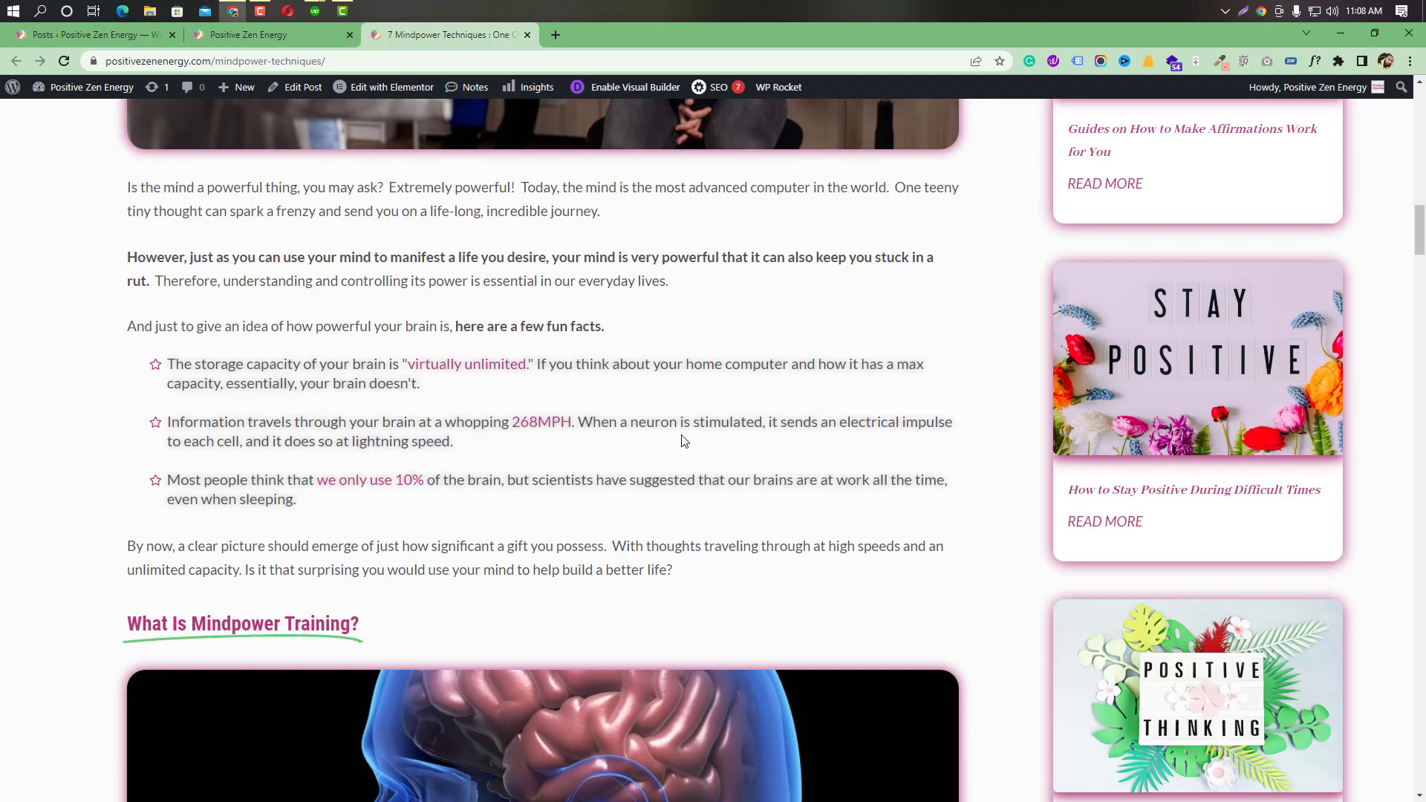
pyautogui.scroll(-20, 684, 441)
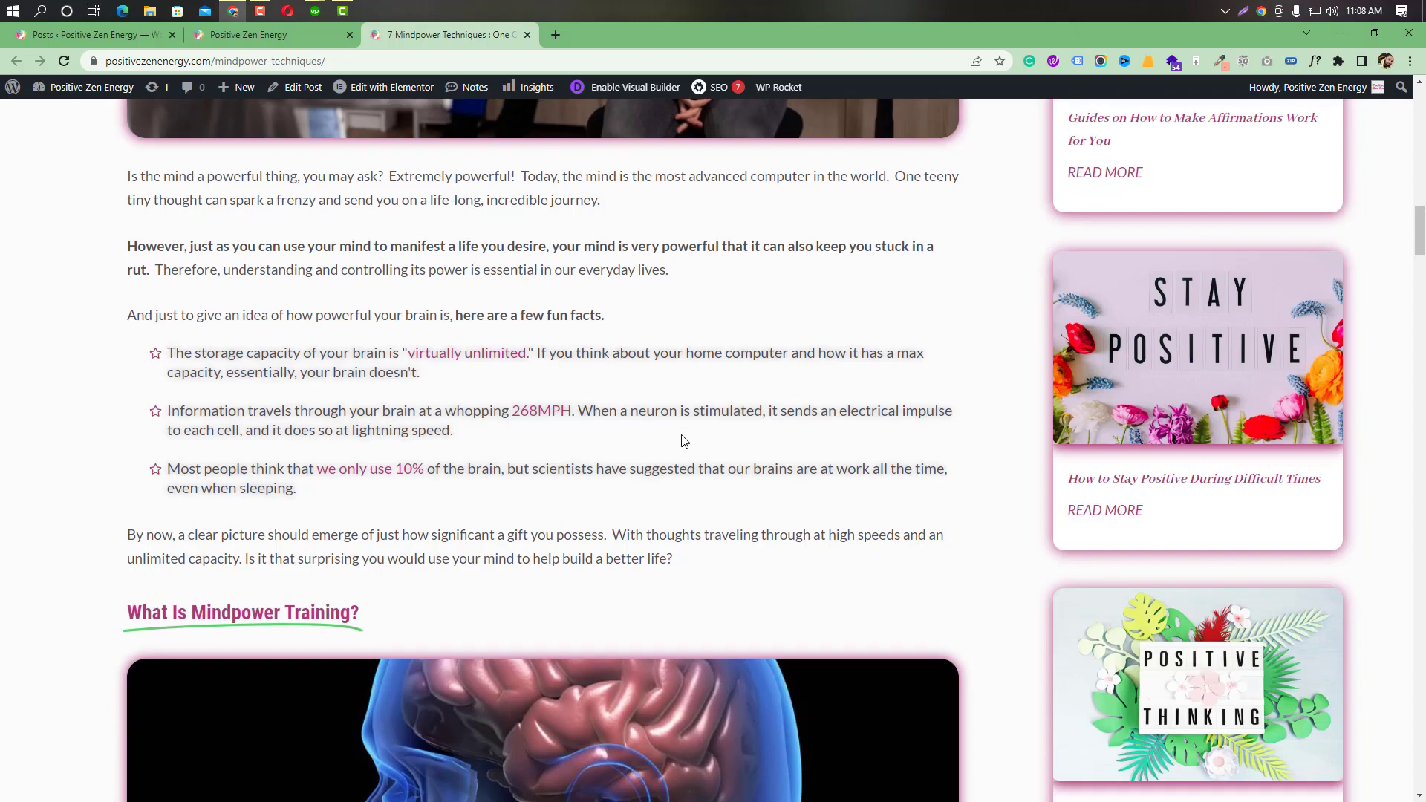
pyautogui.scroll(-8, 654, 630)
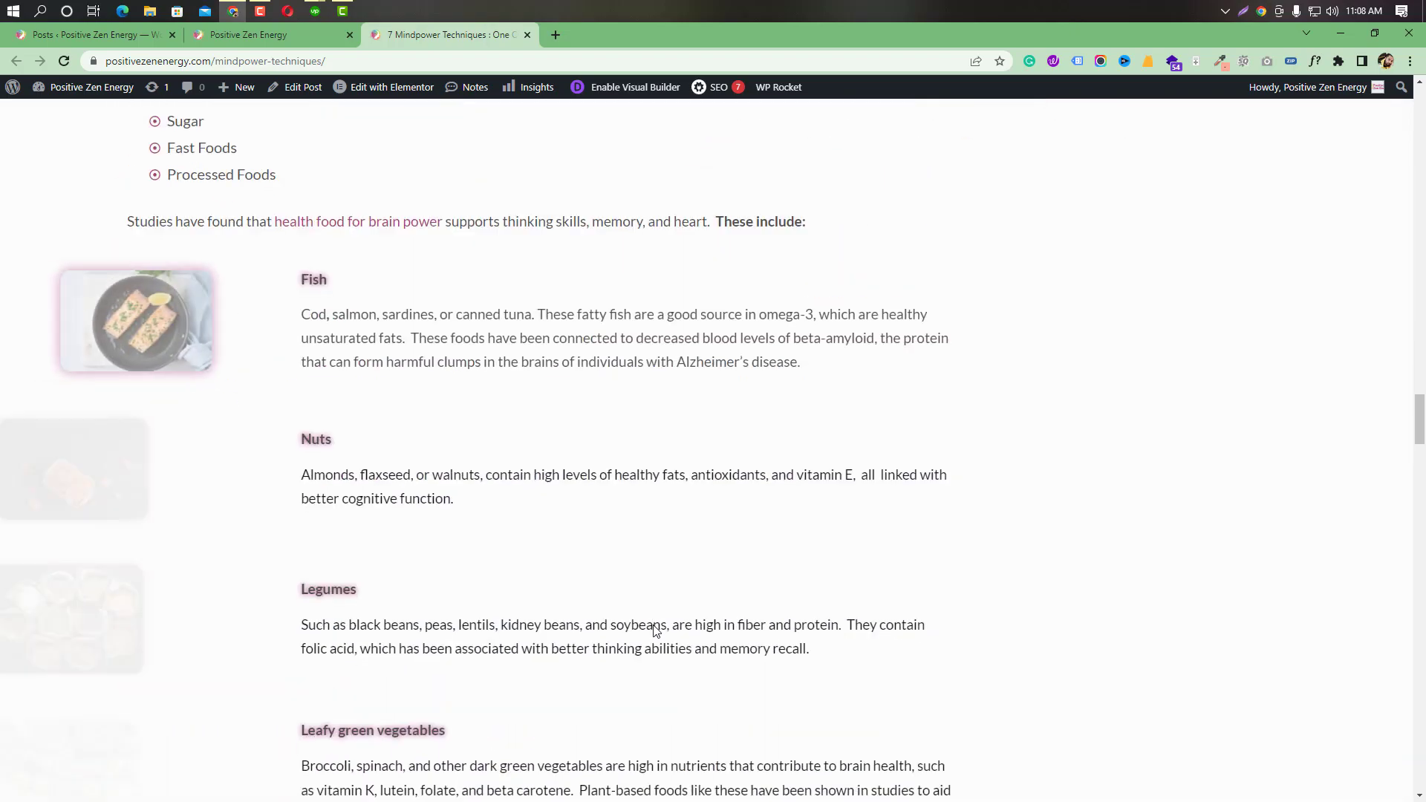
pyautogui.scroll(20, 655, 630)
pyautogui.scroll(15, 654, 629)
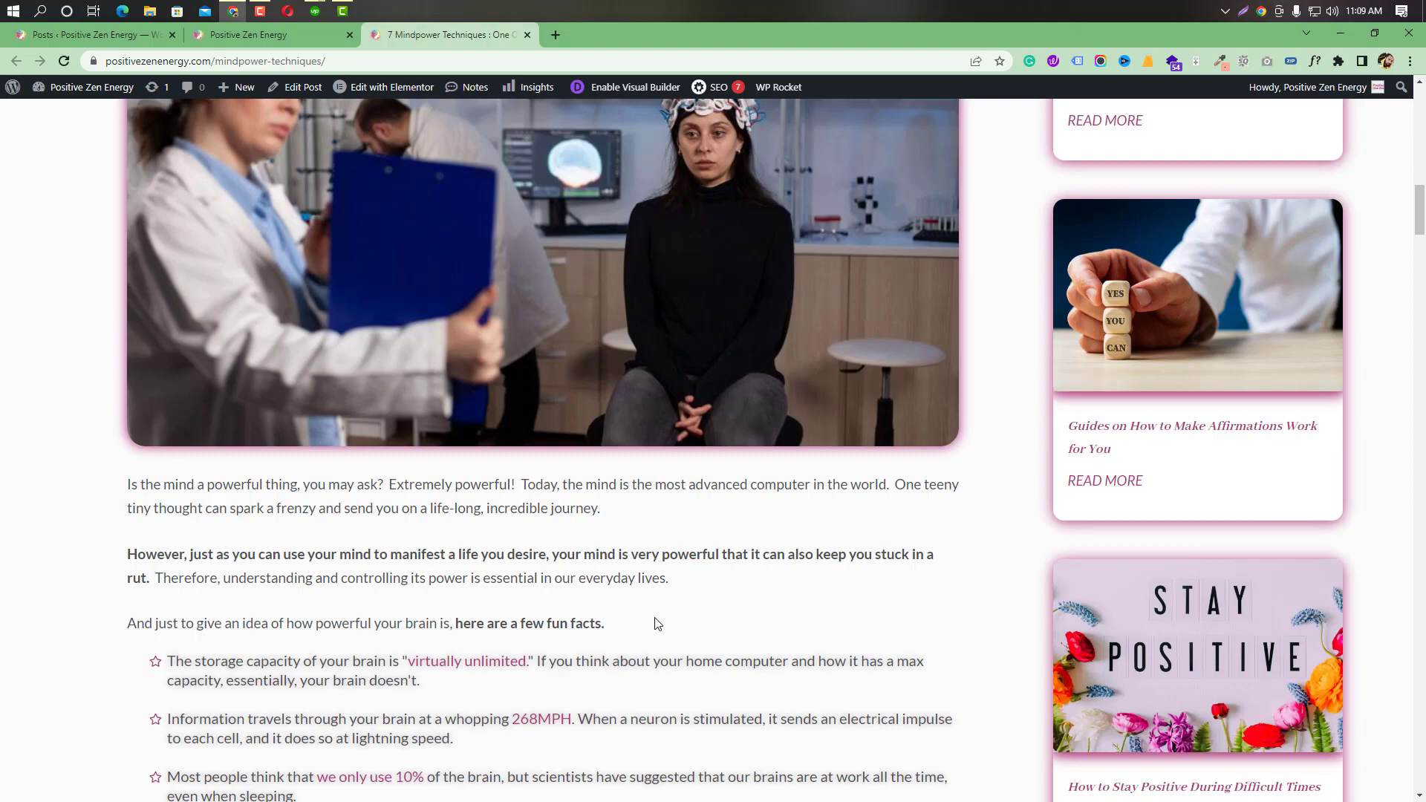
pyautogui.scroll(-15, 657, 631)
pyautogui.scroll(-12, 752, 666)
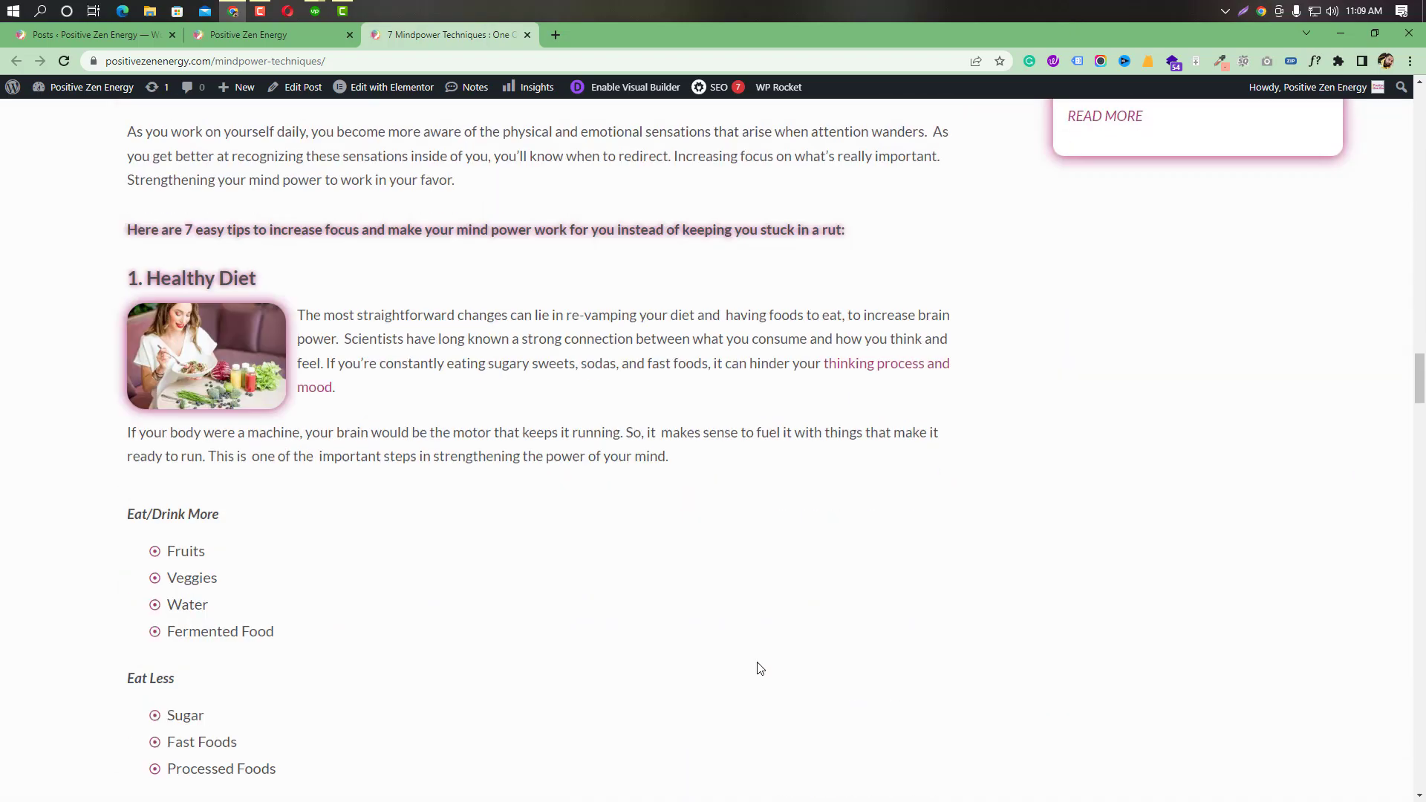
pyautogui.scroll(7, 720, 787)
# Open the WordPress dashboard, outline the Elementor and All in One SEO menu entries in red on a screen capture, and discard the capture.
pyautogui.click(47, 120)
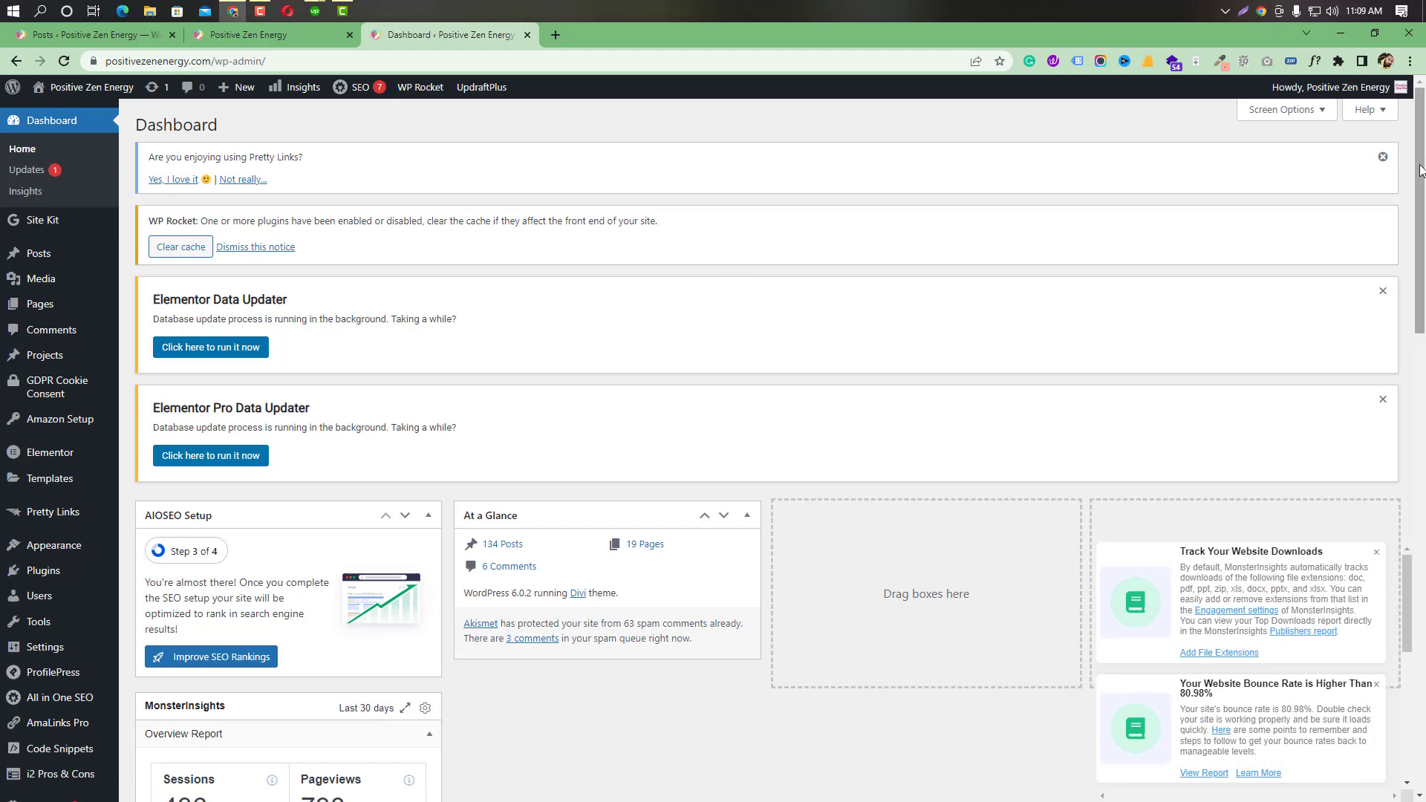
pyautogui.press('Print')
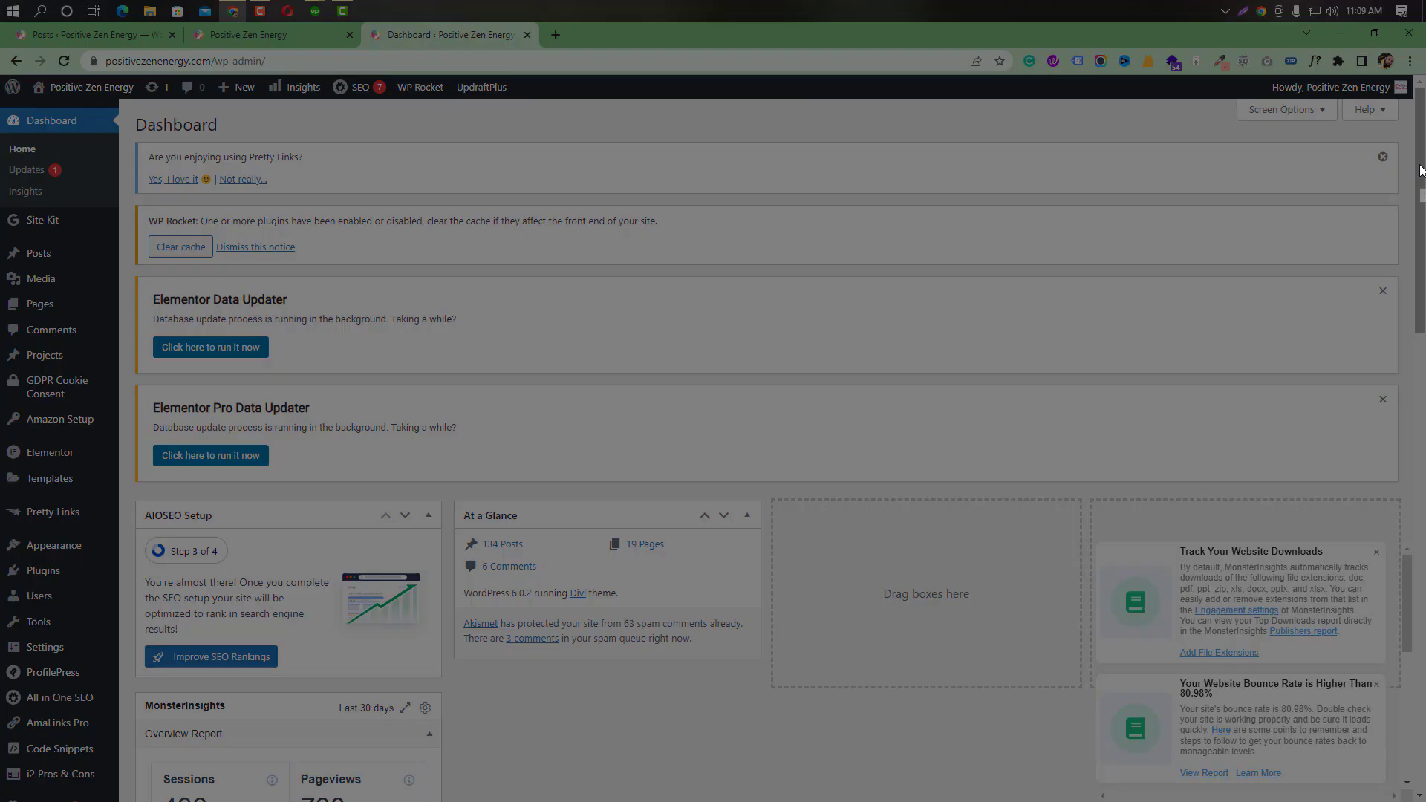
pyautogui.moveTo(55, 163); pyautogui.dragTo(121, 800)
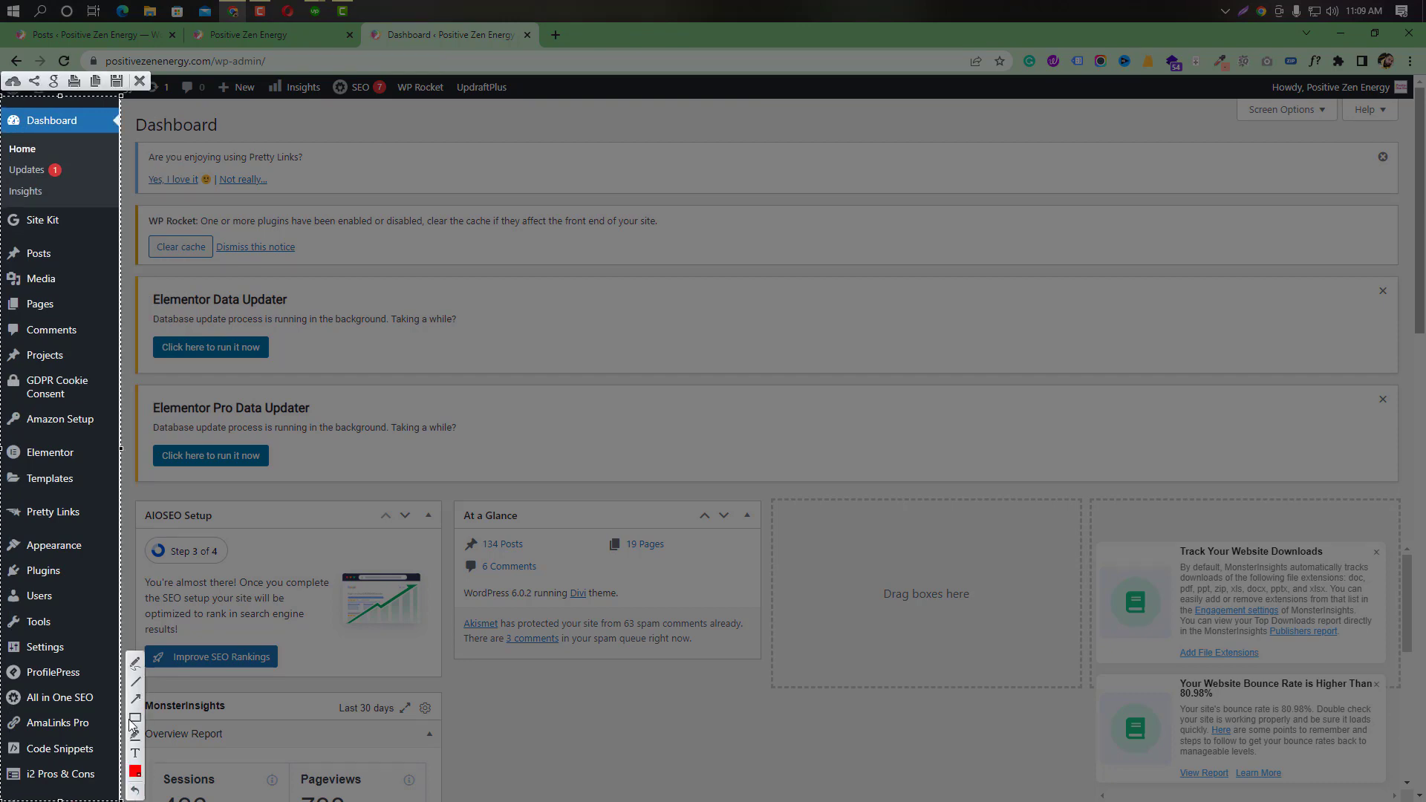
pyautogui.click(135, 717)
pyautogui.moveTo(7, 442); pyautogui.dragTo(80, 466)
pyautogui.moveTo(2, 684); pyautogui.dragTo(103, 710)
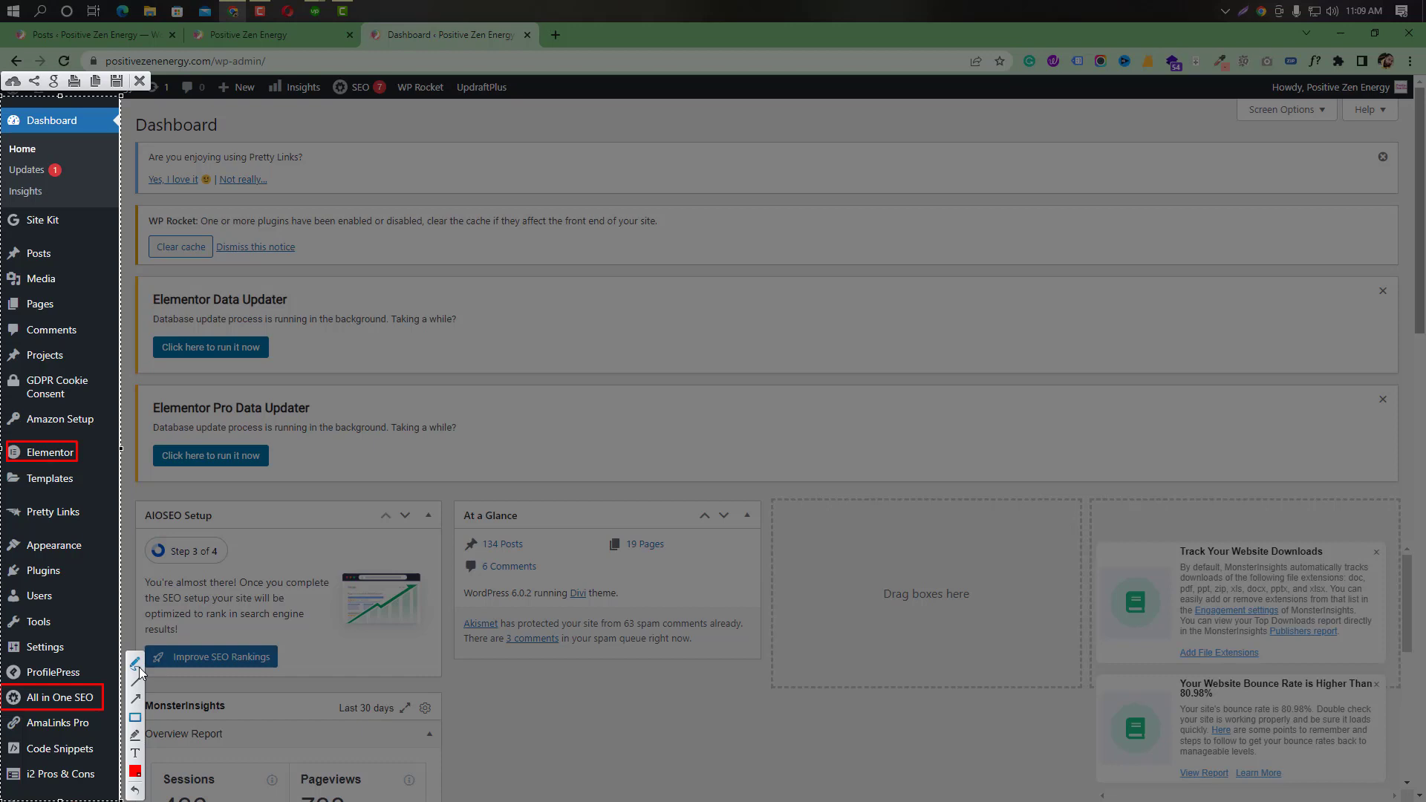
pyautogui.click(139, 81)
# Examine the remaining plugin entries in the admin menu, including Insights, and the dashboard widgets.
pyautogui.scroll(-5, 63, 482)
pyautogui.moveTo(63, 503)
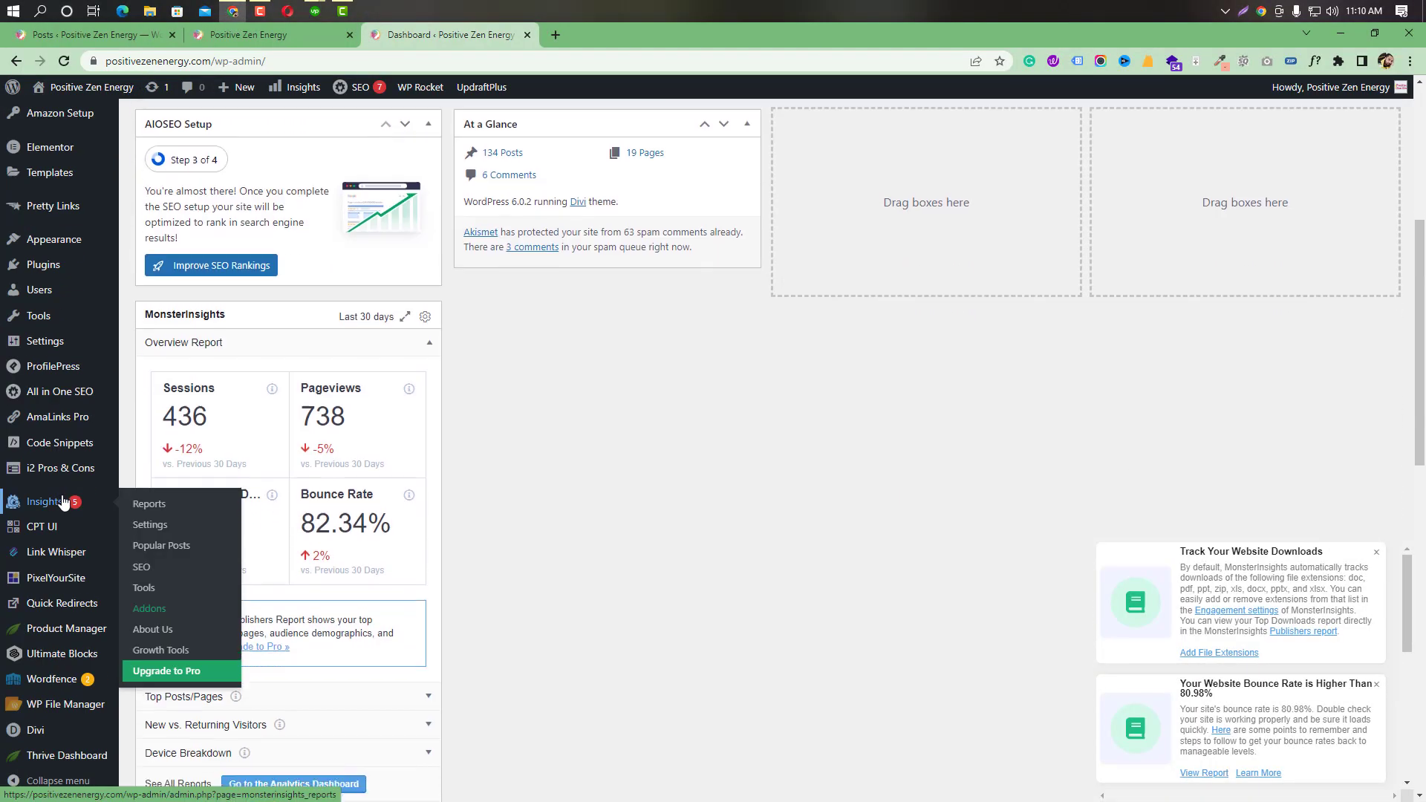
pyautogui.scroll(-5, 63, 503)
pyautogui.moveTo(65, 736)
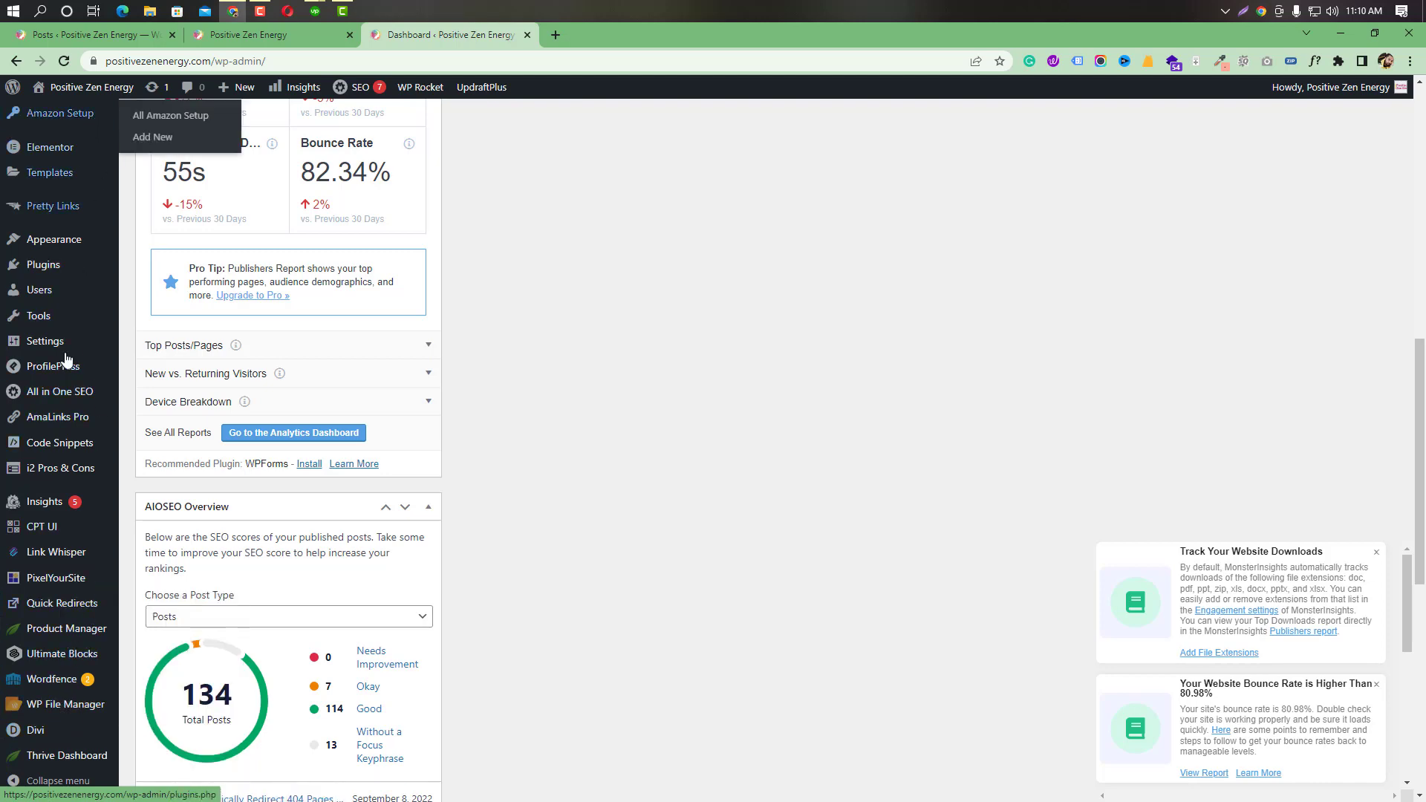
pyautogui.scroll(5, 20, 605)
pyautogui.moveTo(20, 598)
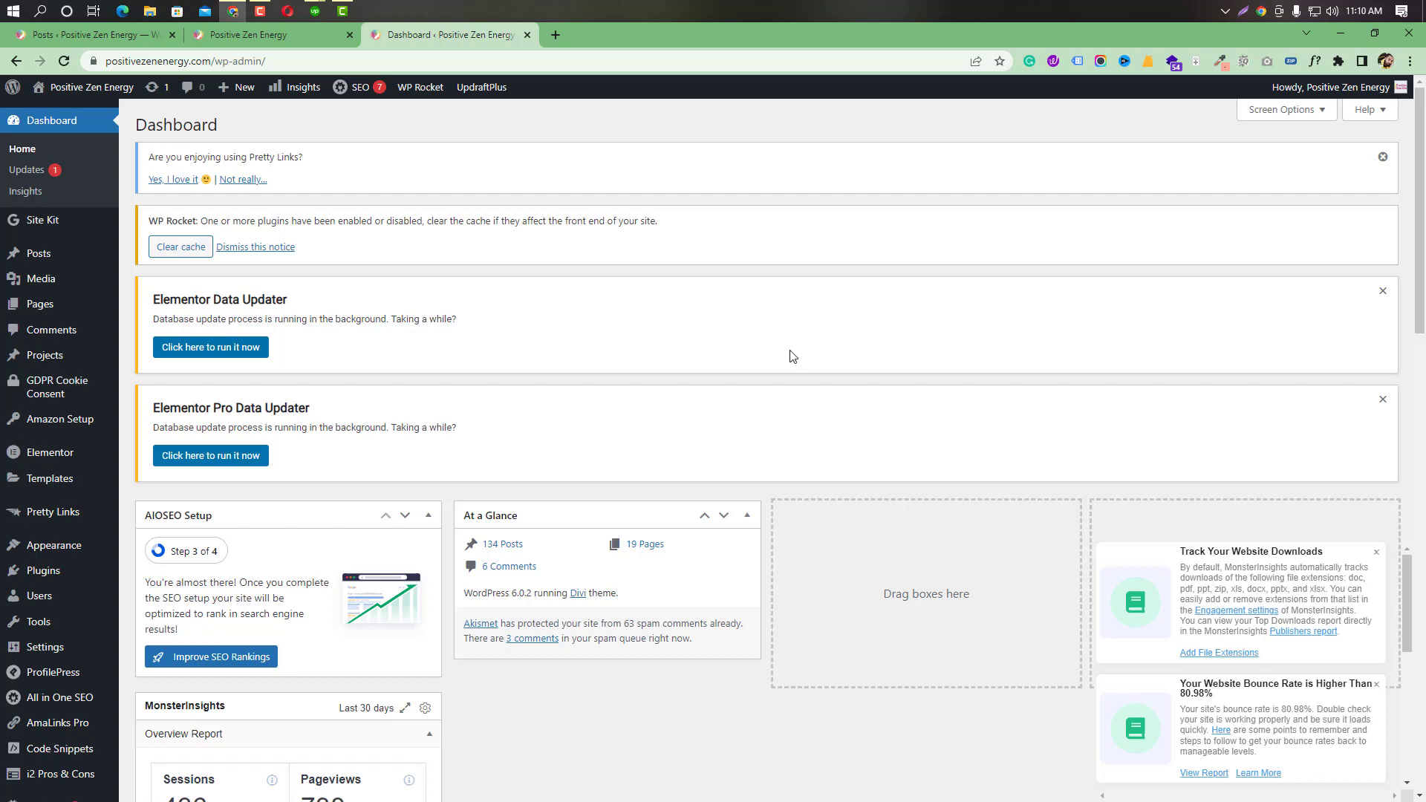
# Outline the SEO entry of the admin bar on a screen capture of the dashboard and discard the capture.
pyautogui.press('Print')
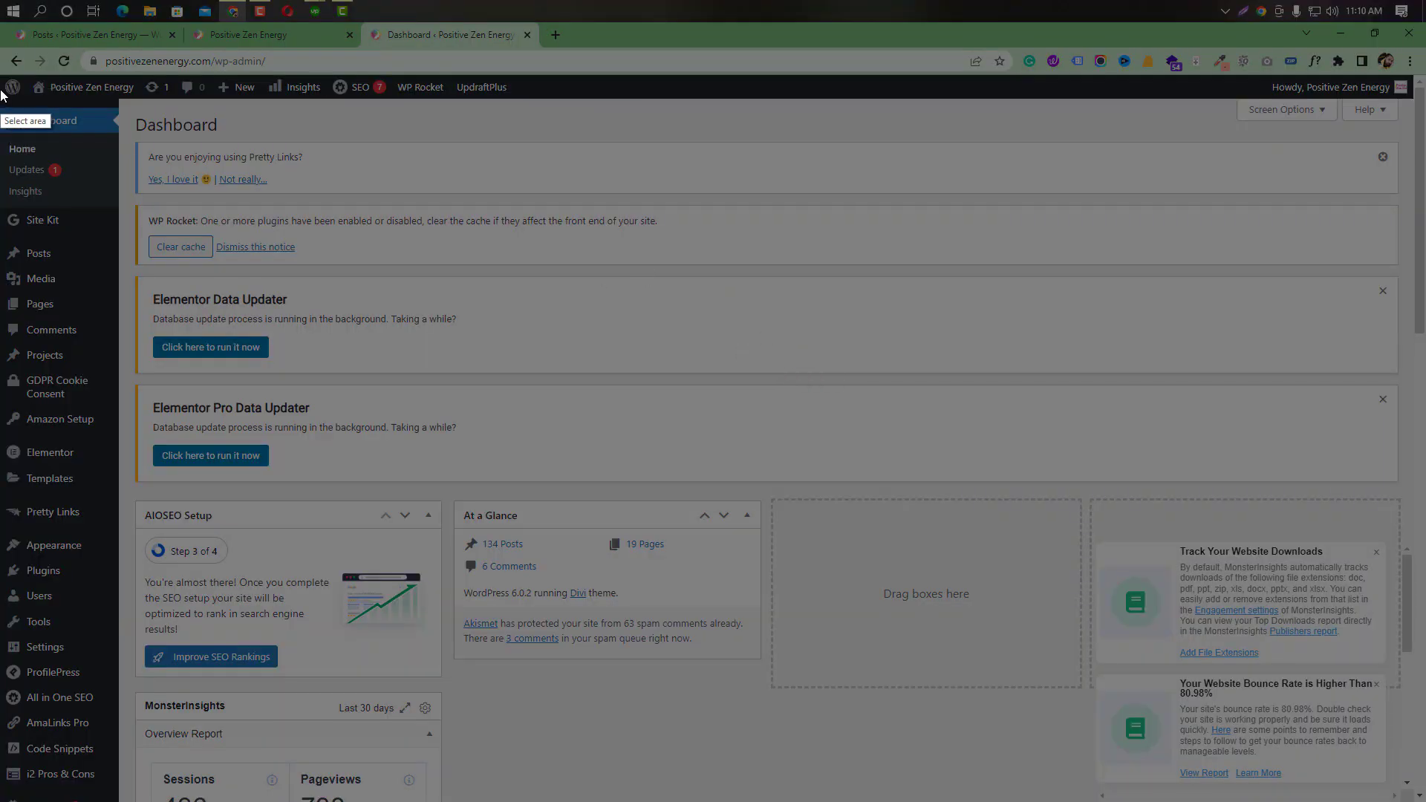
pyautogui.moveTo(1, 67); pyautogui.dragTo(1338, 798)
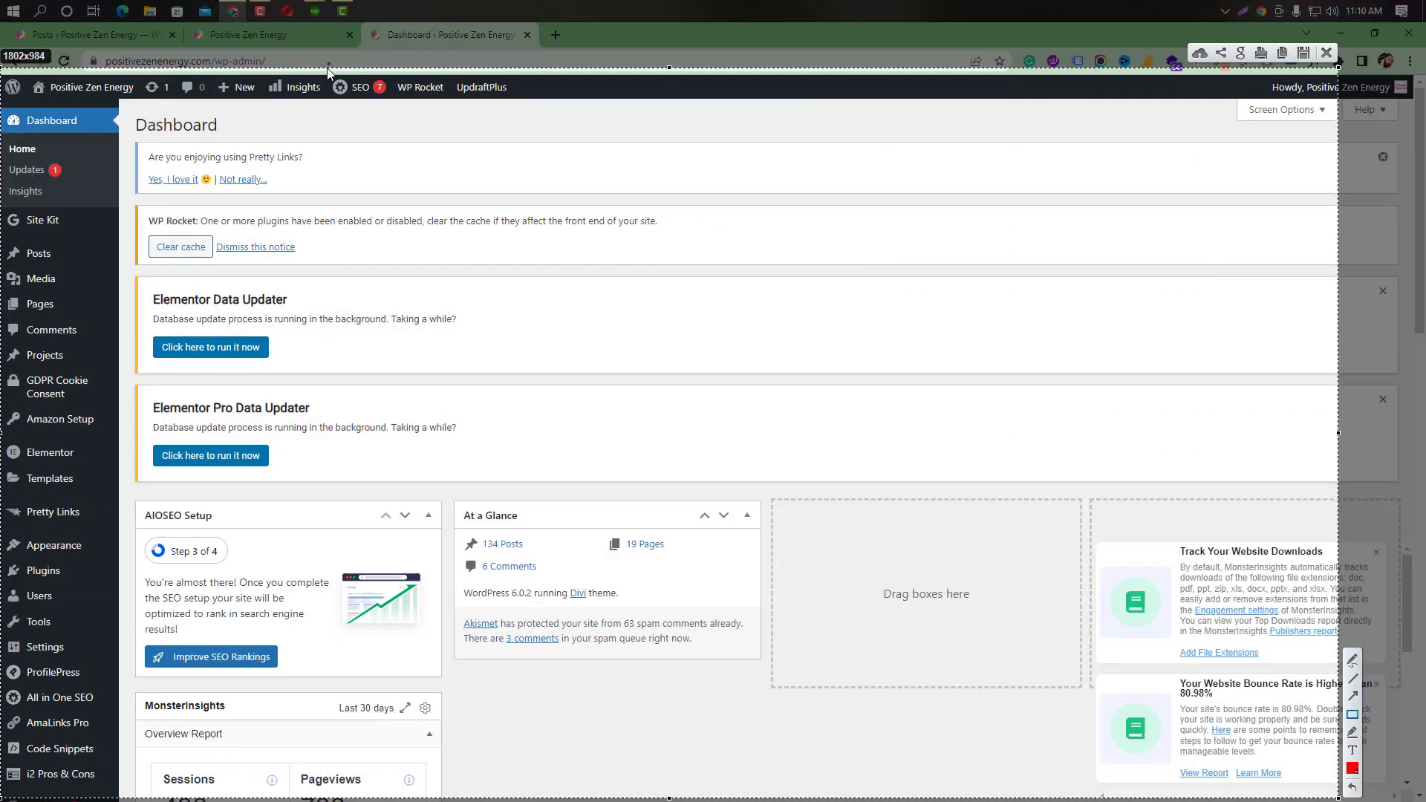
pyautogui.moveTo(322, 74); pyautogui.dragTo(386, 96)
pyautogui.click(1325, 53)
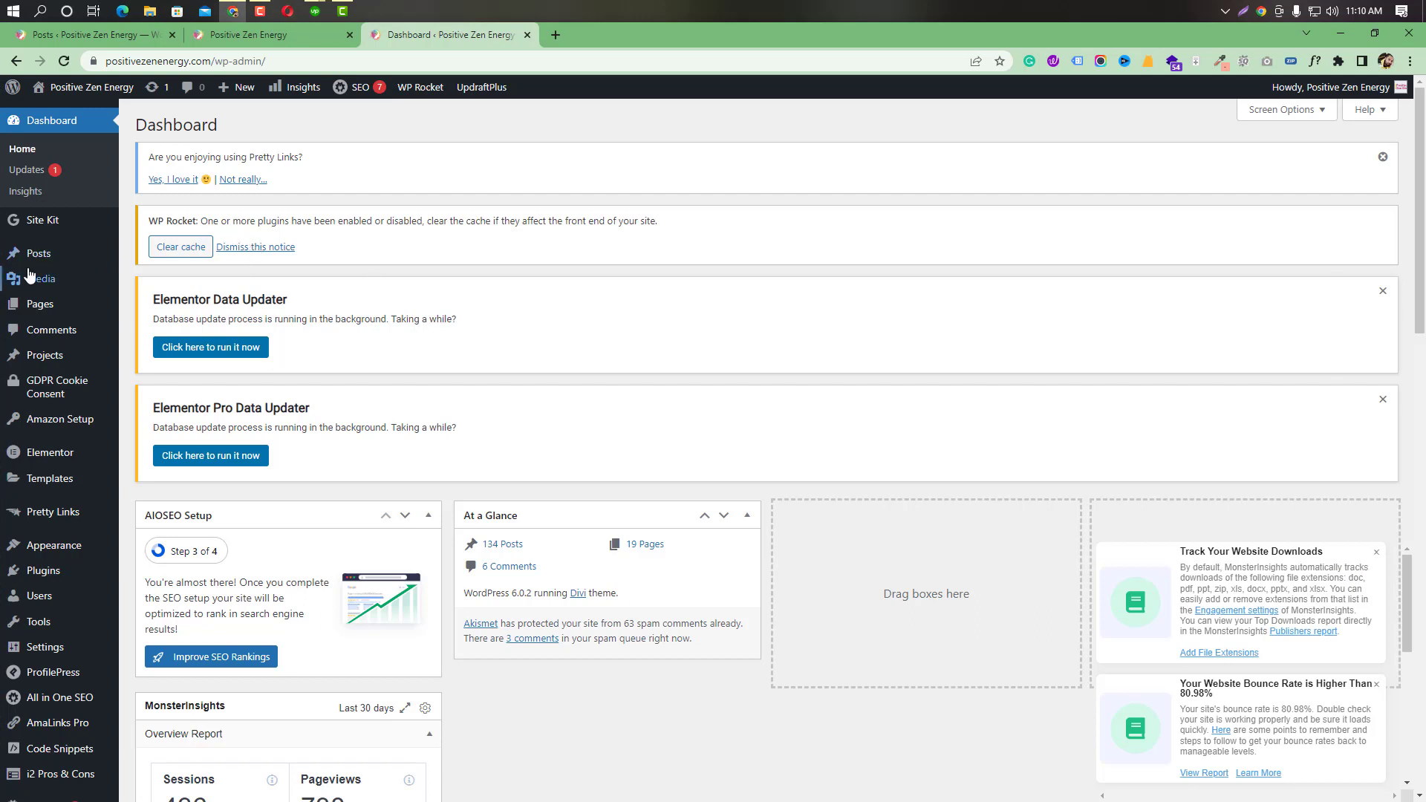
# Open the list of all posts in a new browser tab and switch to it.
pyautogui.moveTo(31, 261)
pyautogui.rightClick(159, 265)
pyautogui.click(208, 277)
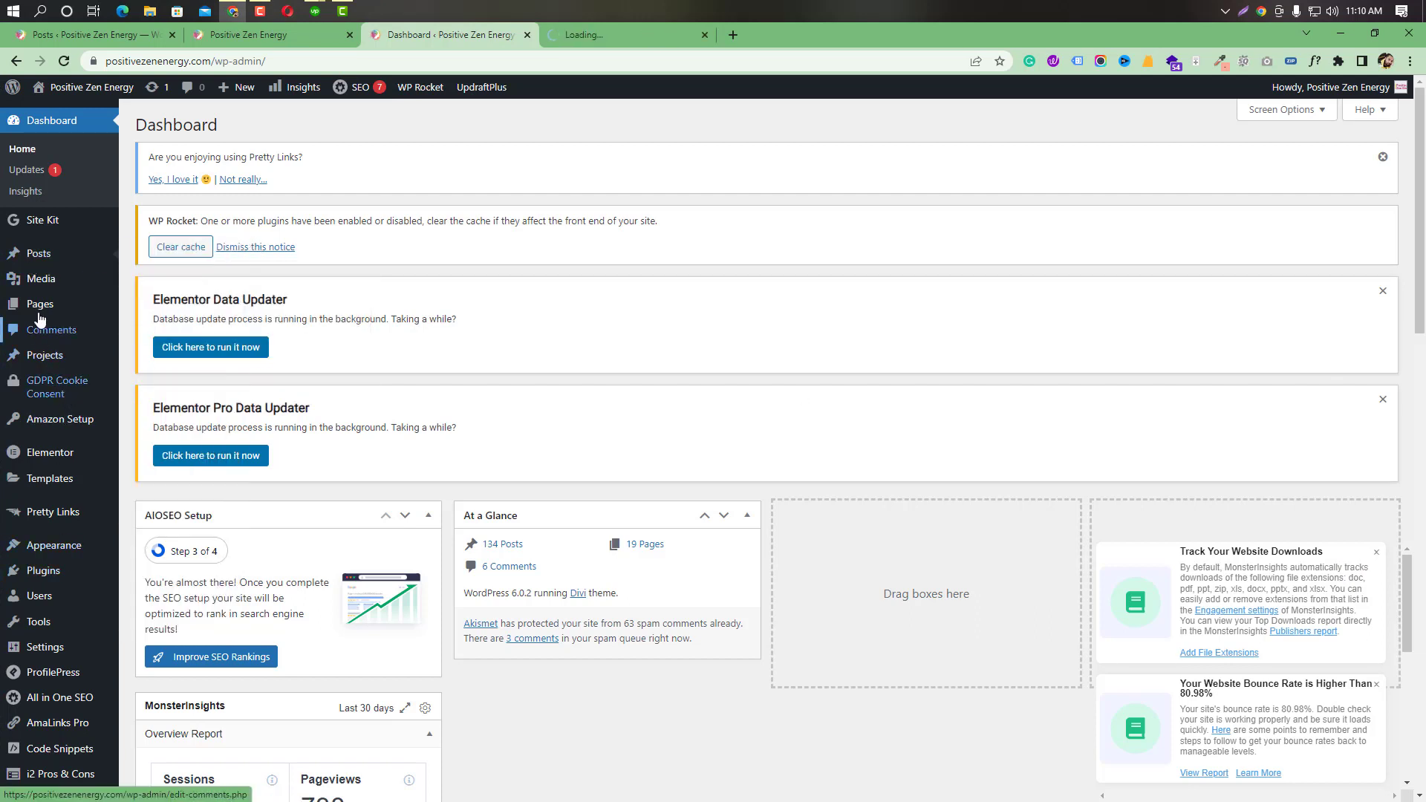
pyautogui.click(625, 37)
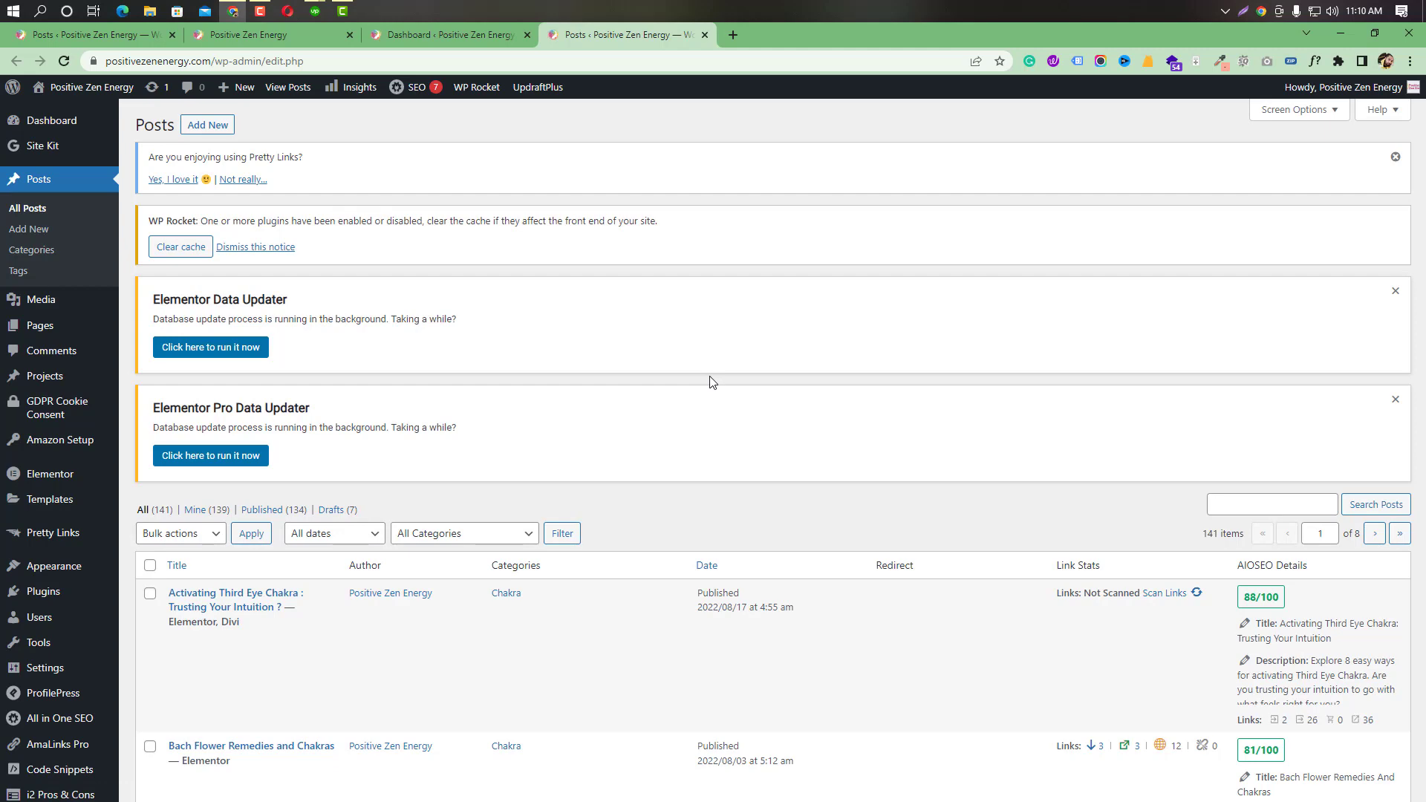
# Review the AIOSEO scores, titles, descriptions and link stats of the posts on the first page of the list.
pyautogui.scroll(-5, 804, 392)
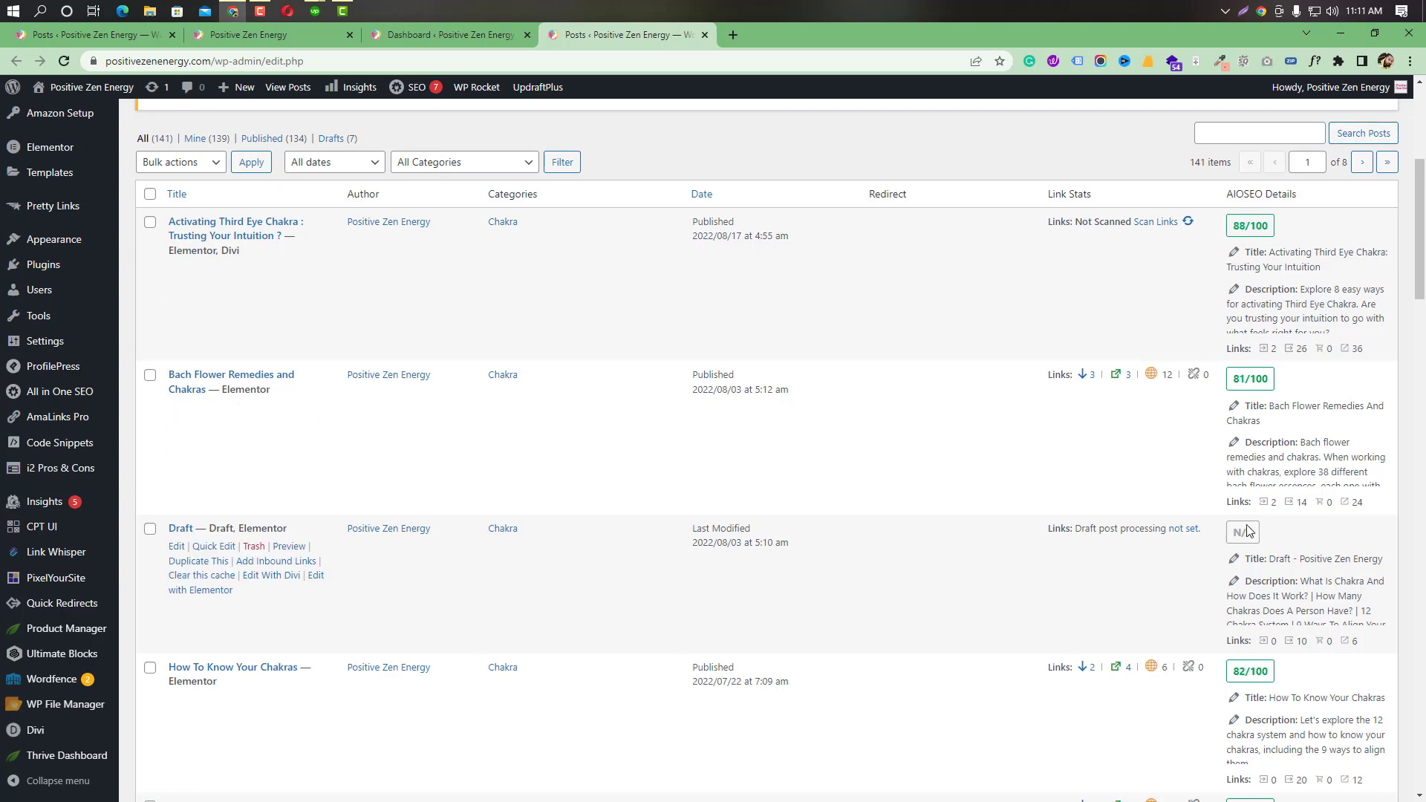
pyautogui.scroll(-5, 1269, 505)
pyautogui.scroll(-5, 1268, 488)
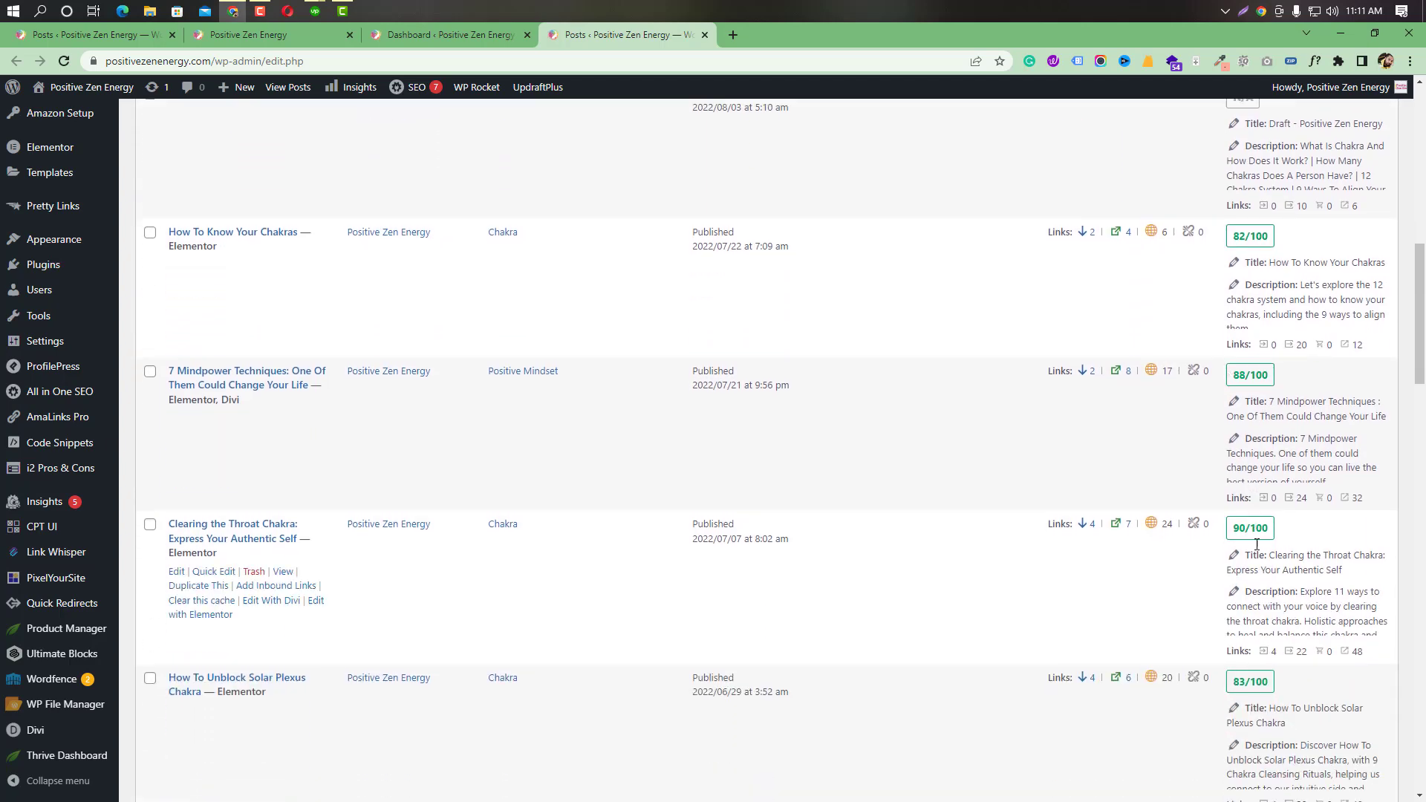
pyautogui.scroll(-7, 1233, 557)
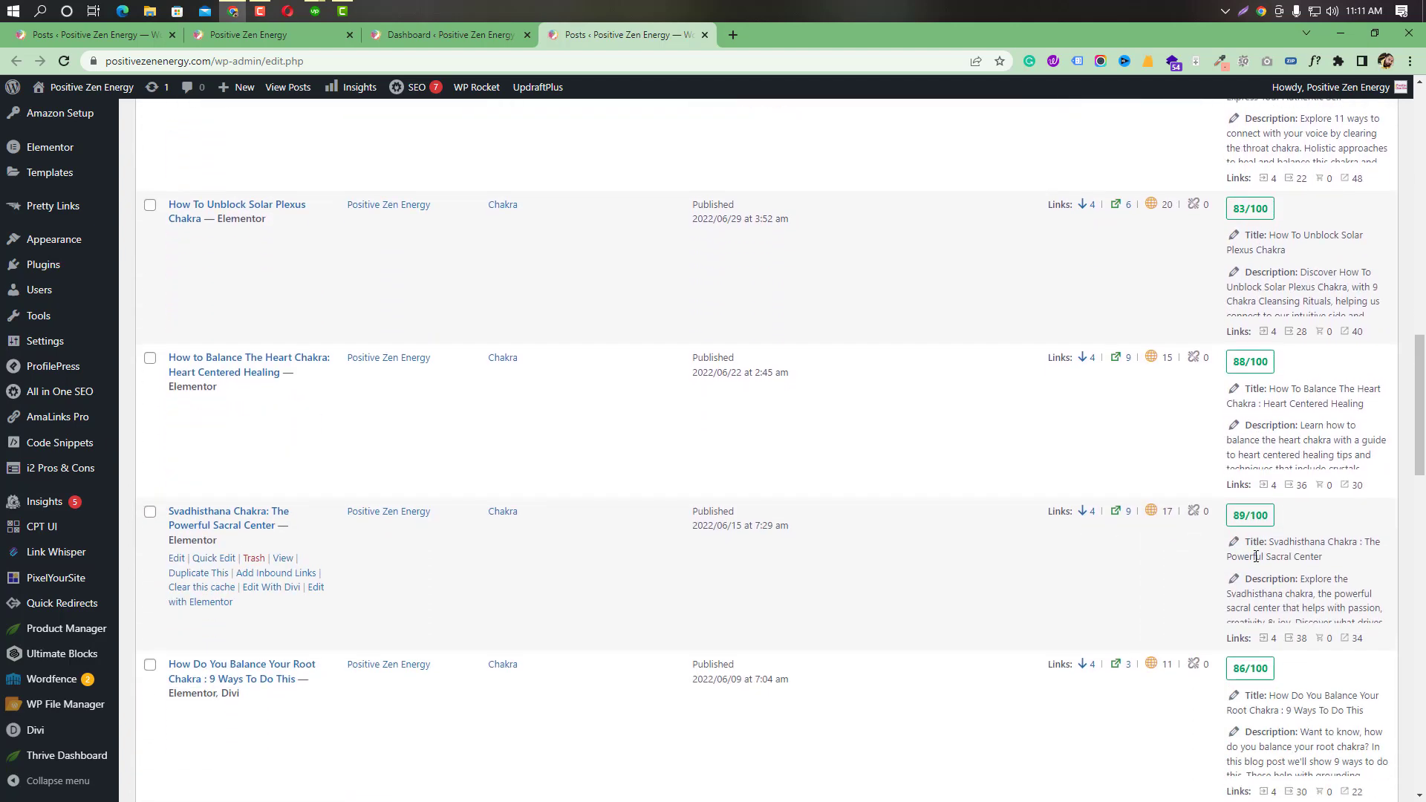
pyautogui.scroll(-5, 1276, 546)
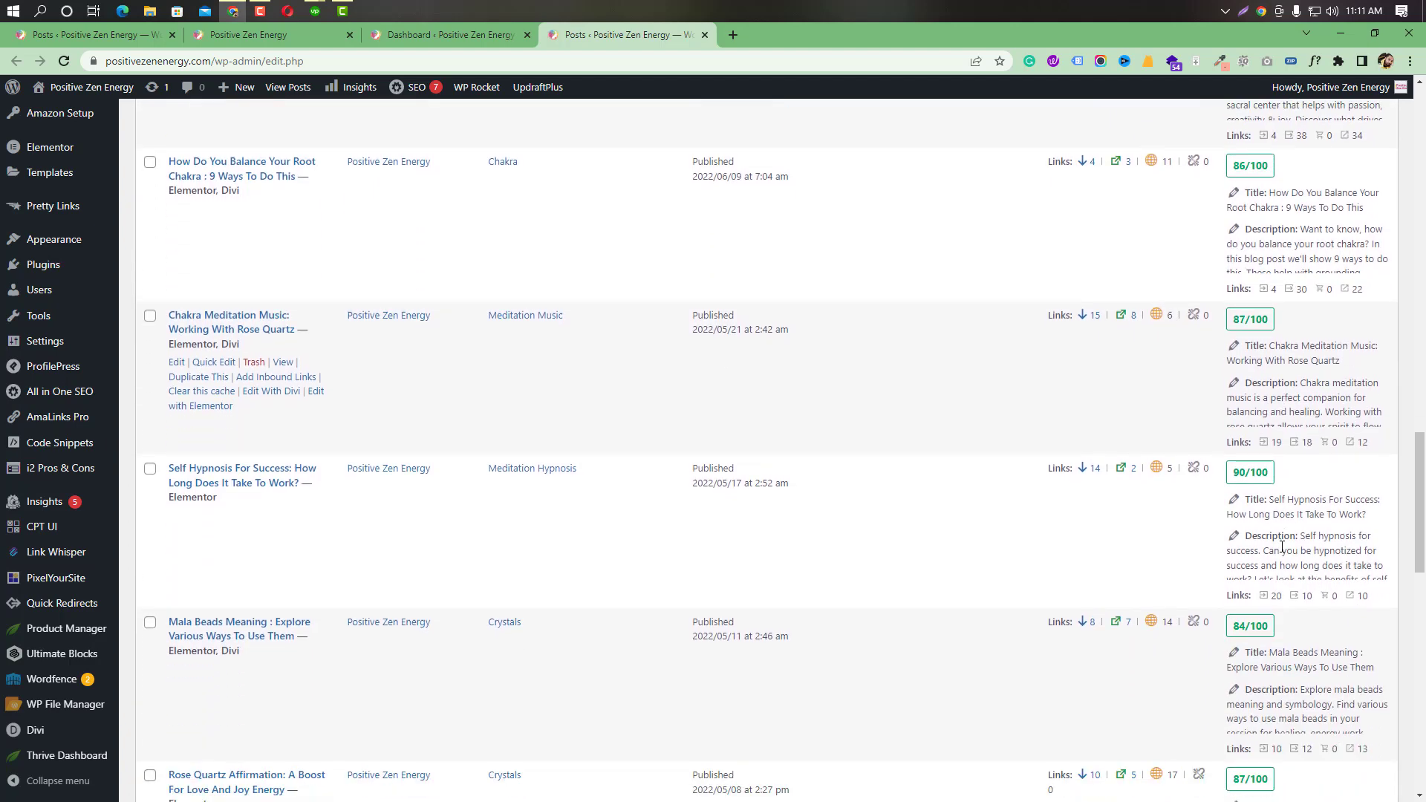
pyautogui.scroll(-12, 1281, 546)
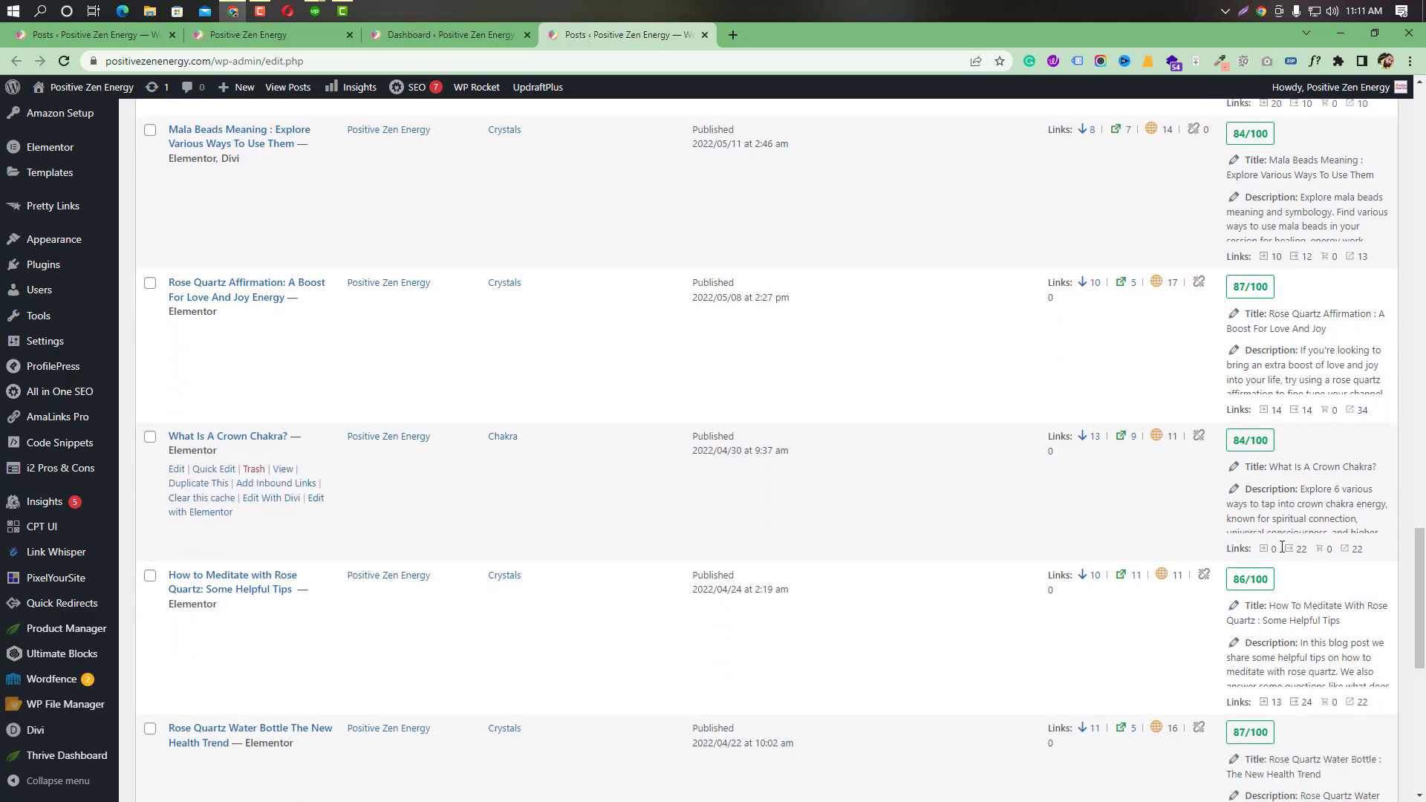
pyautogui.scroll(20, 1018, 705)
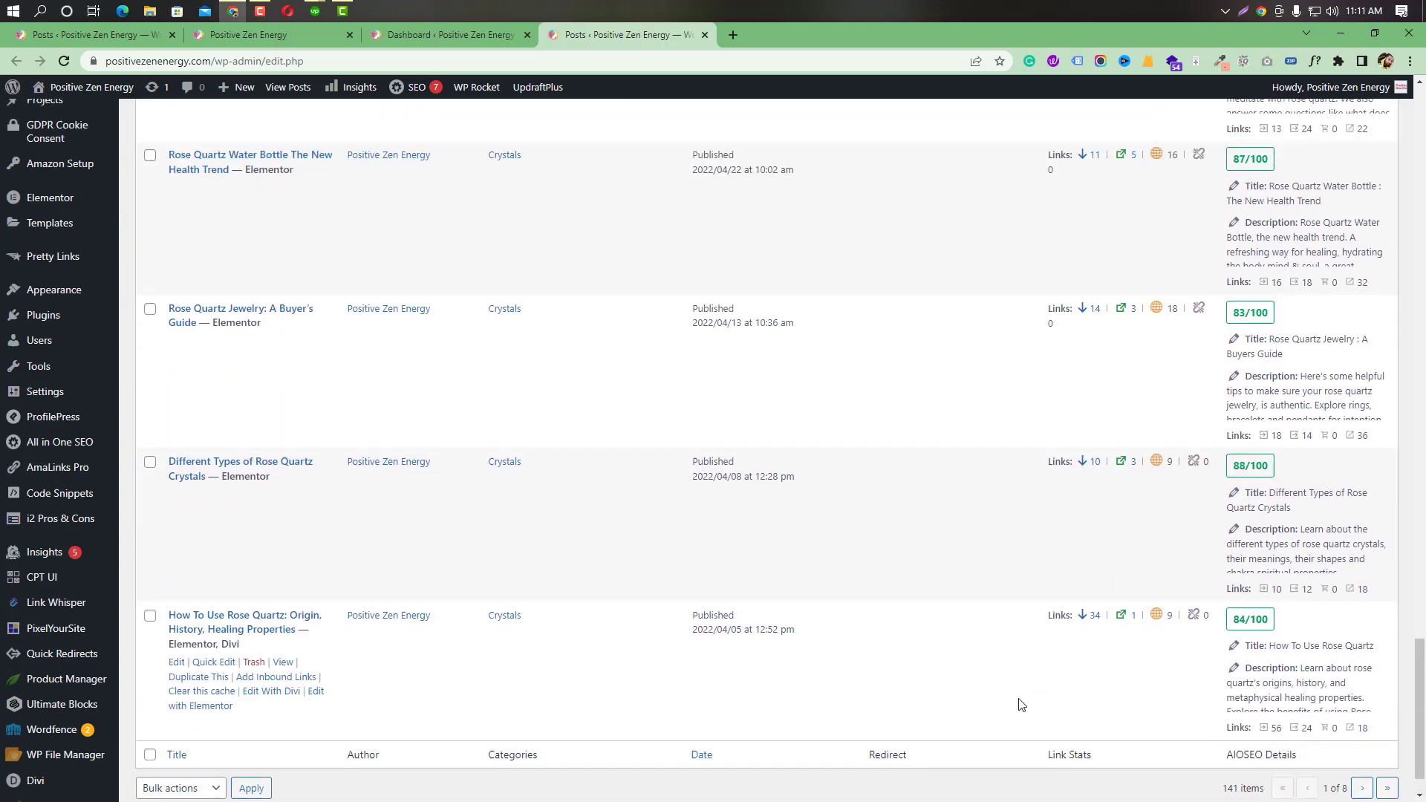
pyautogui.scroll(10, 1018, 705)
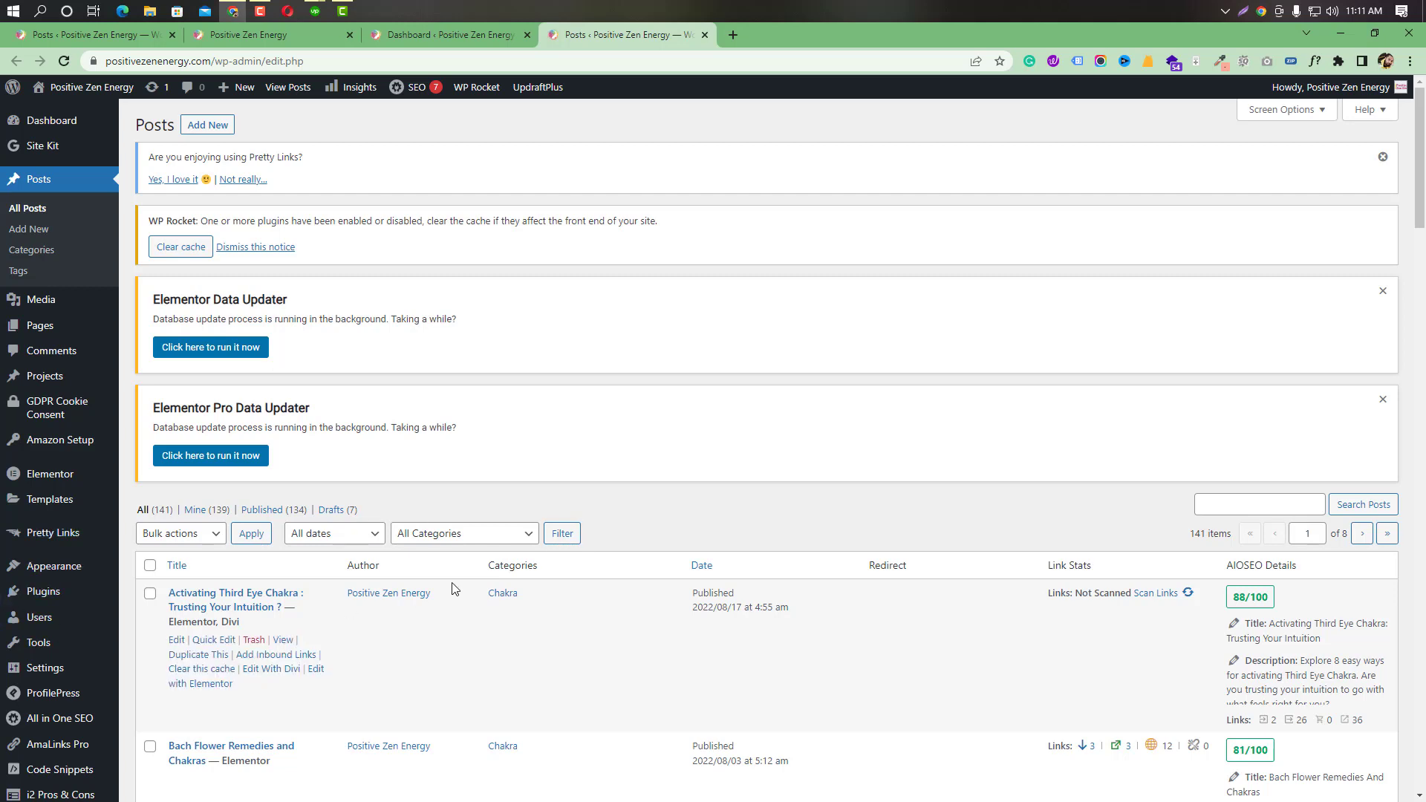
# Open the post "Activating Third Eye Chakra : Trusting Your Intuition ?" in both the WordPress editor and Elementor, each in a new browser tab.
pyautogui.click(177, 640)
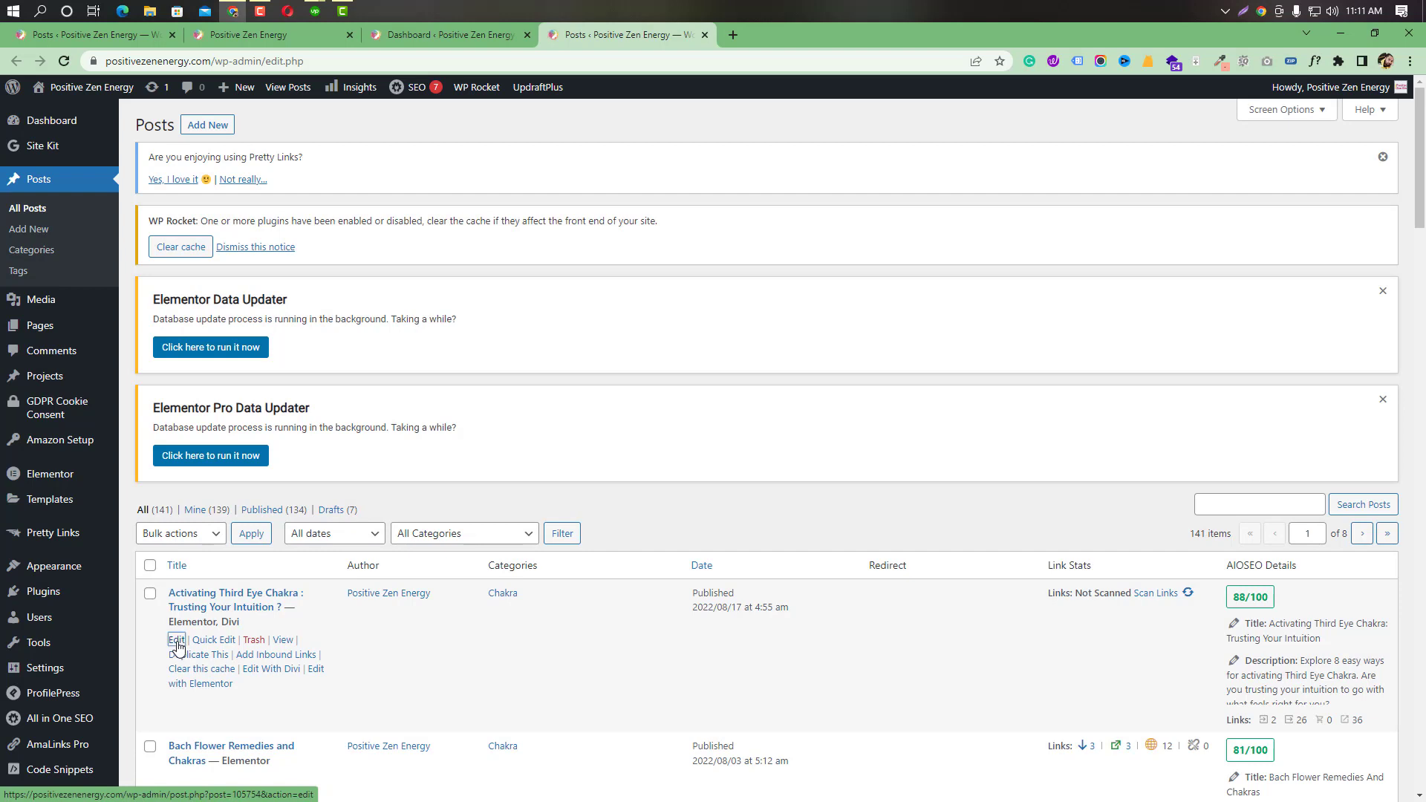
pyautogui.rightClick(177, 641)
pyautogui.click(223, 655)
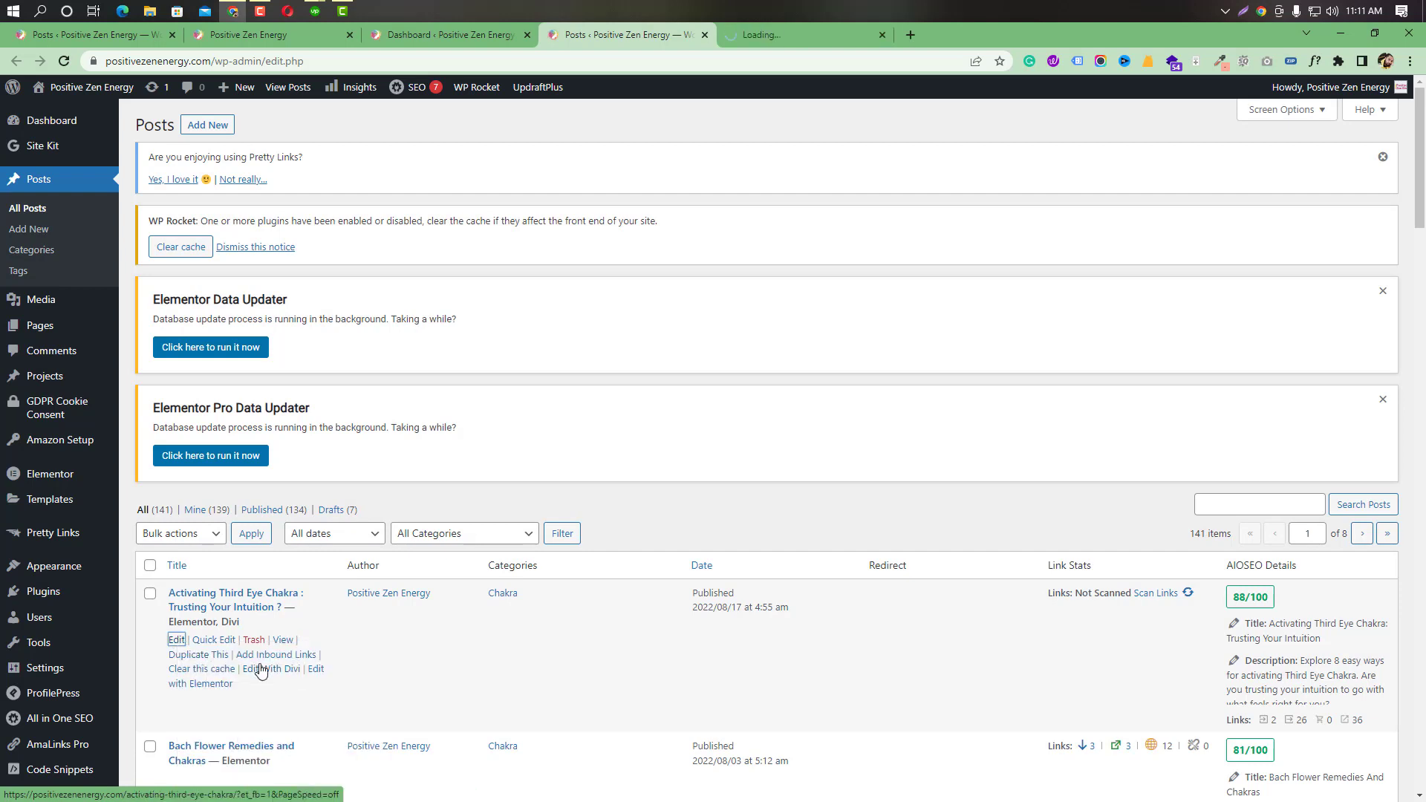
pyautogui.rightClick(213, 680)
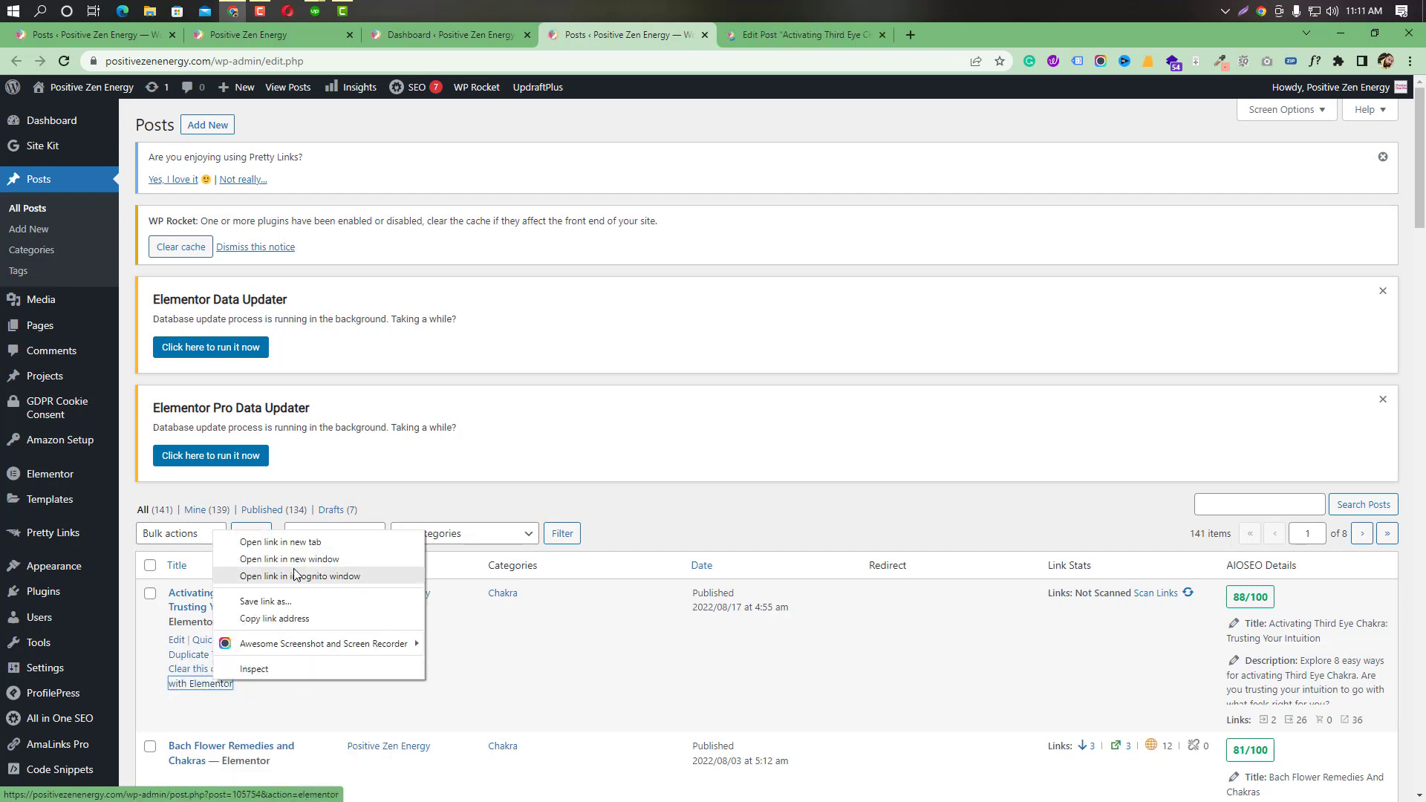
pyautogui.click(289, 542)
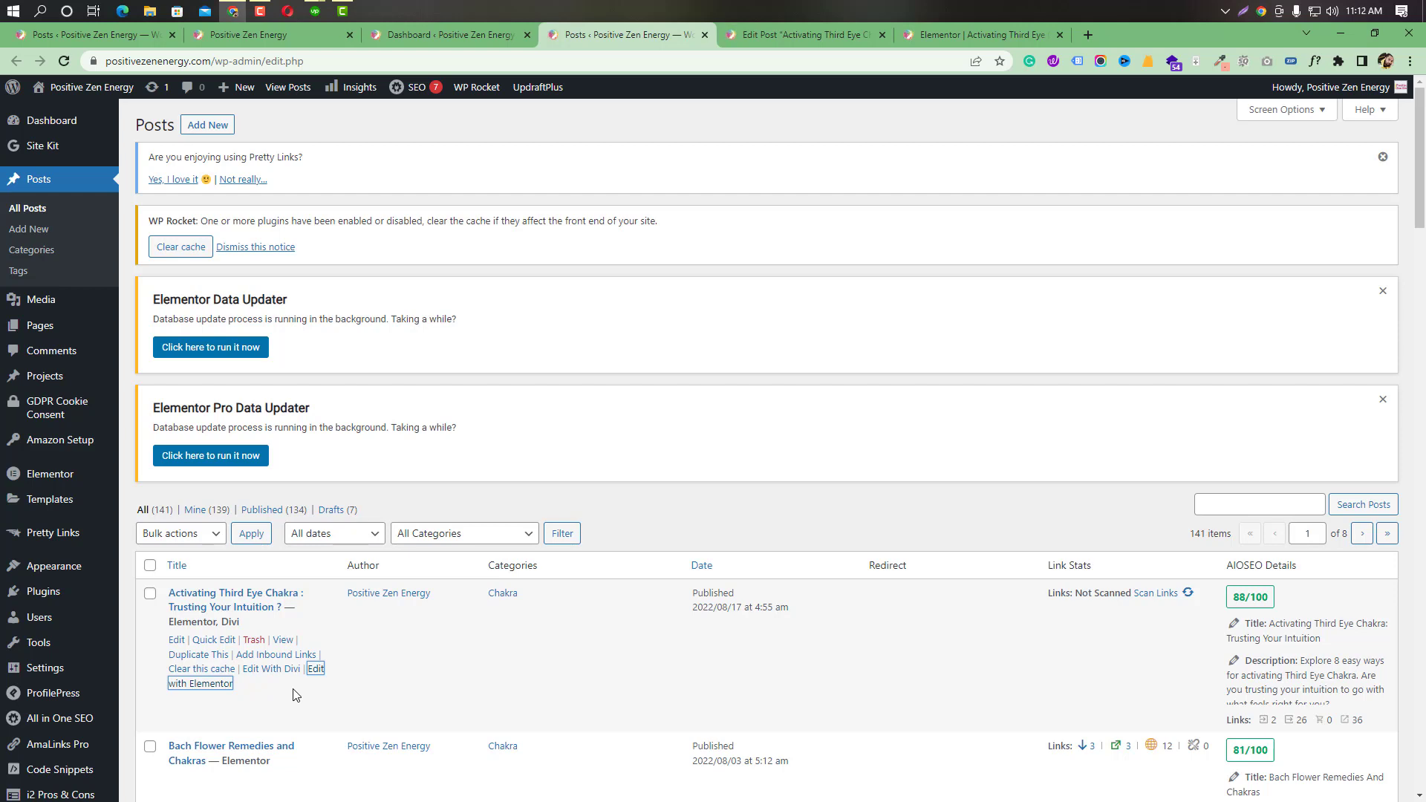
# Highlight "Activating Third Eye Chakra" in the post title in the WordPress editor and compare that editor with the post's Elementor layout.
pyautogui.click(772, 38)
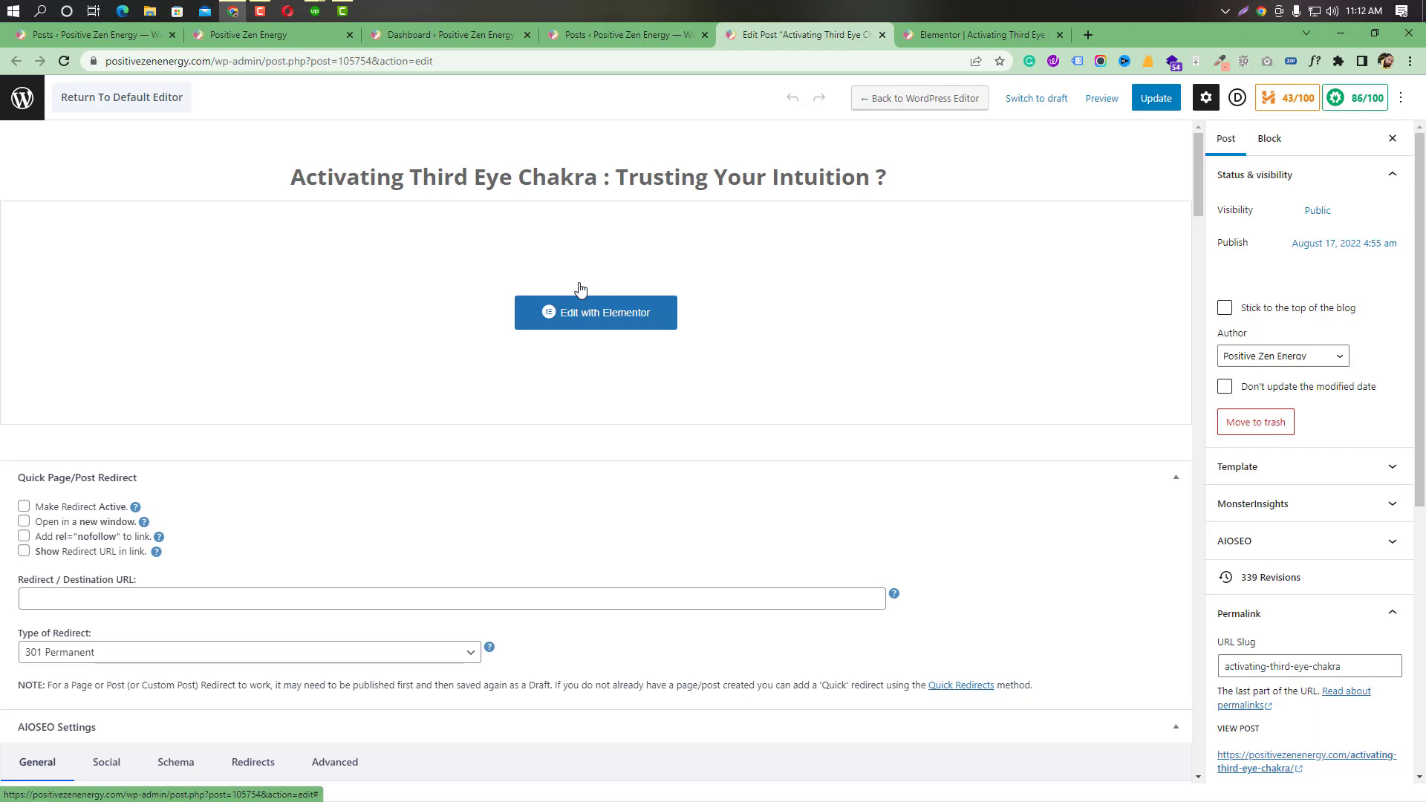
pyautogui.moveTo(290, 178); pyautogui.dragTo(593, 185)
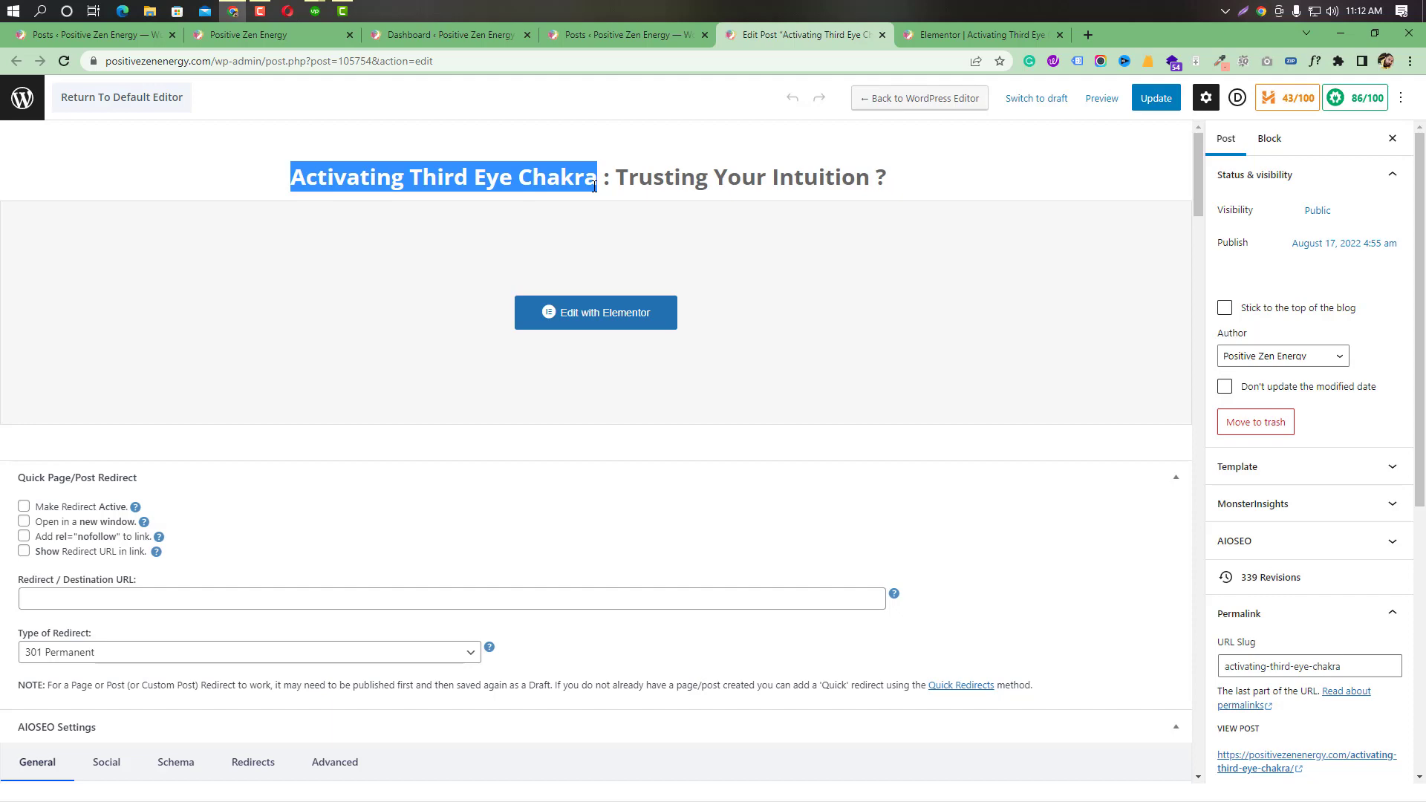
pyautogui.click(975, 35)
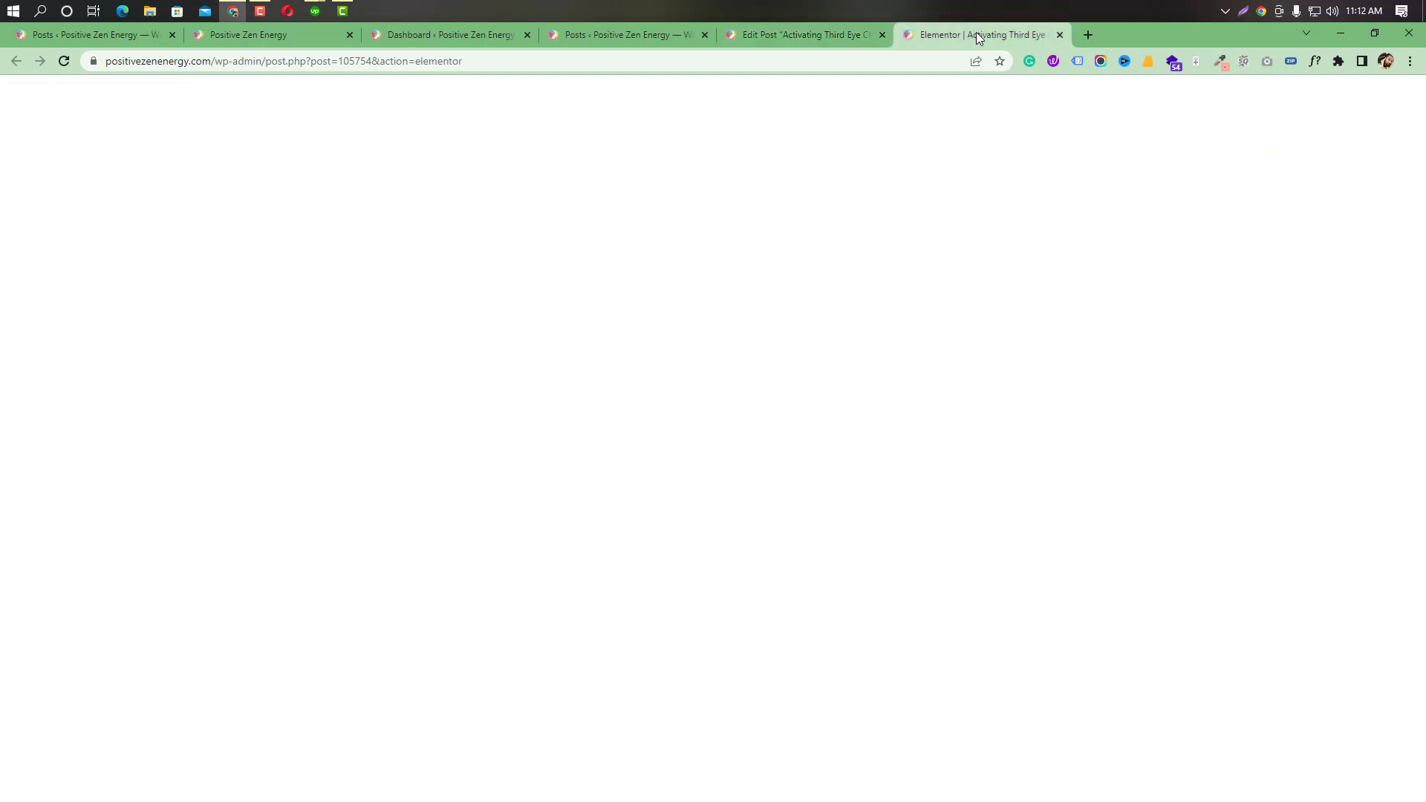
pyautogui.scroll(-15, 728, 275)
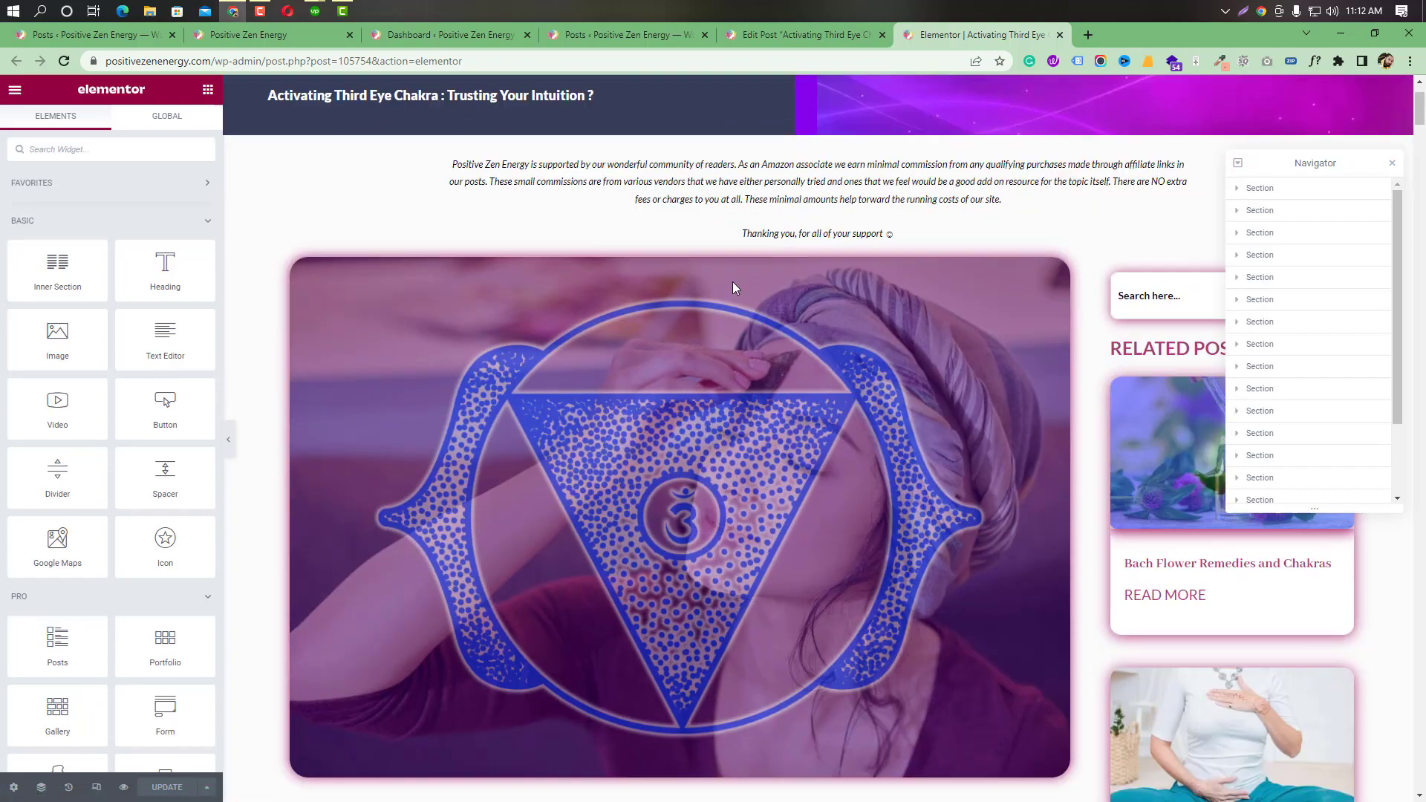
pyautogui.scroll(15, 722, 257)
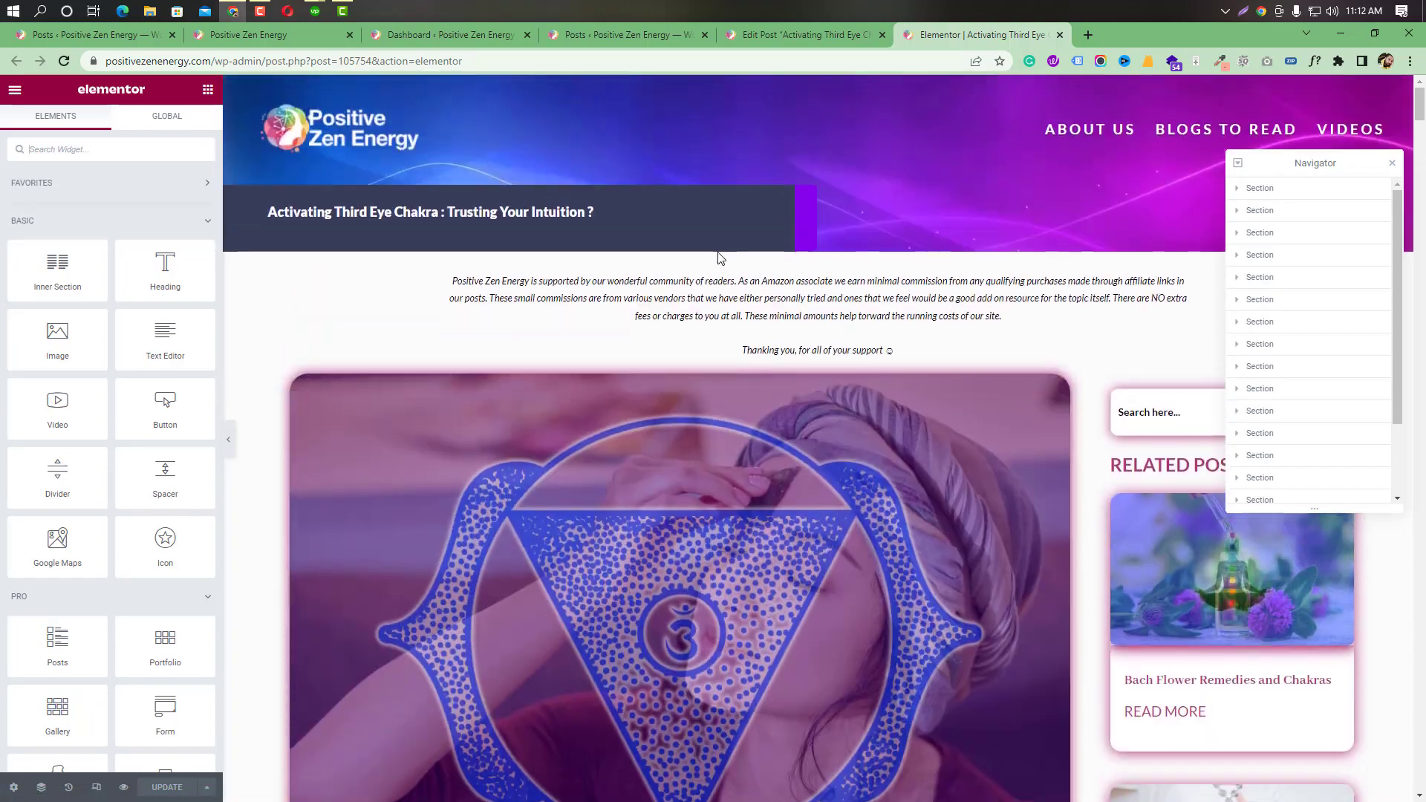
pyautogui.click(745, 41)
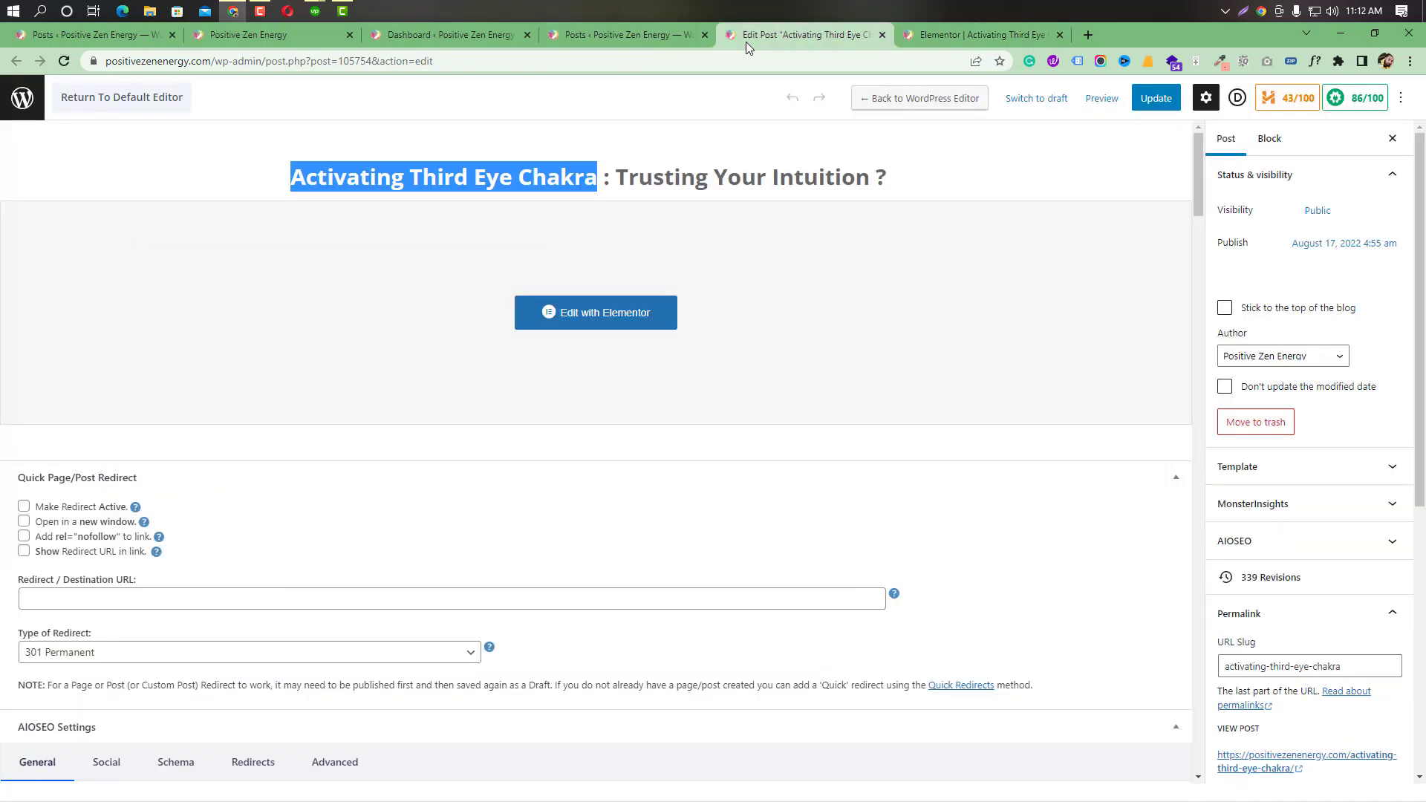
# Look through the post's AIOSEO general settings, from the snippet preview to the focus keyphrase checks.
pyautogui.scroll(-8, 767, 315)
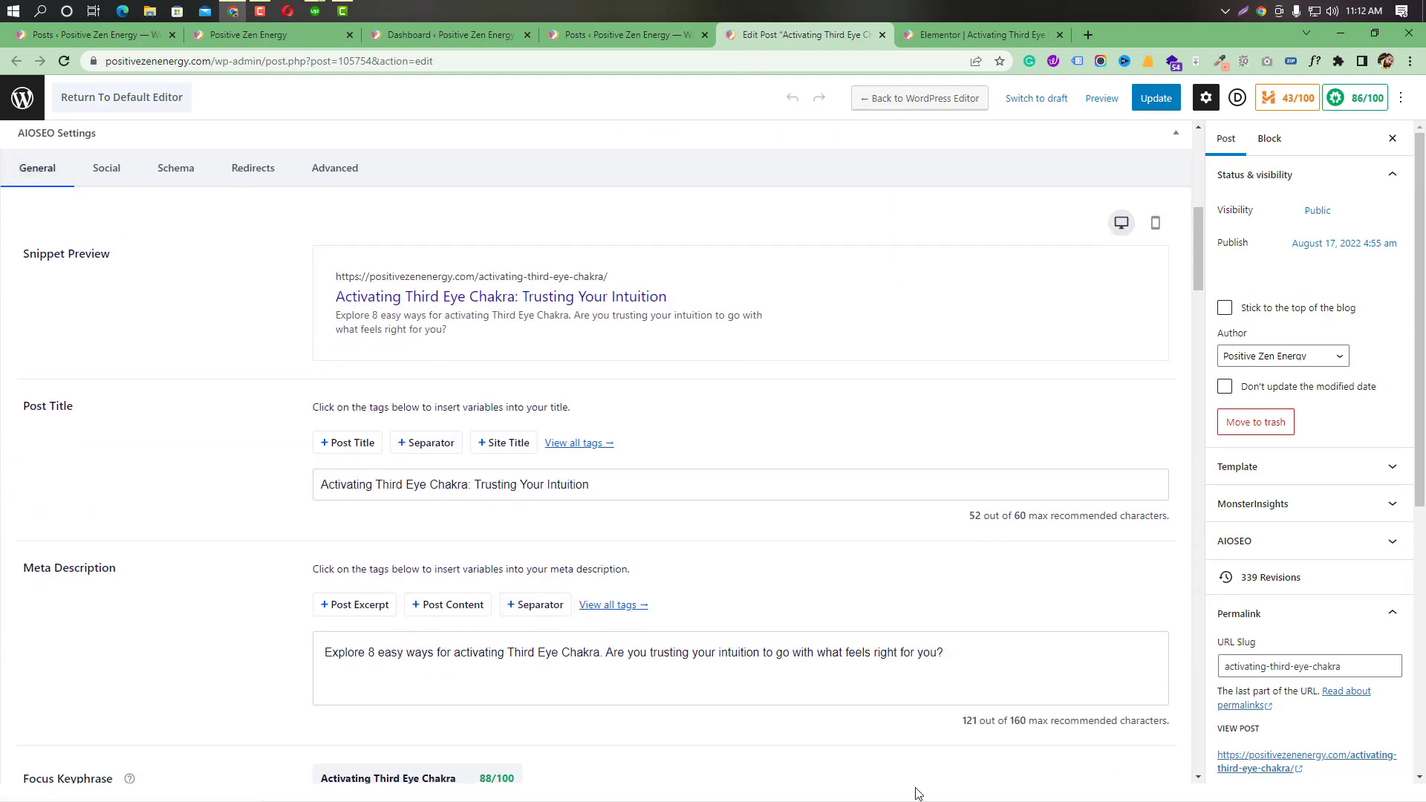
pyautogui.scroll(-4, 1243, 269)
pyautogui.scroll(-4, 817, 318)
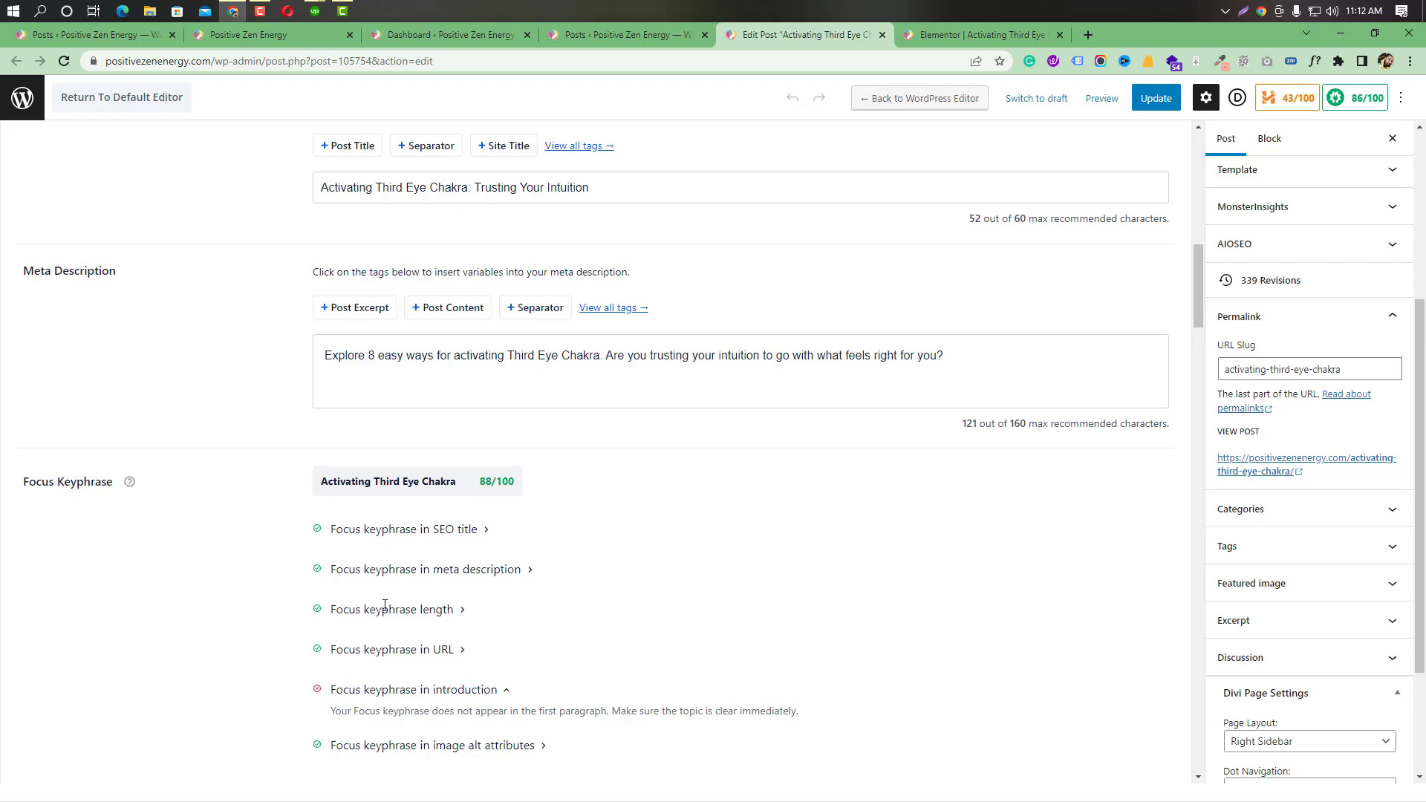
pyautogui.scroll(7, 385, 606)
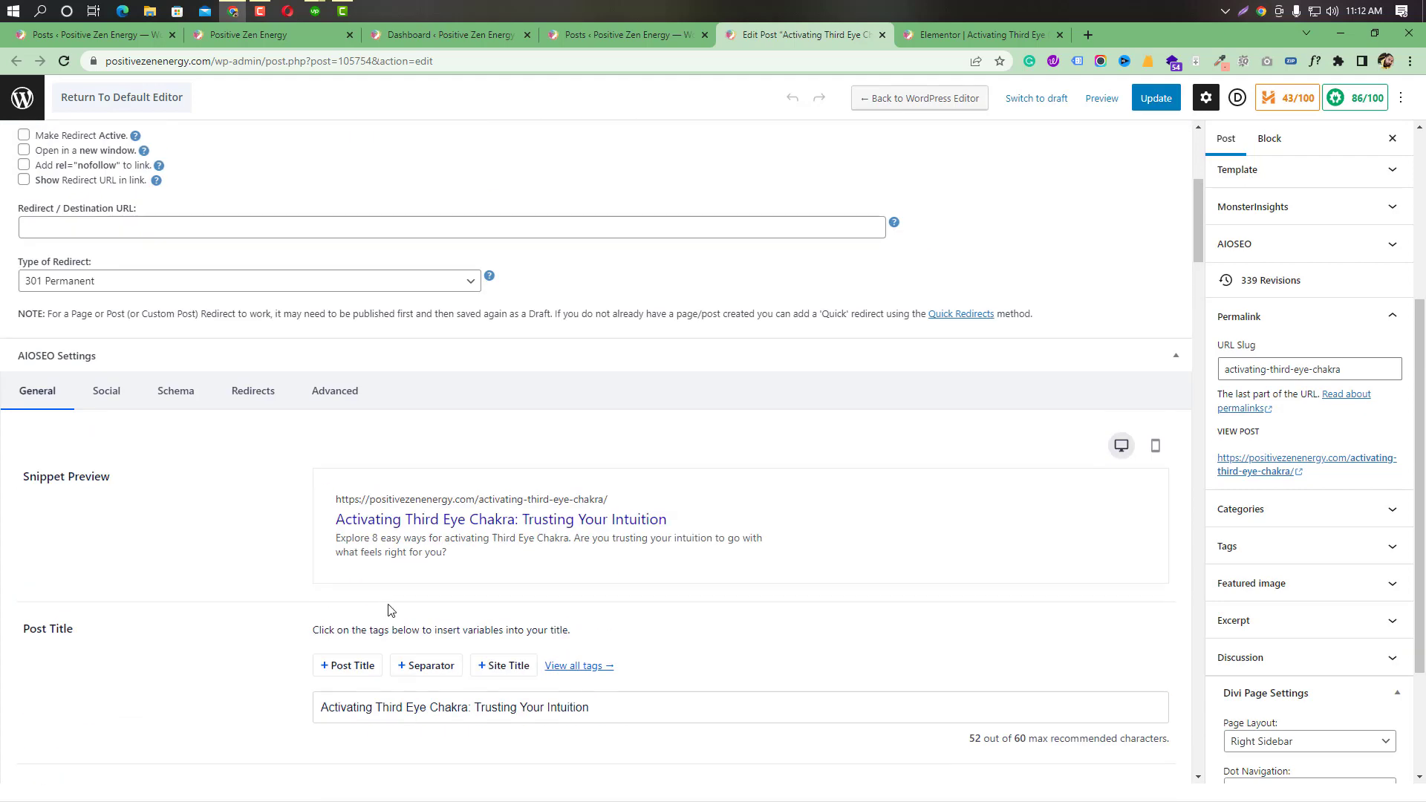
pyautogui.scroll(-1, 388, 610)
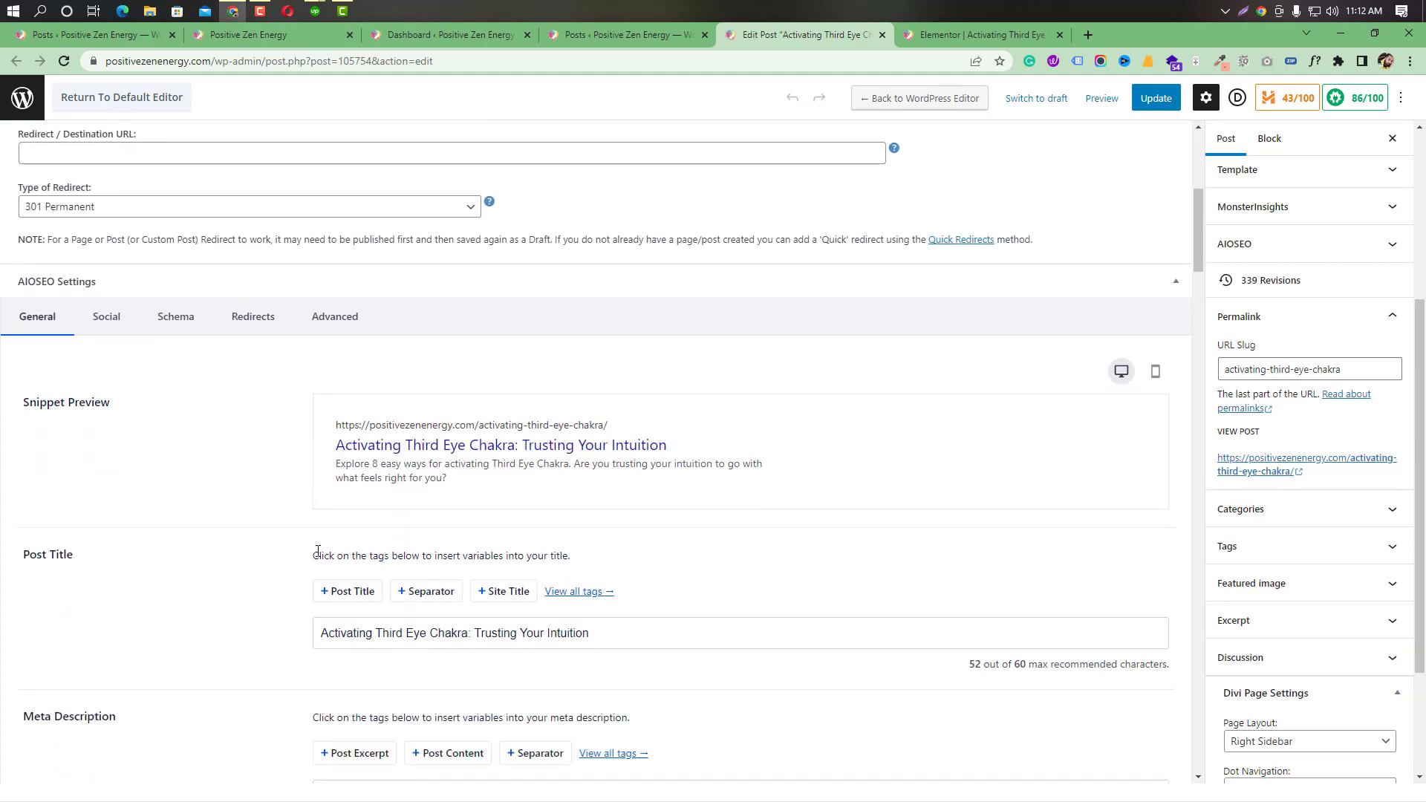
# Capture the Snippet Preview area of the screen, draw an arrow to the desktop preview icon and outline the snippet in red.
pyautogui.press('Print')
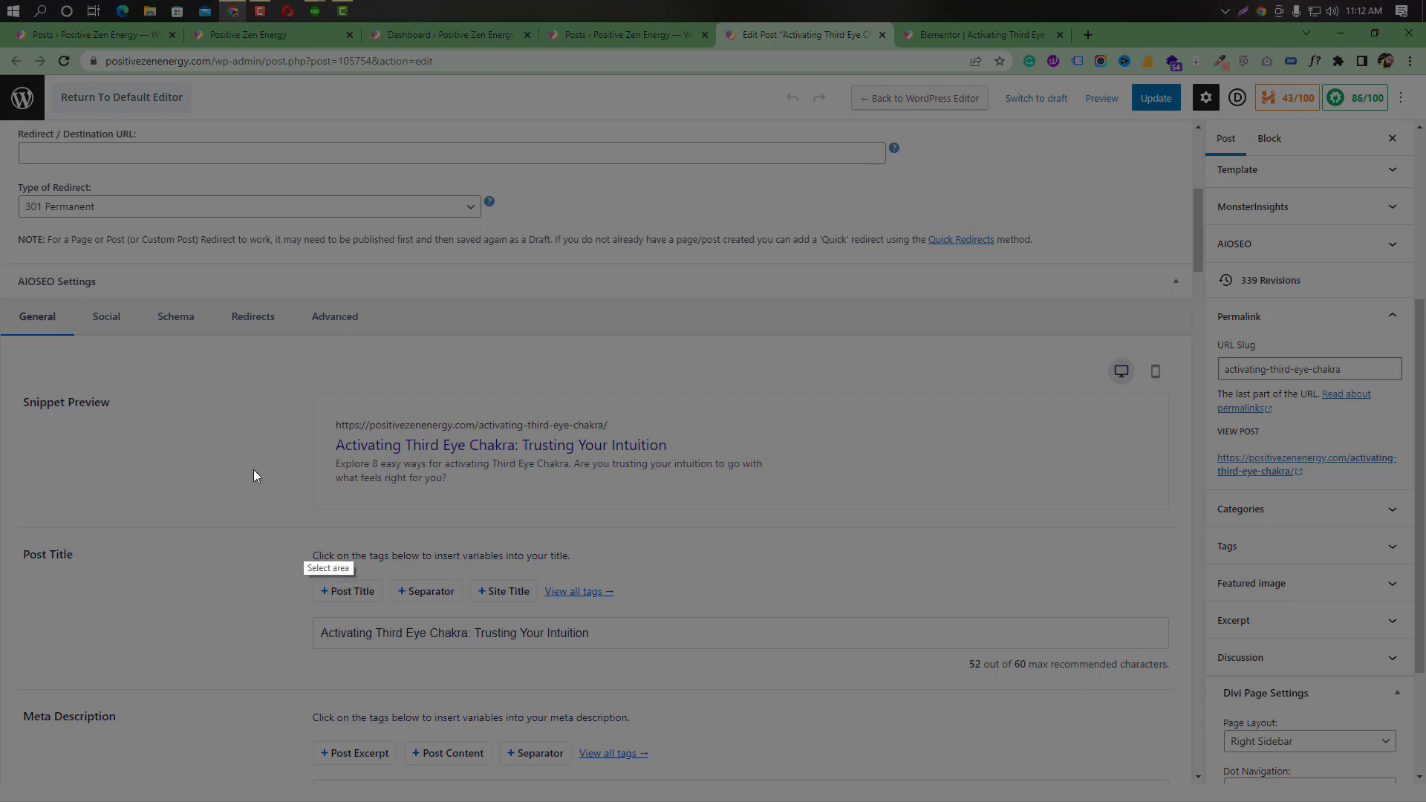
pyautogui.moveTo(1, 362); pyautogui.dragTo(1194, 543)
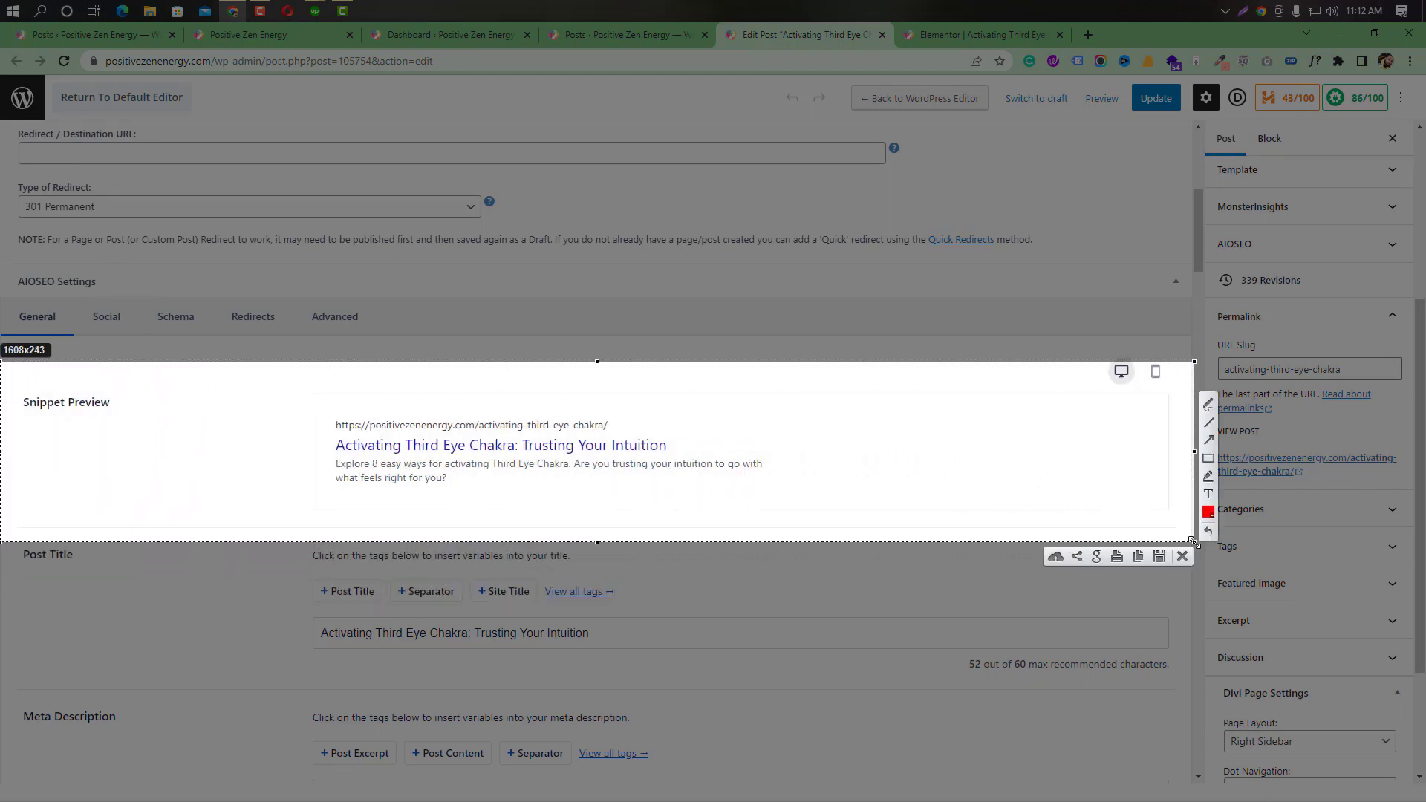
pyautogui.click(1208, 440)
pyautogui.click(1036, 453)
pyautogui.moveTo(1035, 453); pyautogui.dragTo(1120, 380)
pyautogui.click(1208, 405)
pyautogui.moveTo(324, 413)
pyautogui.mouseDown()
pyautogui.moveTo(380, 395)
pyautogui.moveTo(743, 407)
pyautogui.moveTo(765, 427)
pyautogui.moveTo(776, 487)
pyautogui.moveTo(693, 502)
pyautogui.moveTo(382, 499)
pyautogui.moveTo(327, 487)
pyautogui.moveTo(316, 414)
pyautogui.mouseUp()
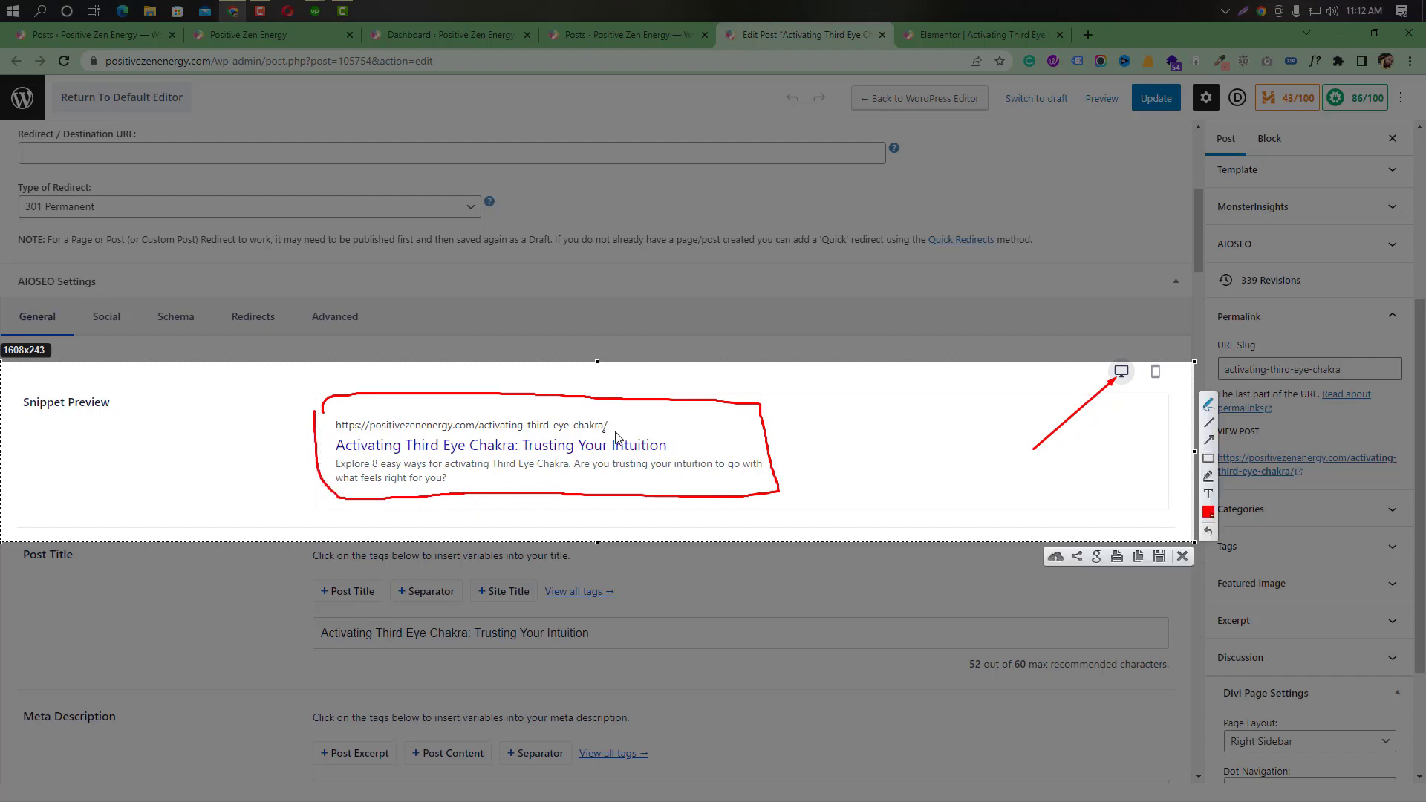
# Mark the keyphrase in the snippet's URL, title and description, underline the Snippet Preview label, and discard the annotated capture.
pyautogui.moveTo(616, 429); pyautogui.dragTo(630, 424)
pyautogui.moveTo(480, 431); pyautogui.dragTo(603, 439)
pyautogui.moveTo(338, 455); pyautogui.dragTo(512, 454)
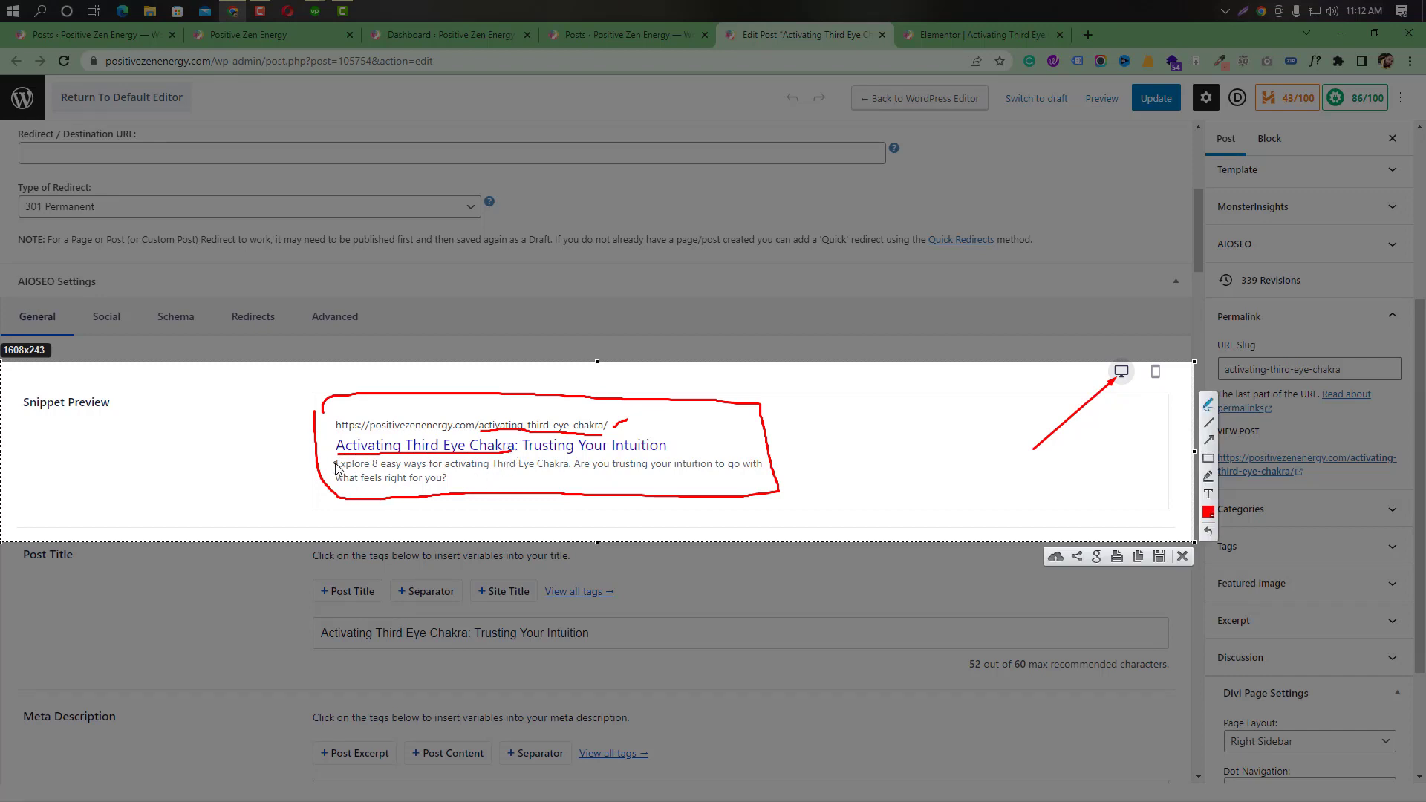
pyautogui.moveTo(448, 470); pyautogui.dragTo(570, 472)
pyautogui.moveTo(812, 387)
pyautogui.mouseDown()
pyautogui.moveTo(789, 413)
pyautogui.moveTo(818, 418)
pyautogui.mouseUp()
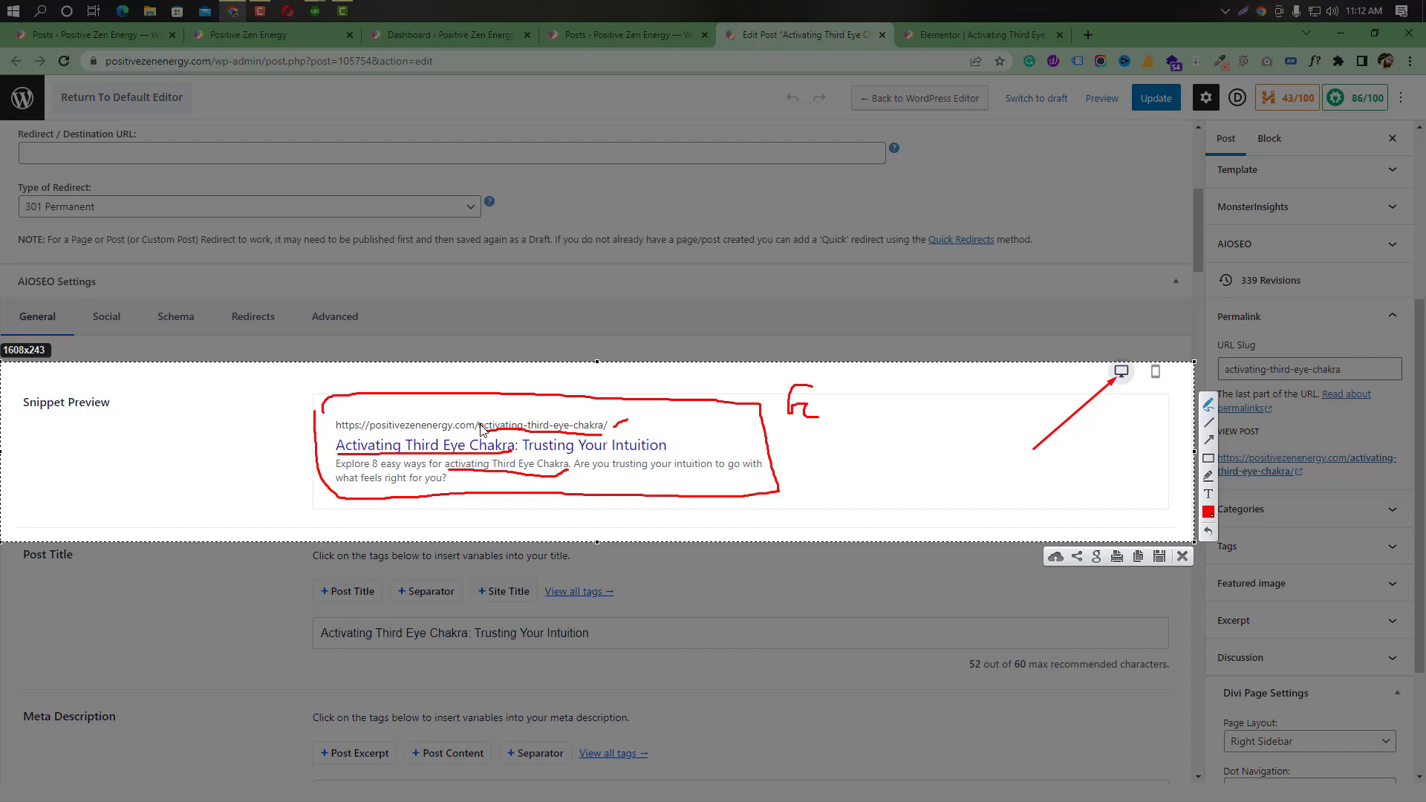
pyautogui.moveTo(792, 425); pyautogui.dragTo(840, 410)
pyautogui.moveTo(230, 461)
pyautogui.mouseDown()
pyautogui.moveTo(230, 433)
pyautogui.moveTo(245, 444)
pyautogui.mouseUp()
pyautogui.moveTo(325, 421)
pyautogui.mouseDown()
pyautogui.moveTo(346, 416)
pyautogui.moveTo(334, 451)
pyautogui.moveTo(346, 447)
pyautogui.mouseUp()
pyautogui.moveTo(812, 430); pyautogui.dragTo(884, 441)
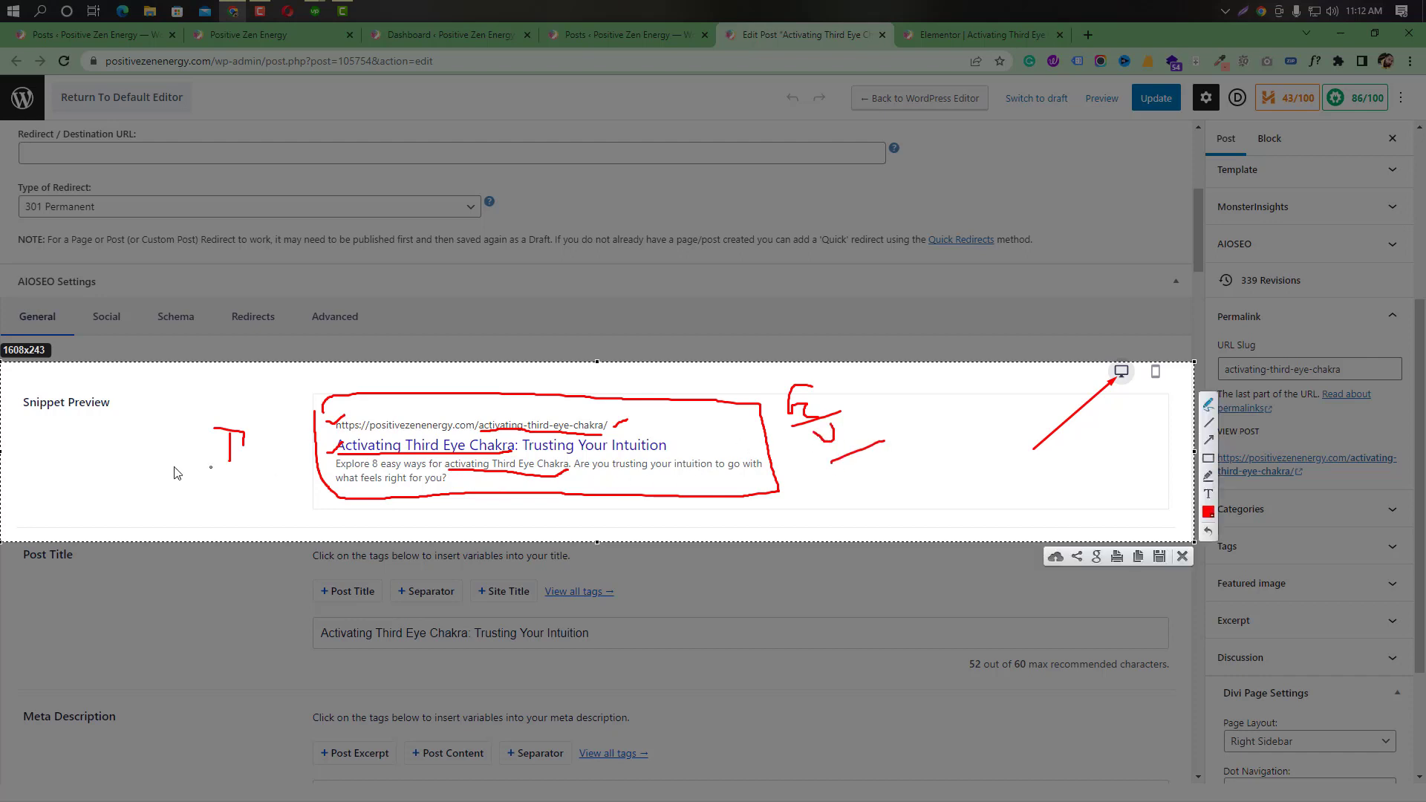
pyautogui.moveTo(23, 421); pyautogui.dragTo(110, 417)
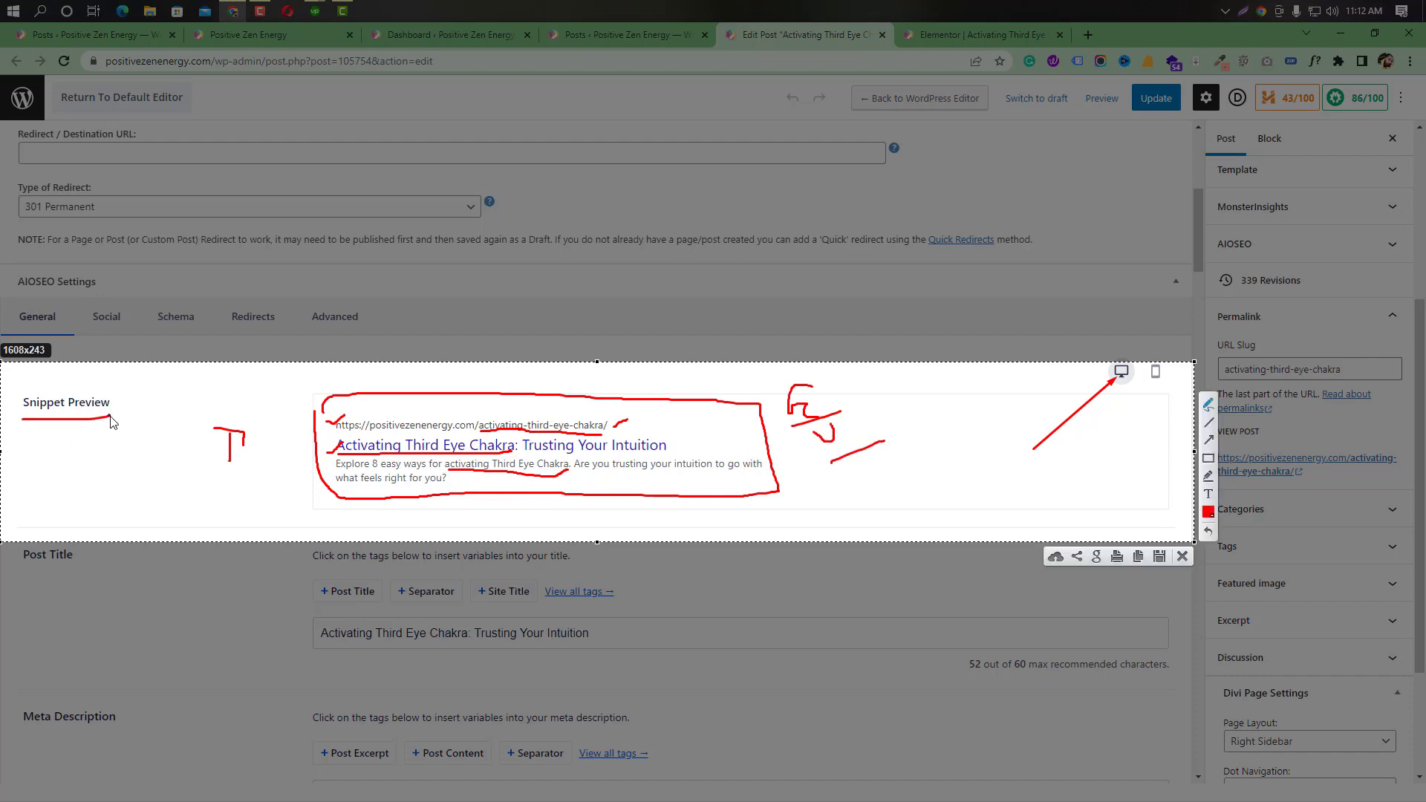
pyautogui.click(1182, 555)
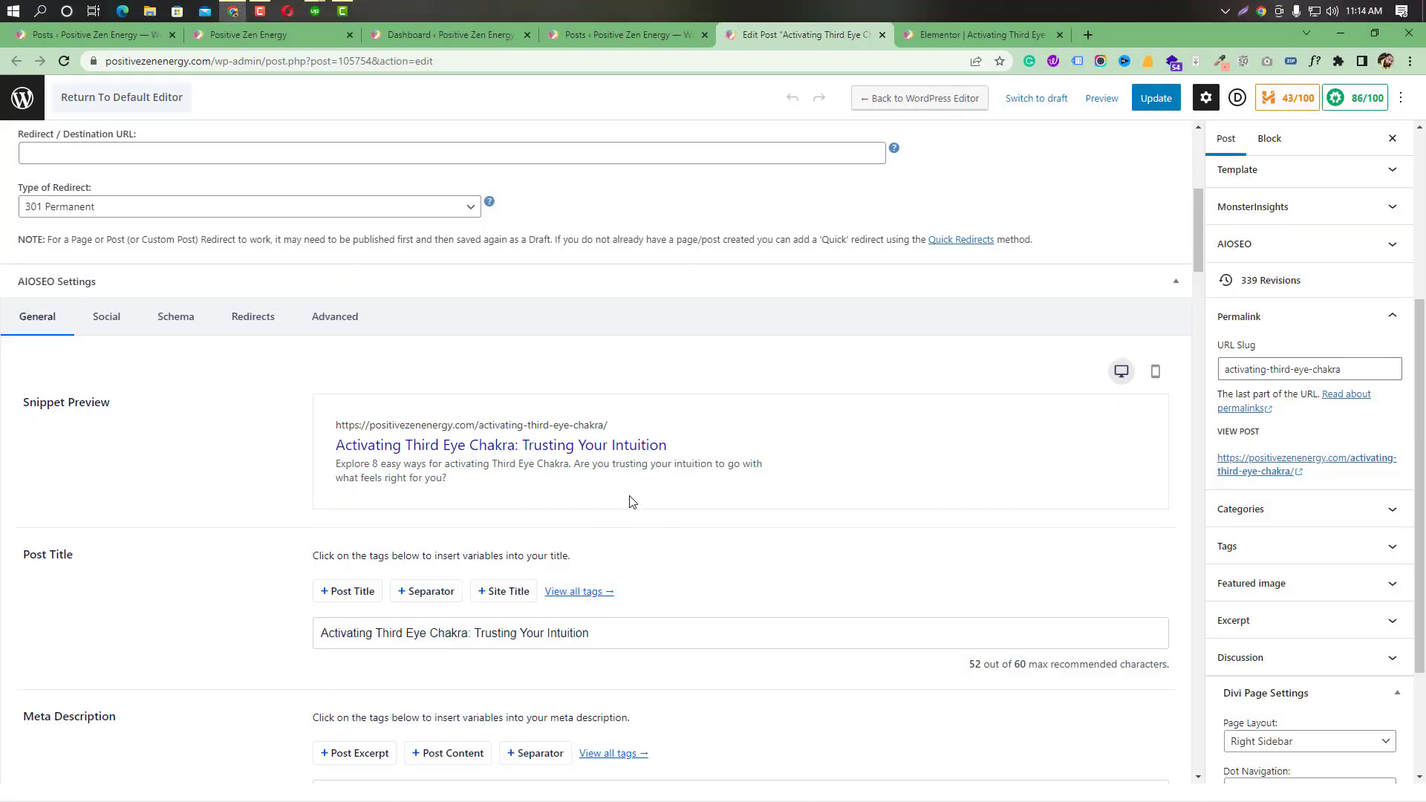
# View the snippet preview in its mobile version and return it to the desktop version.
pyautogui.click(1155, 375)
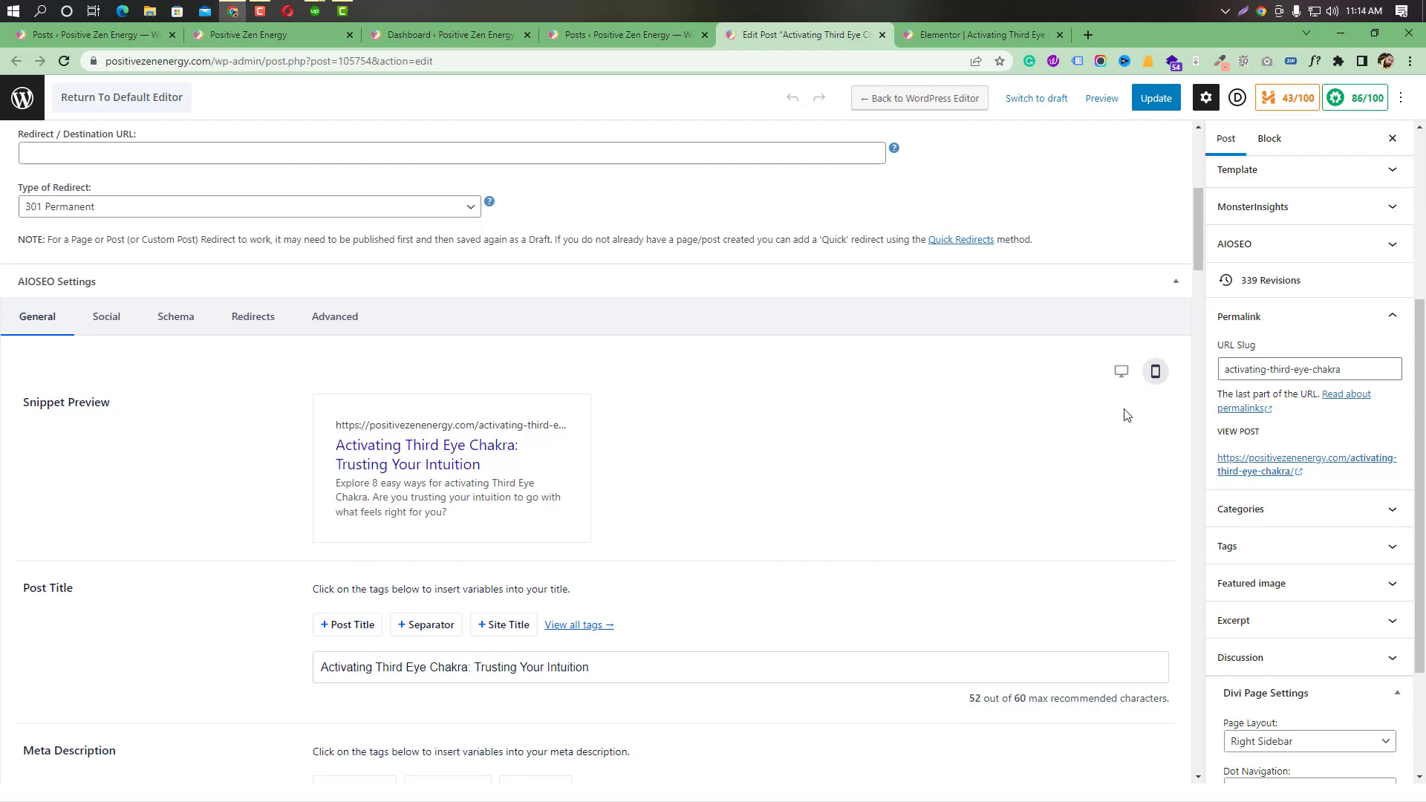
pyautogui.click(1121, 370)
# Highlight the full AIOSEO post title and the phrase "activating Third Eye Chakra" in the meta description.
pyautogui.scroll(-1, 790, 444)
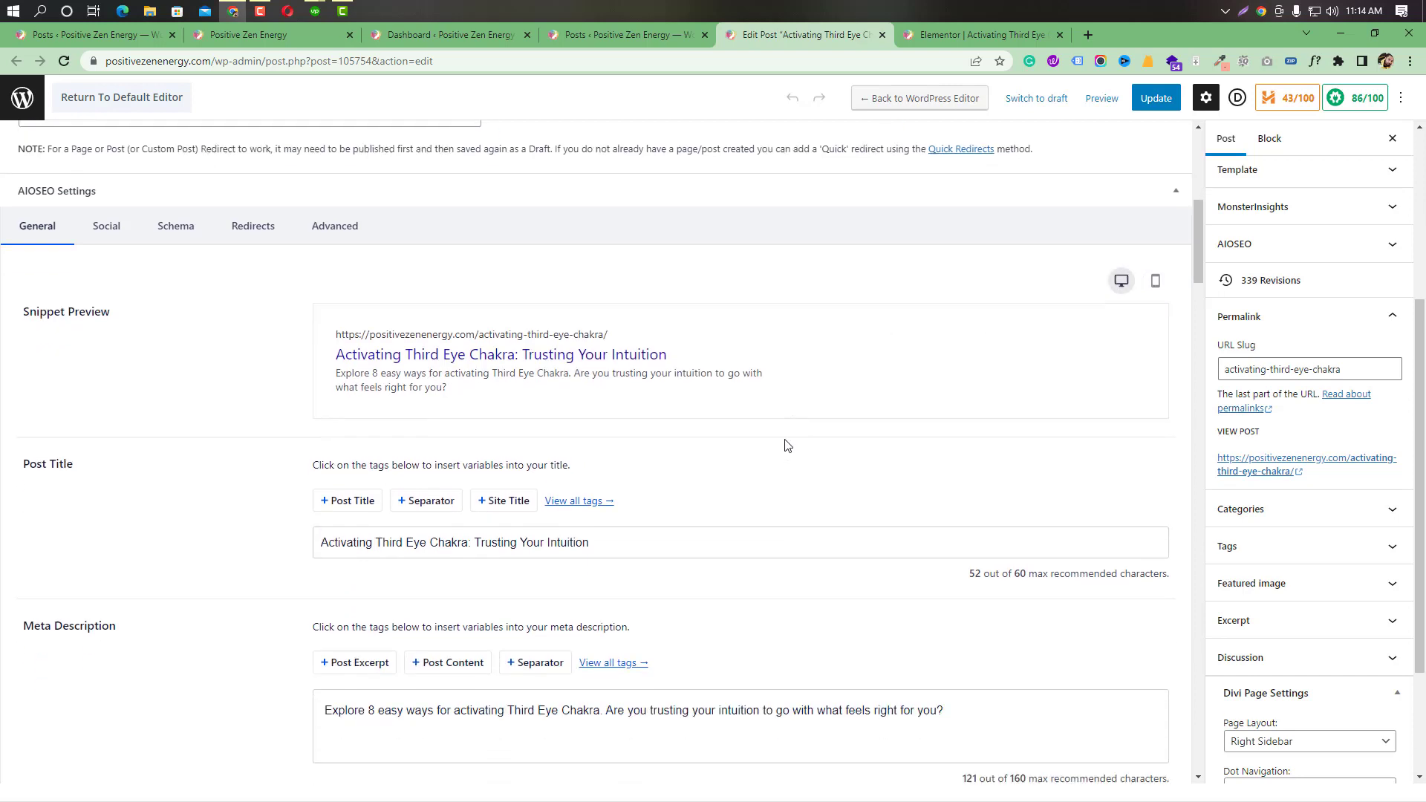
pyautogui.scroll(-1, 787, 445)
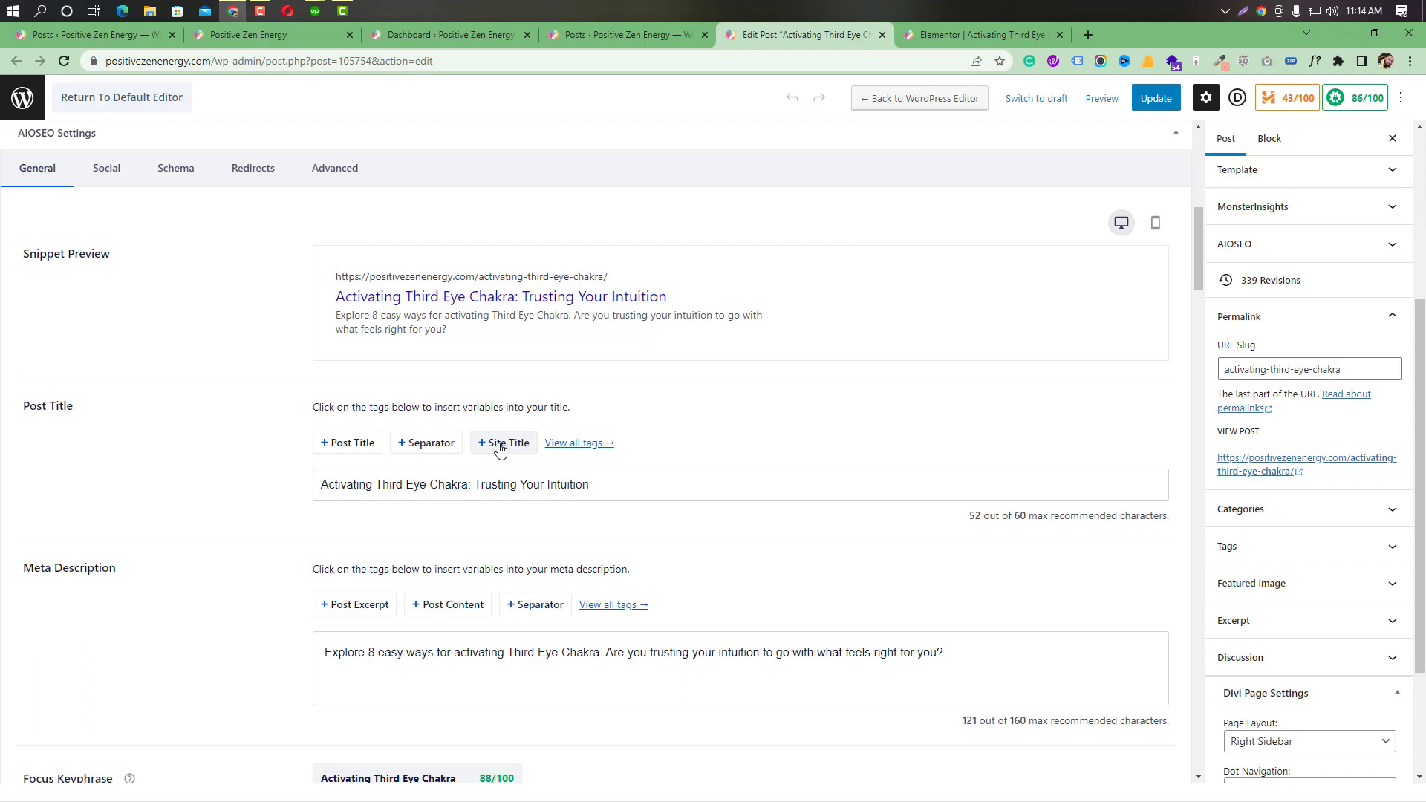
pyautogui.moveTo(592, 484); pyautogui.dragTo(321, 487)
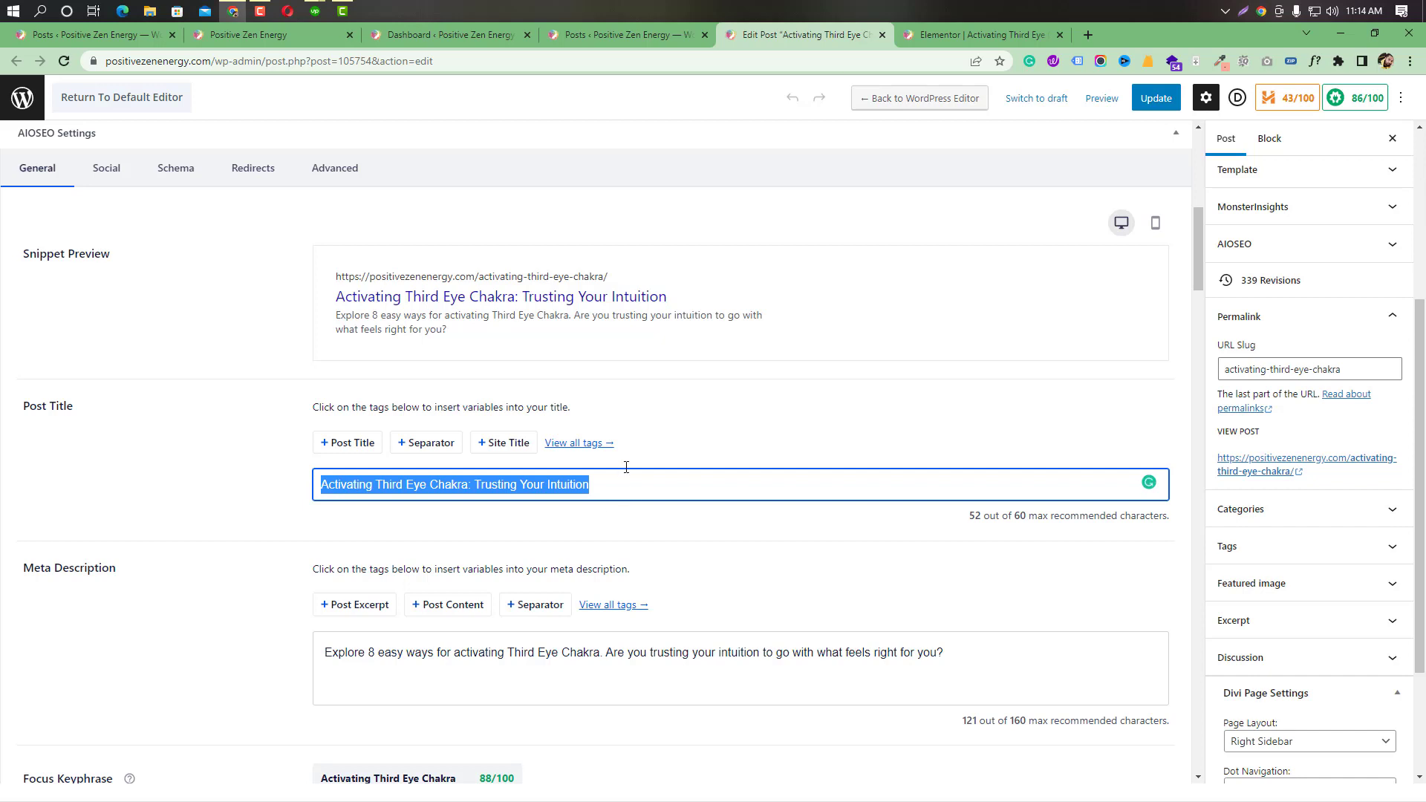
pyautogui.scroll(-2, 623, 468)
pyautogui.click(325, 509)
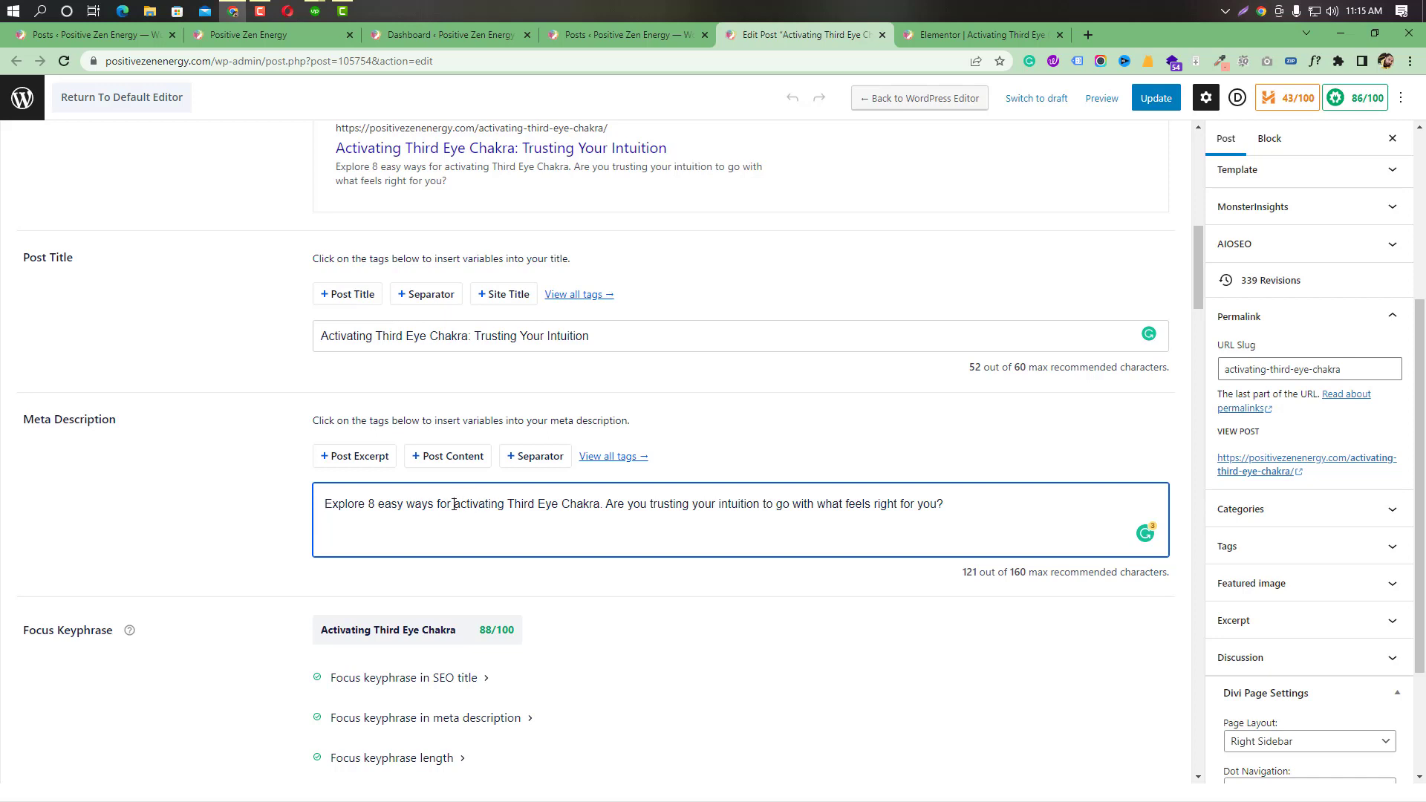
pyautogui.moveTo(454, 504); pyautogui.dragTo(598, 502)
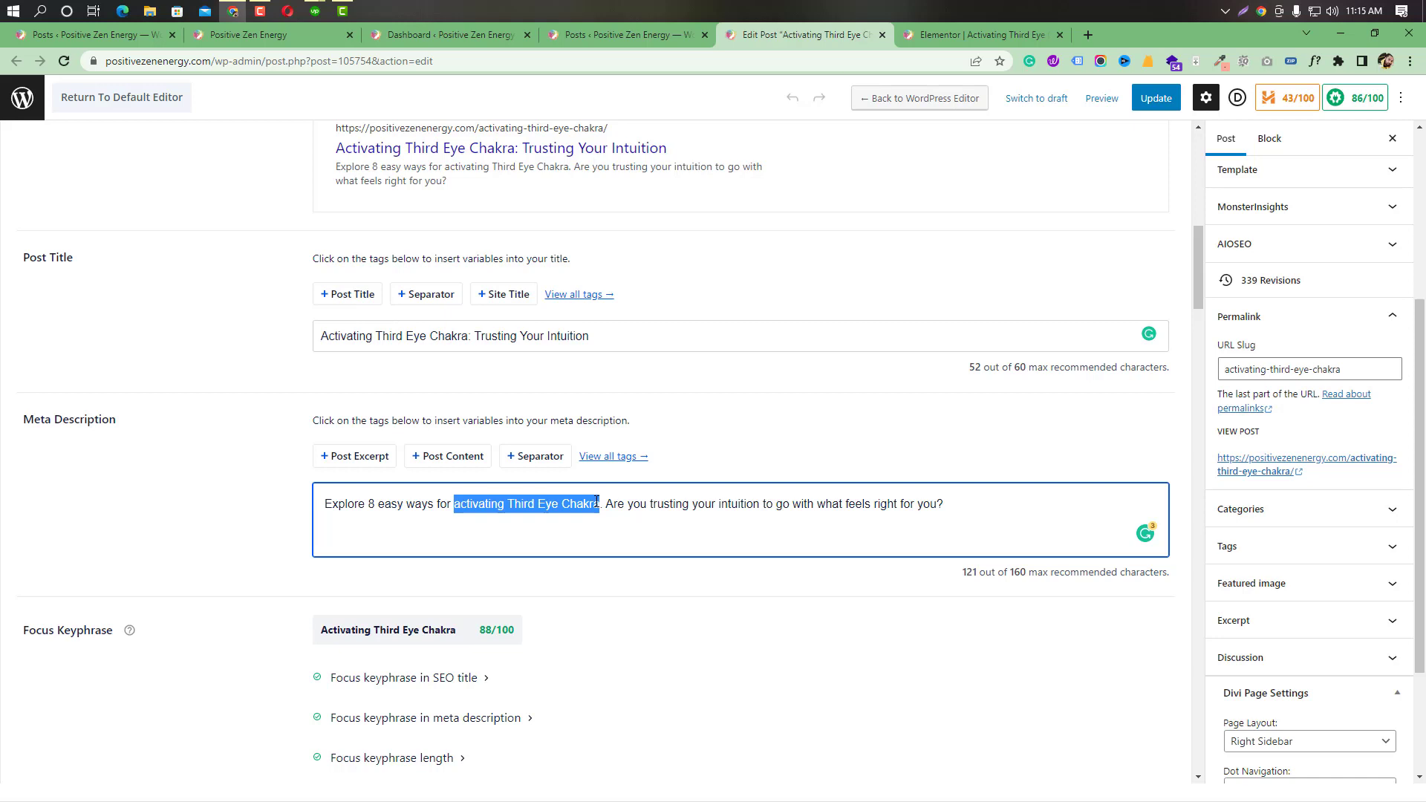
# Check the character counts against the recommended maximums for the AIOSEO post title and the meta description.
pyautogui.scroll(1, 854, 438)
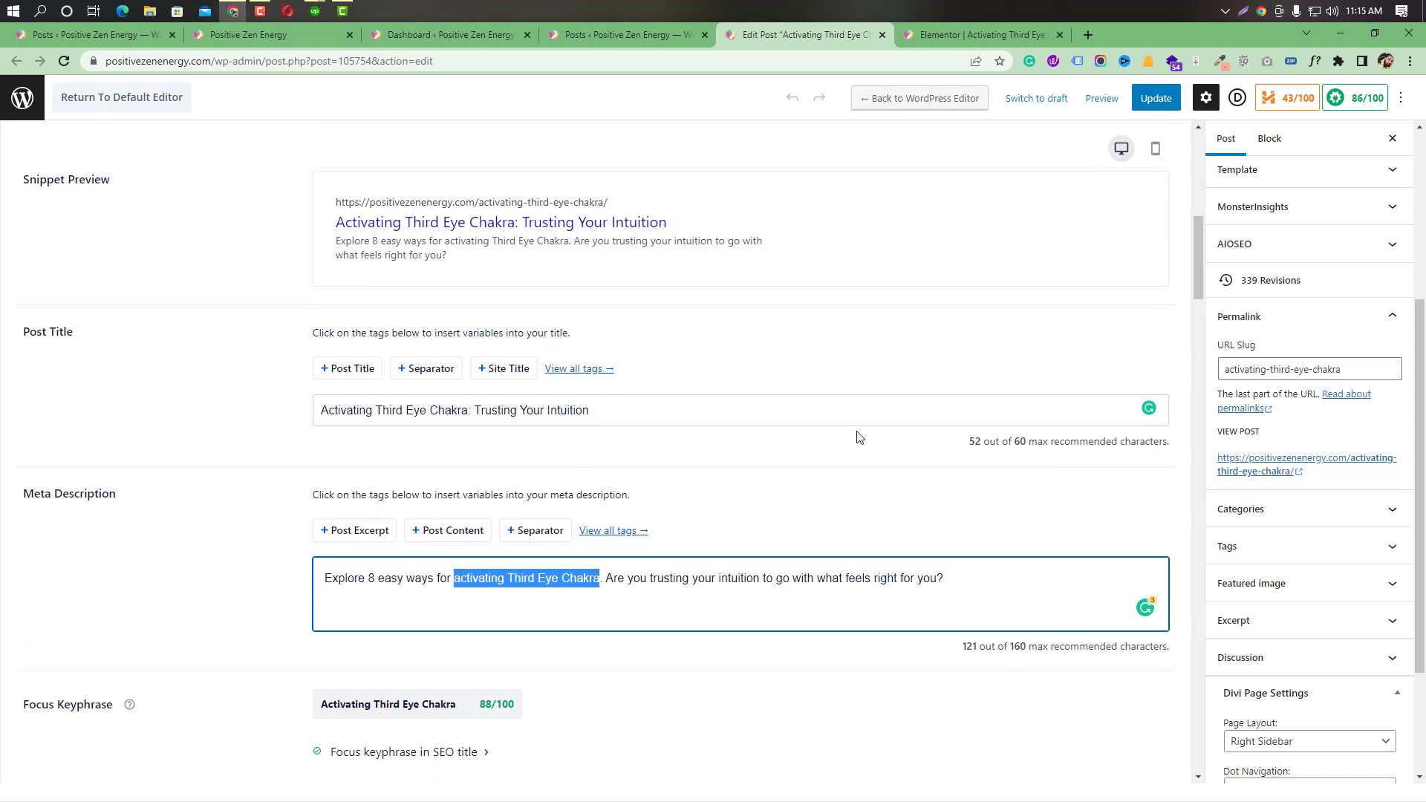
pyautogui.click(973, 446)
pyautogui.moveTo(973, 445); pyautogui.dragTo(973, 447)
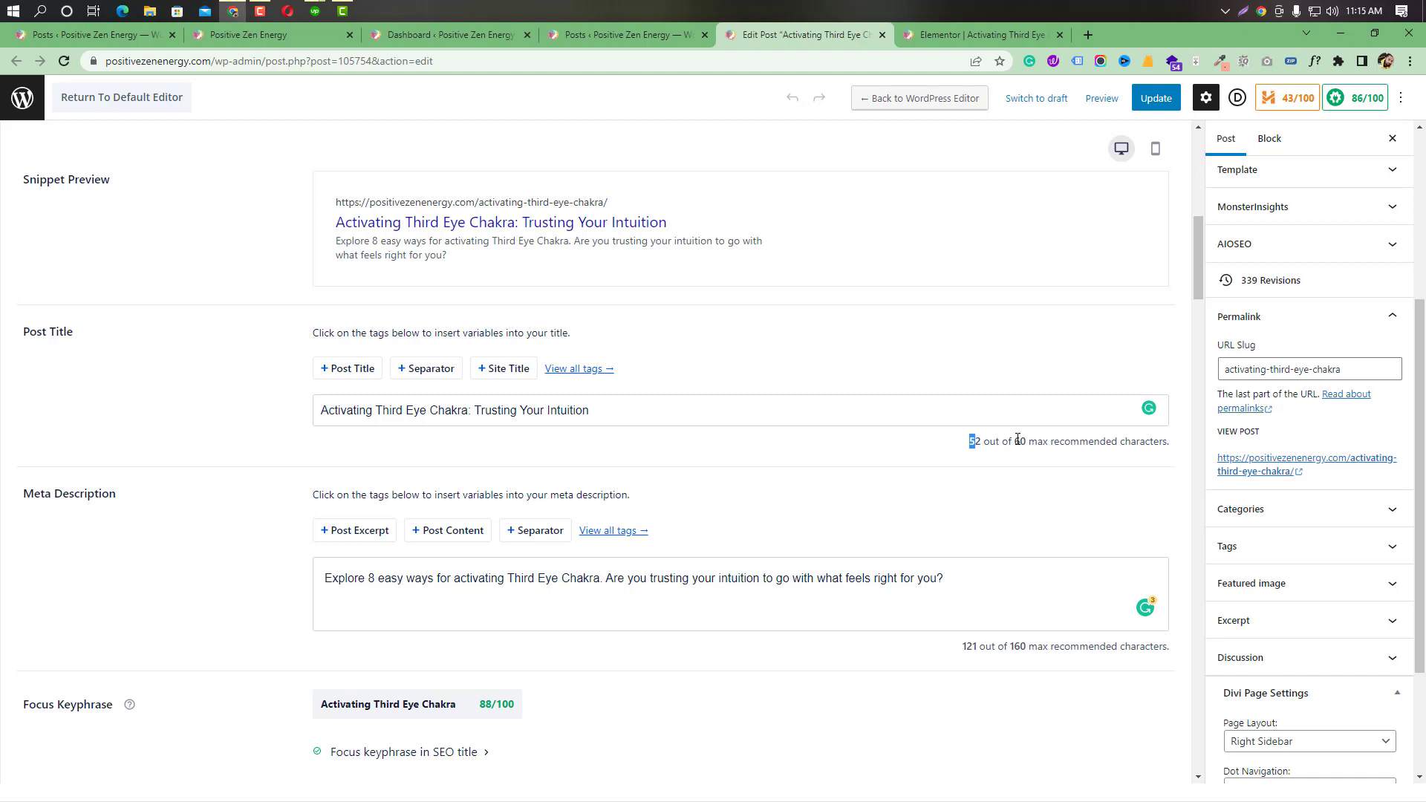
pyautogui.moveTo(1004, 646); pyautogui.dragTo(1019, 646)
pyautogui.click(894, 578)
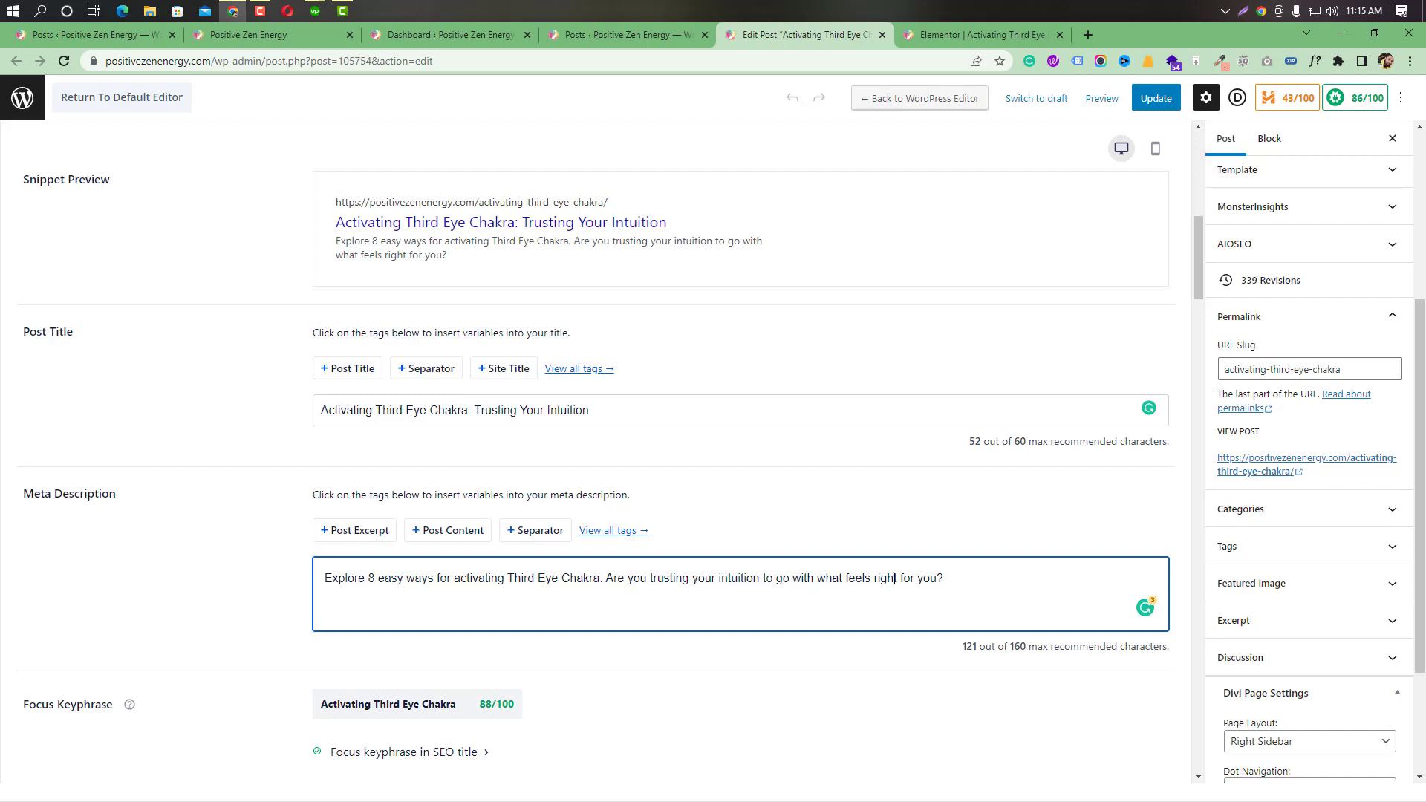
# Review the focus keyphrase checks, highlight the post's whole URL slug in the permalink settings, and collapse those settings.
pyautogui.scroll(-4, 820, 548)
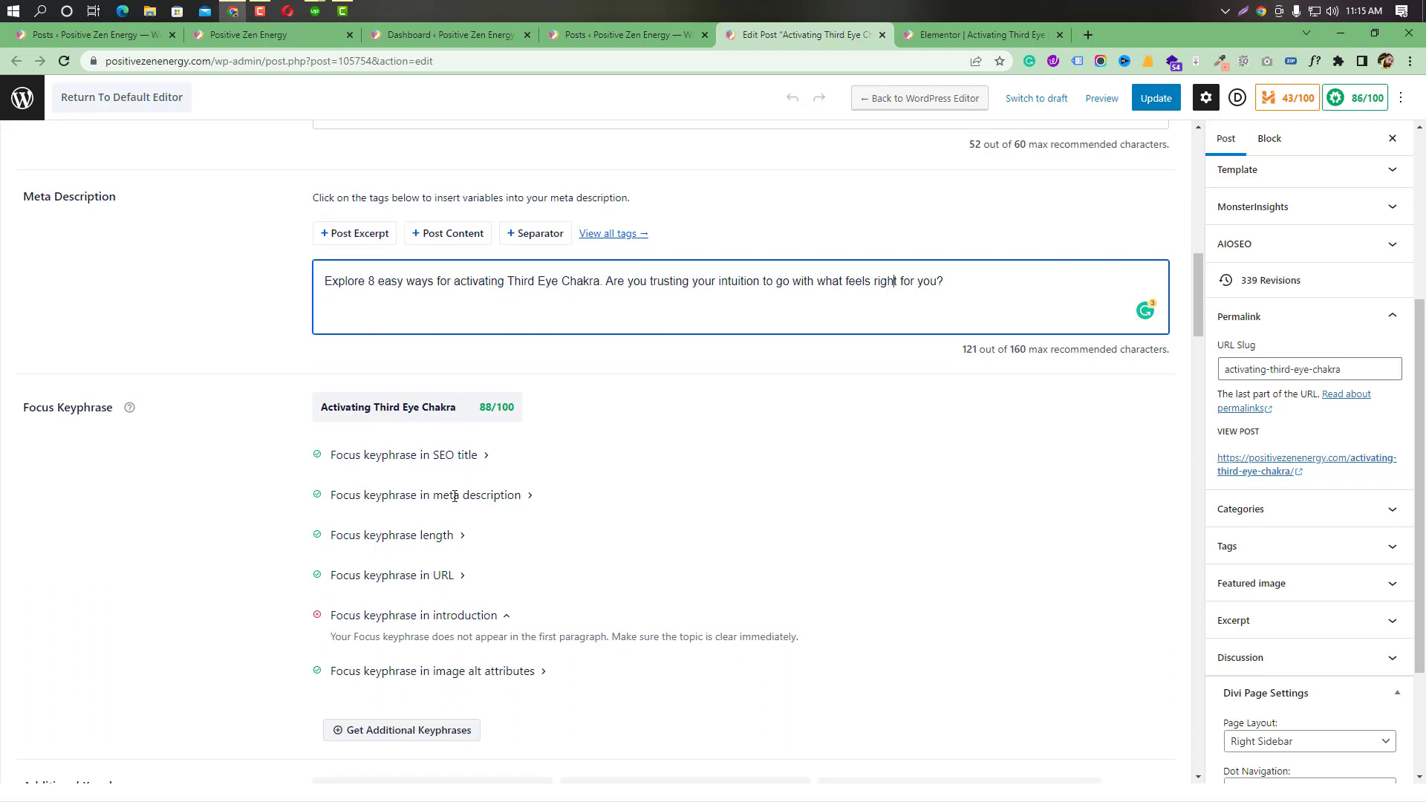
pyautogui.scroll(-1, 459, 539)
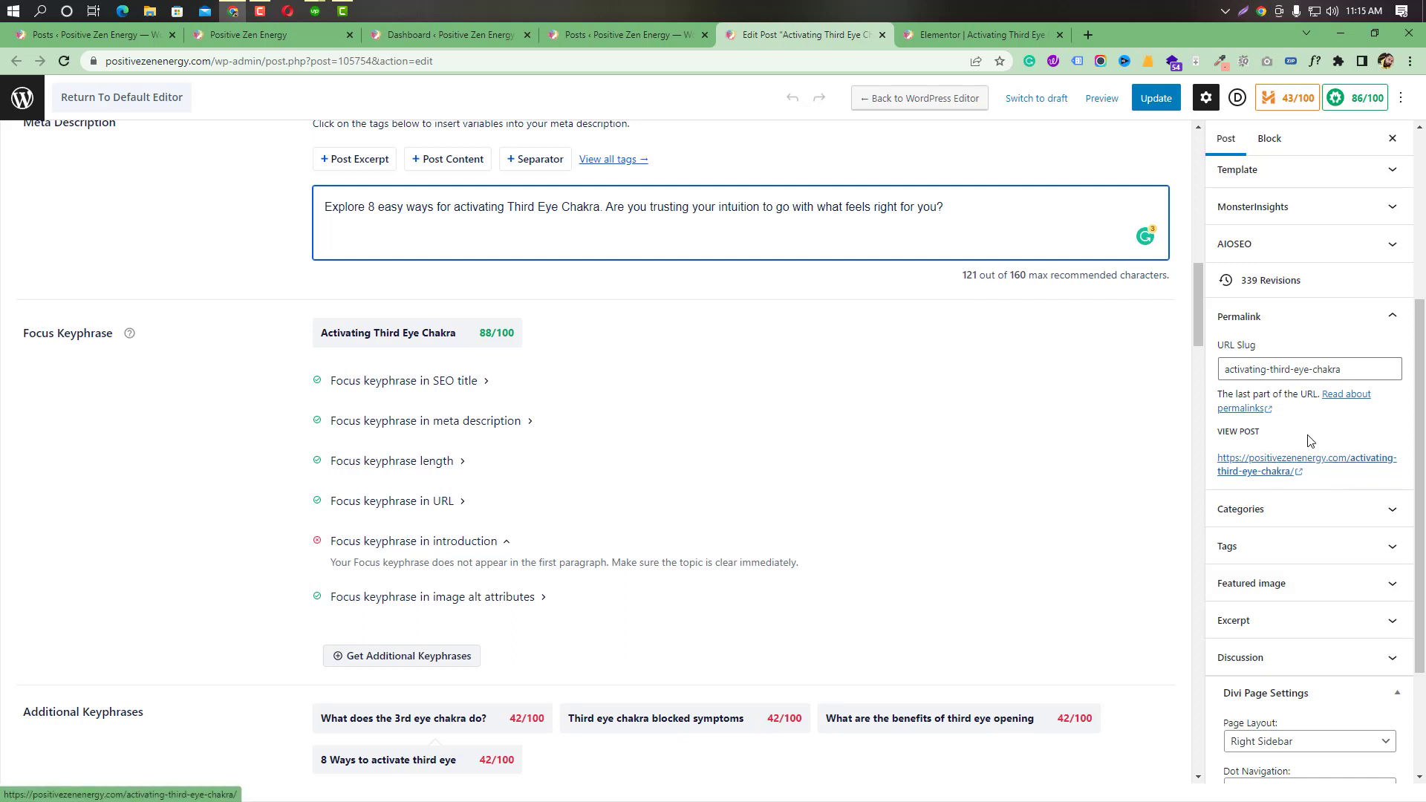
pyautogui.scroll(1, 1301, 438)
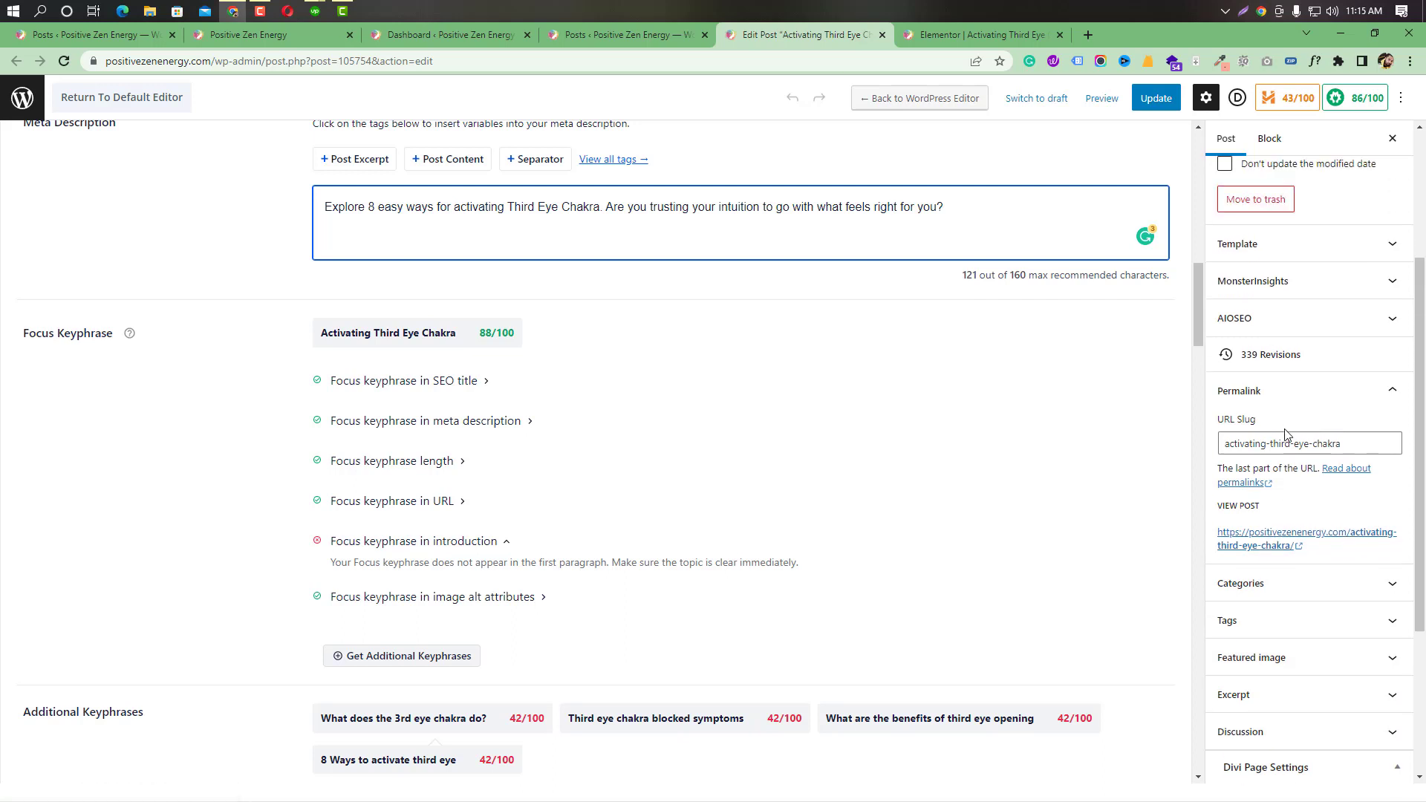
pyautogui.click(1391, 391)
pyautogui.click(1398, 397)
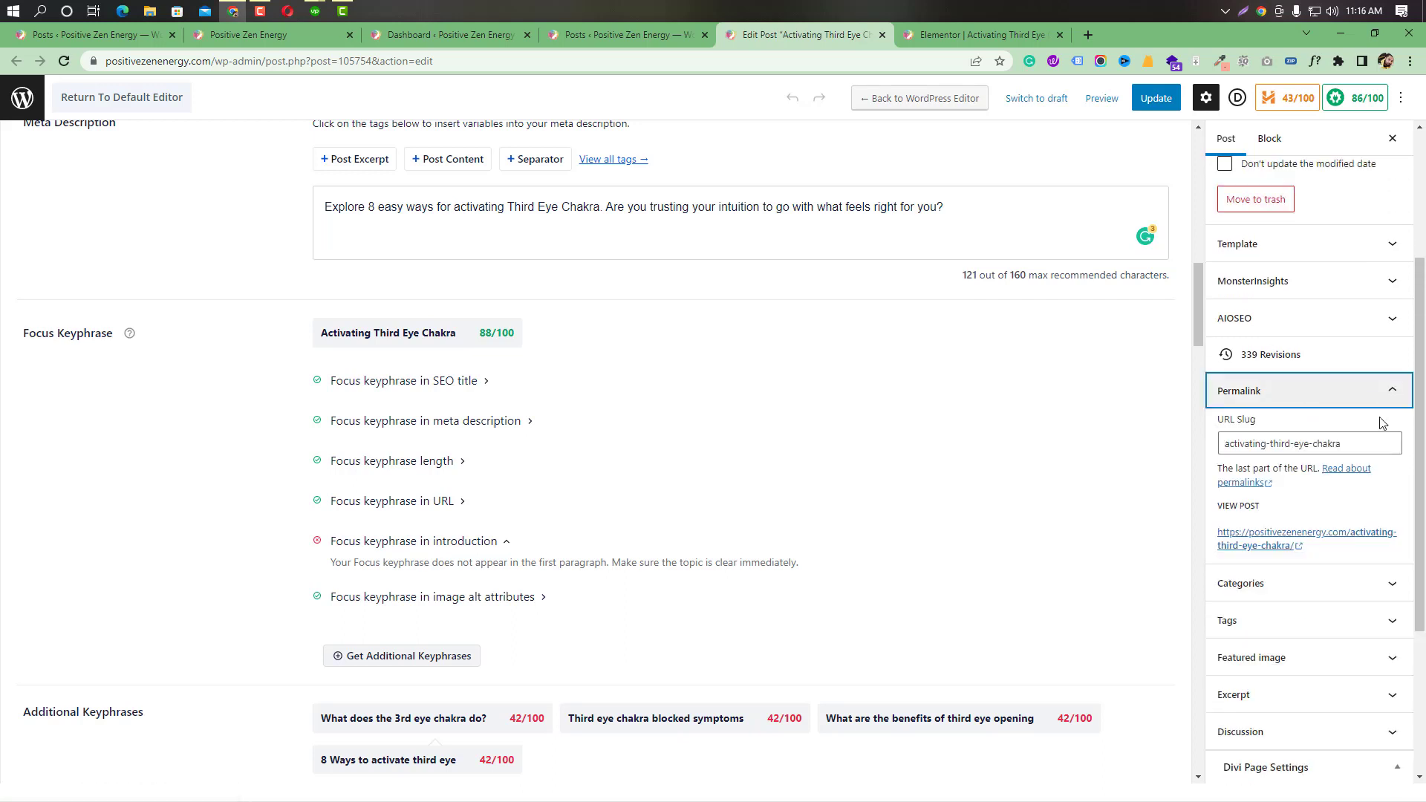
pyautogui.click(1267, 444)
pyautogui.doubleClick(1265, 444)
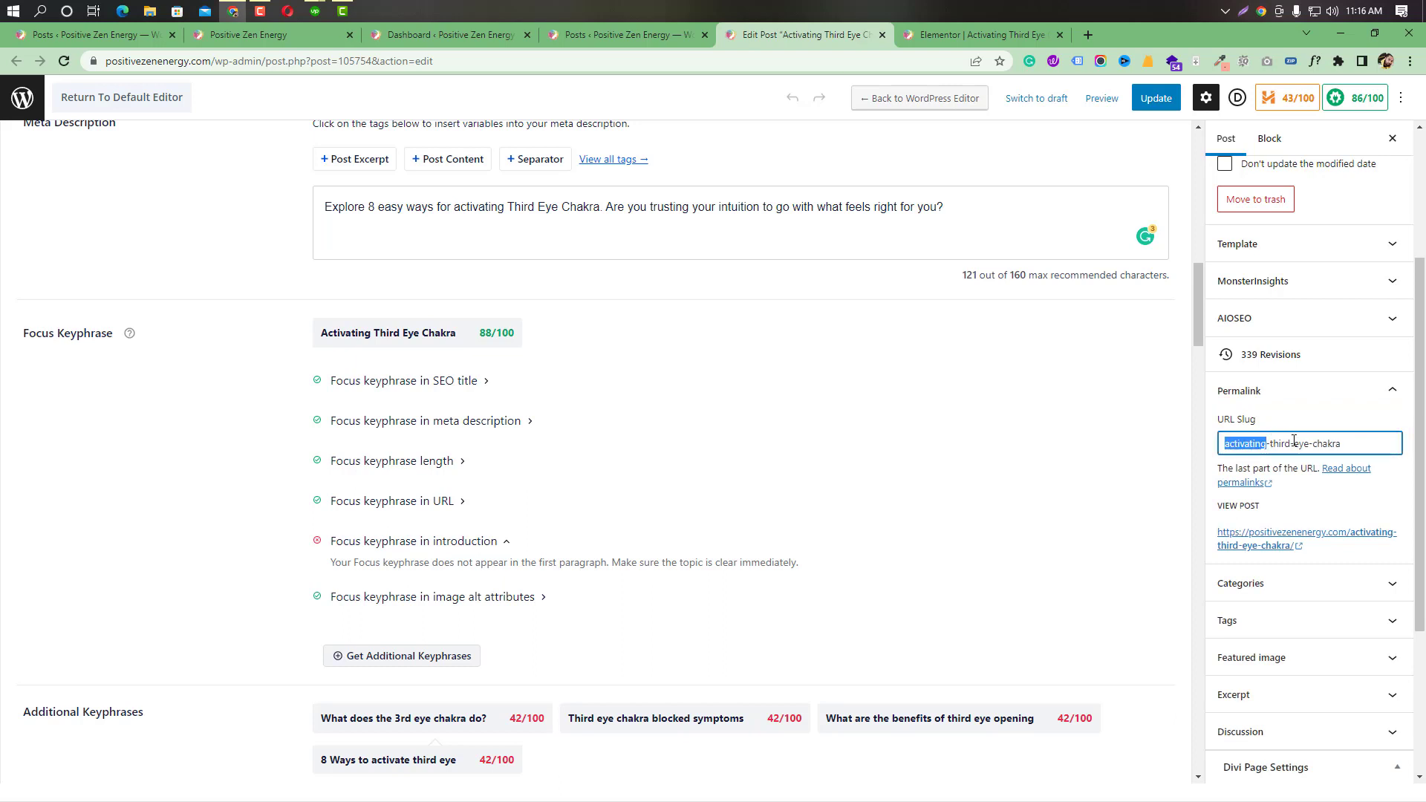
pyautogui.click(1352, 444)
pyautogui.moveTo(1225, 444); pyautogui.dragTo(1342, 444)
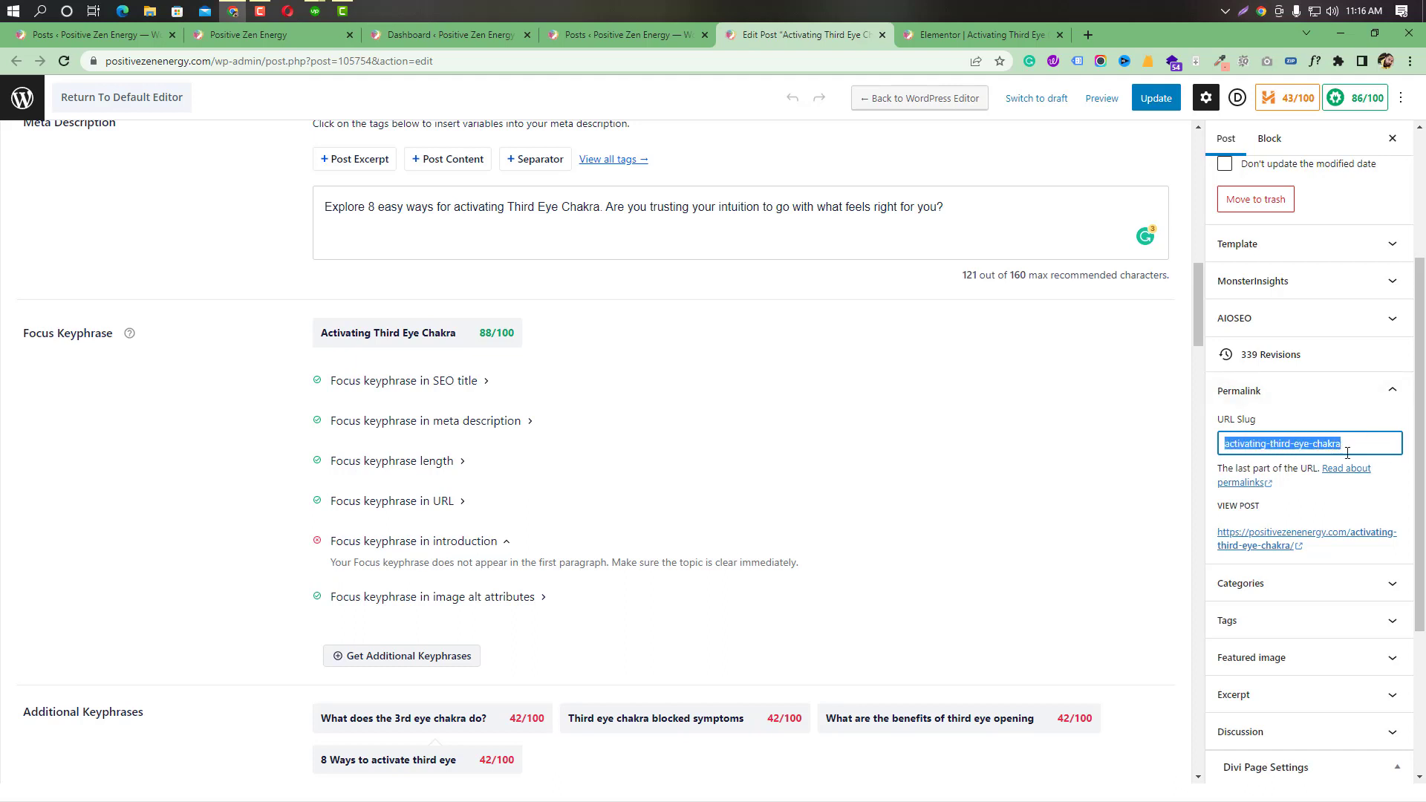
pyautogui.click(1392, 394)
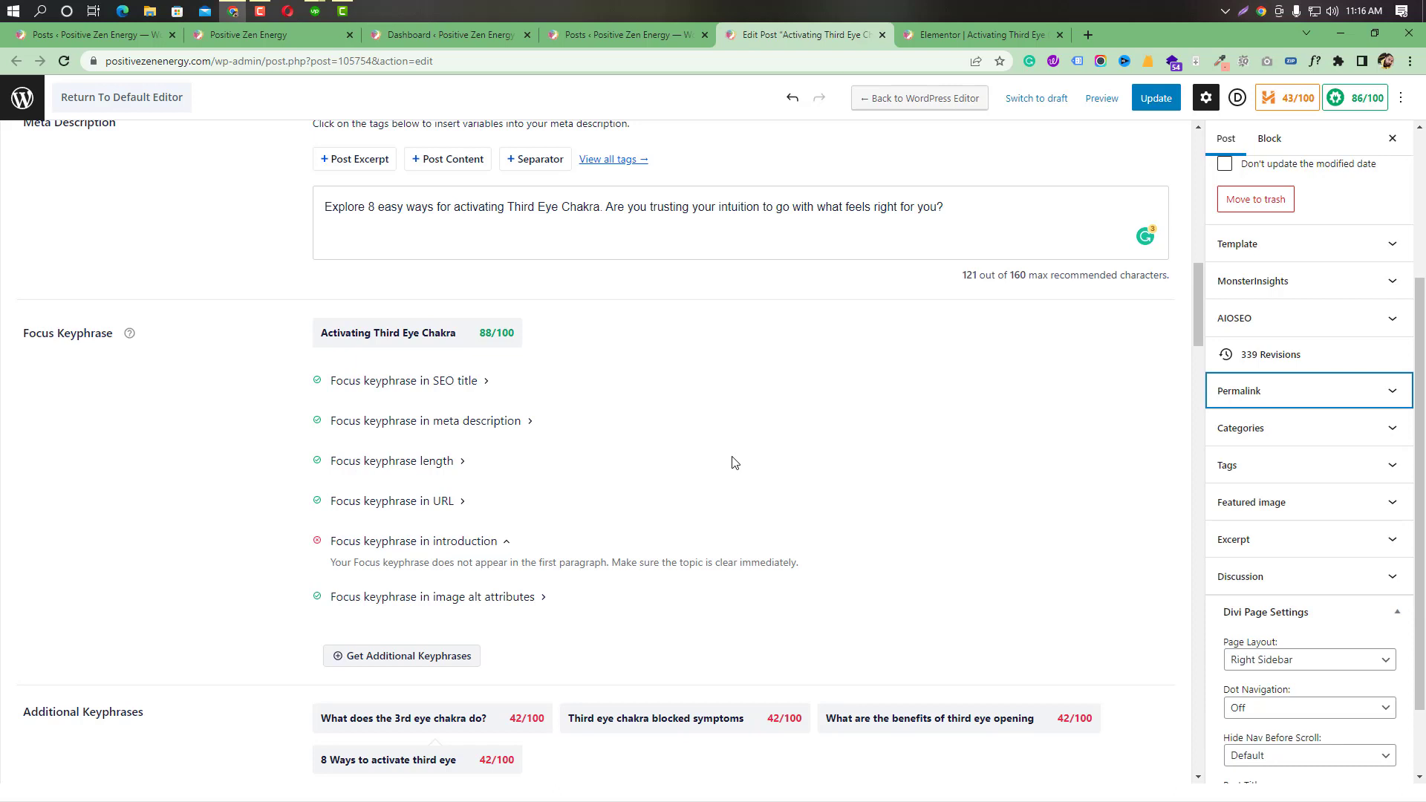
# Examine the remaining focus keyphrase checks, the additional keyphrases with their scores, and the Basic SEO page analysis.
pyautogui.scroll(-3, 594, 501)
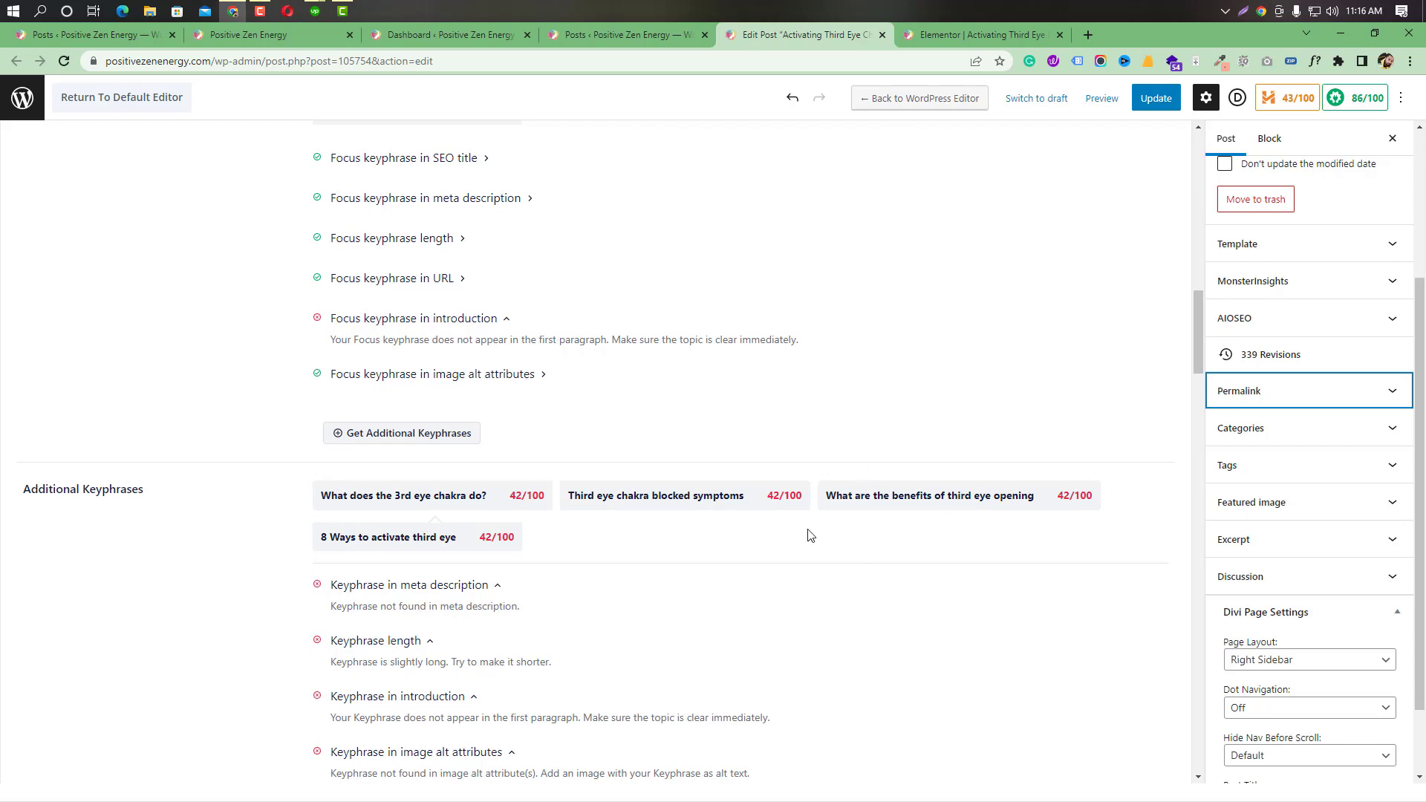
pyautogui.scroll(-1, 809, 535)
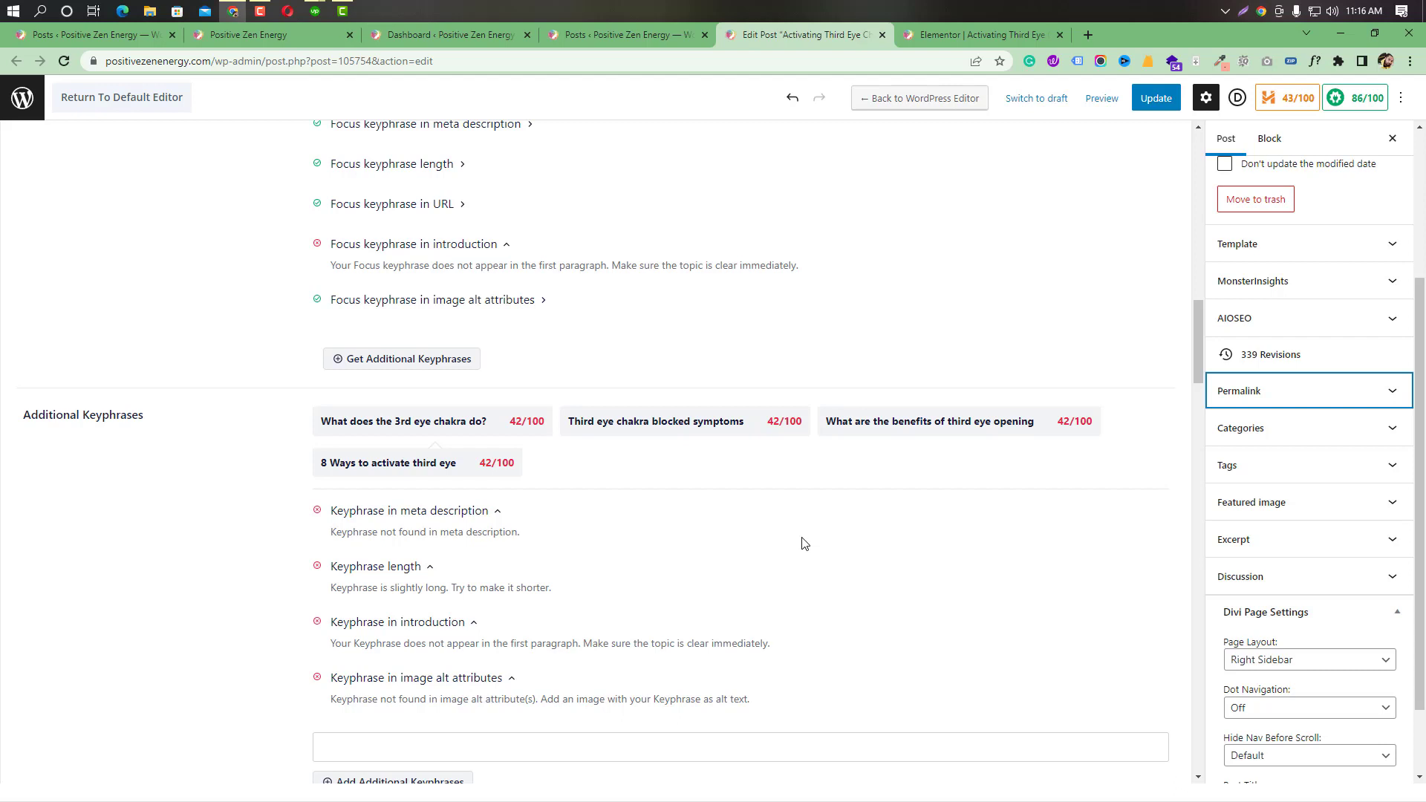
pyautogui.scroll(-6, 802, 543)
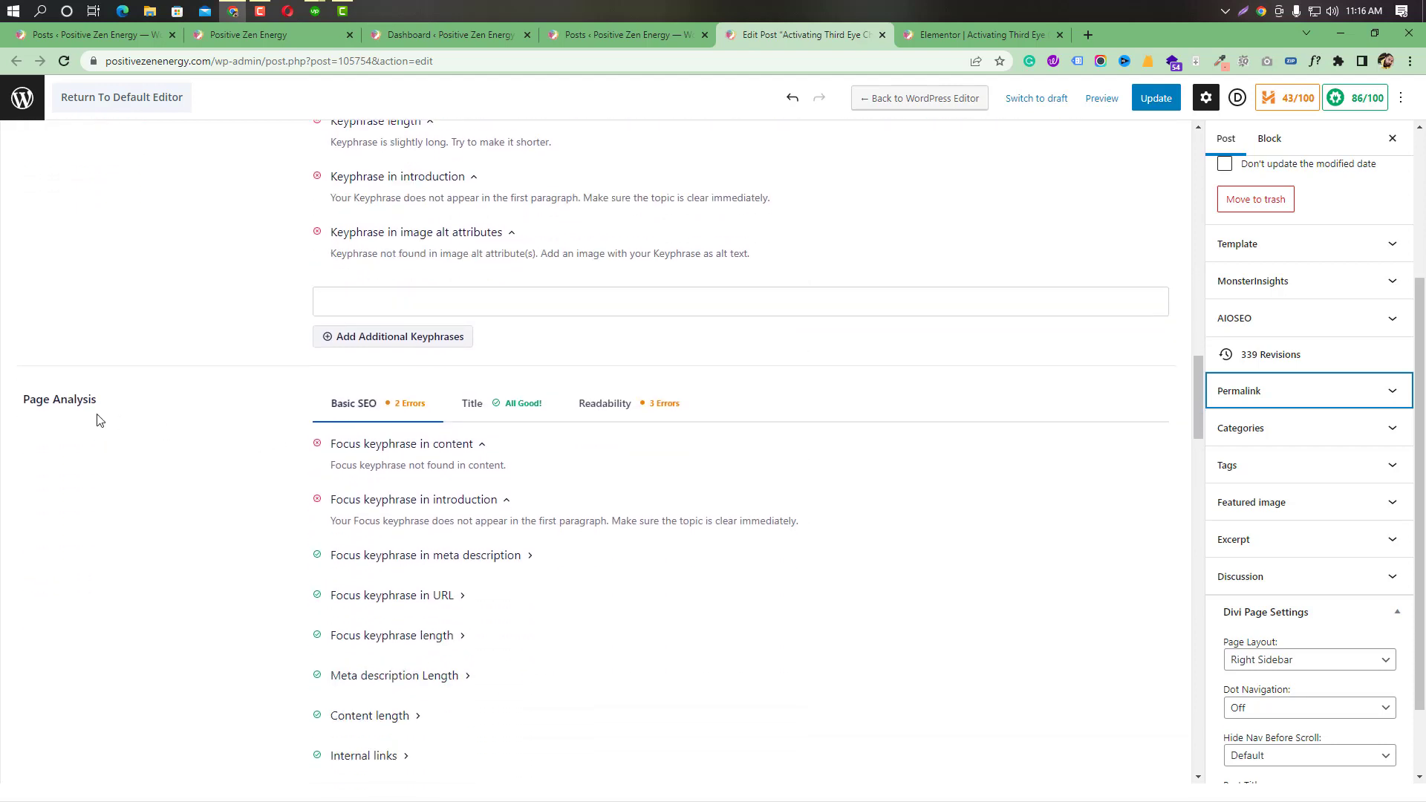
pyautogui.scroll(-2, 99, 420)
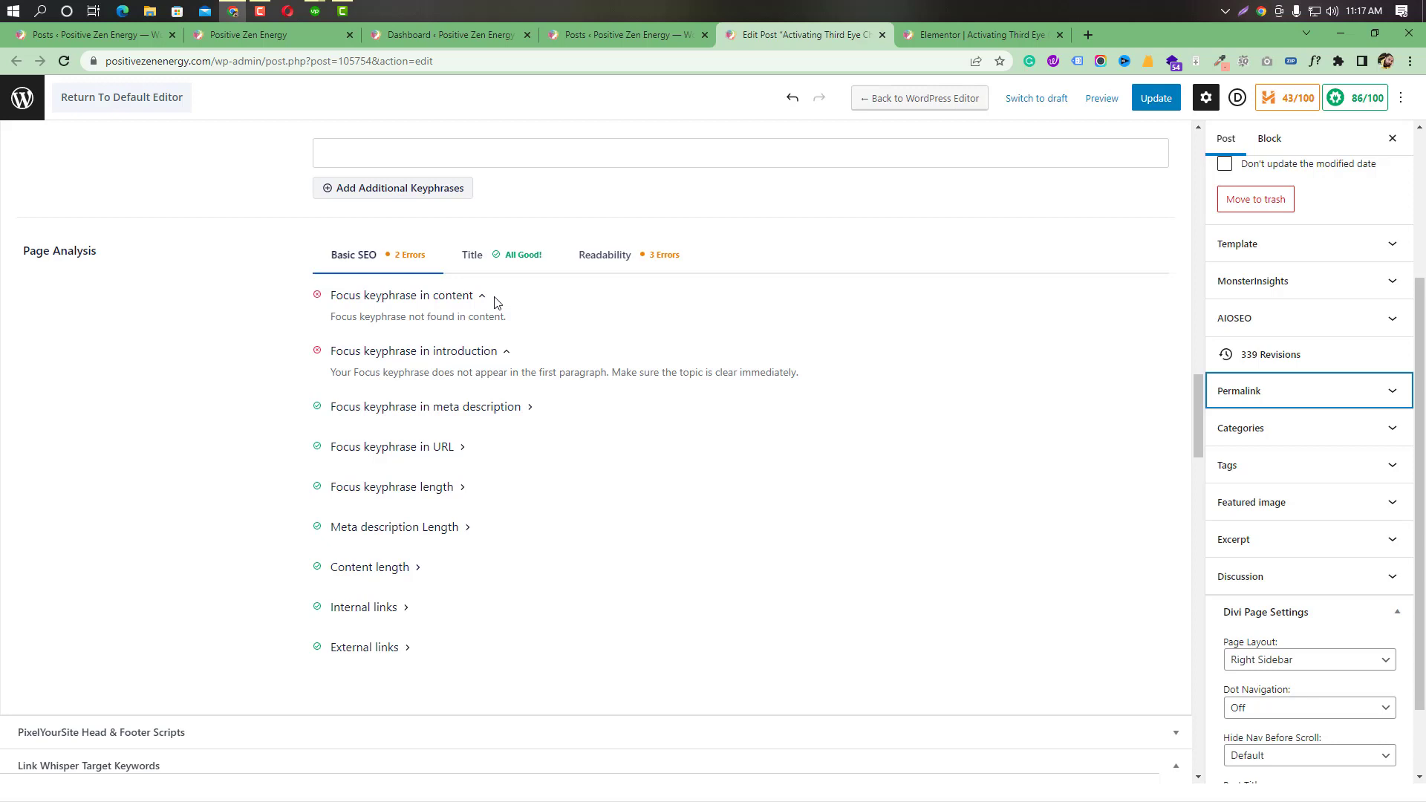
# Frame the "Focus keyphrase in content" check with a screen capture selection and dismiss the capture.
pyautogui.press('Print')
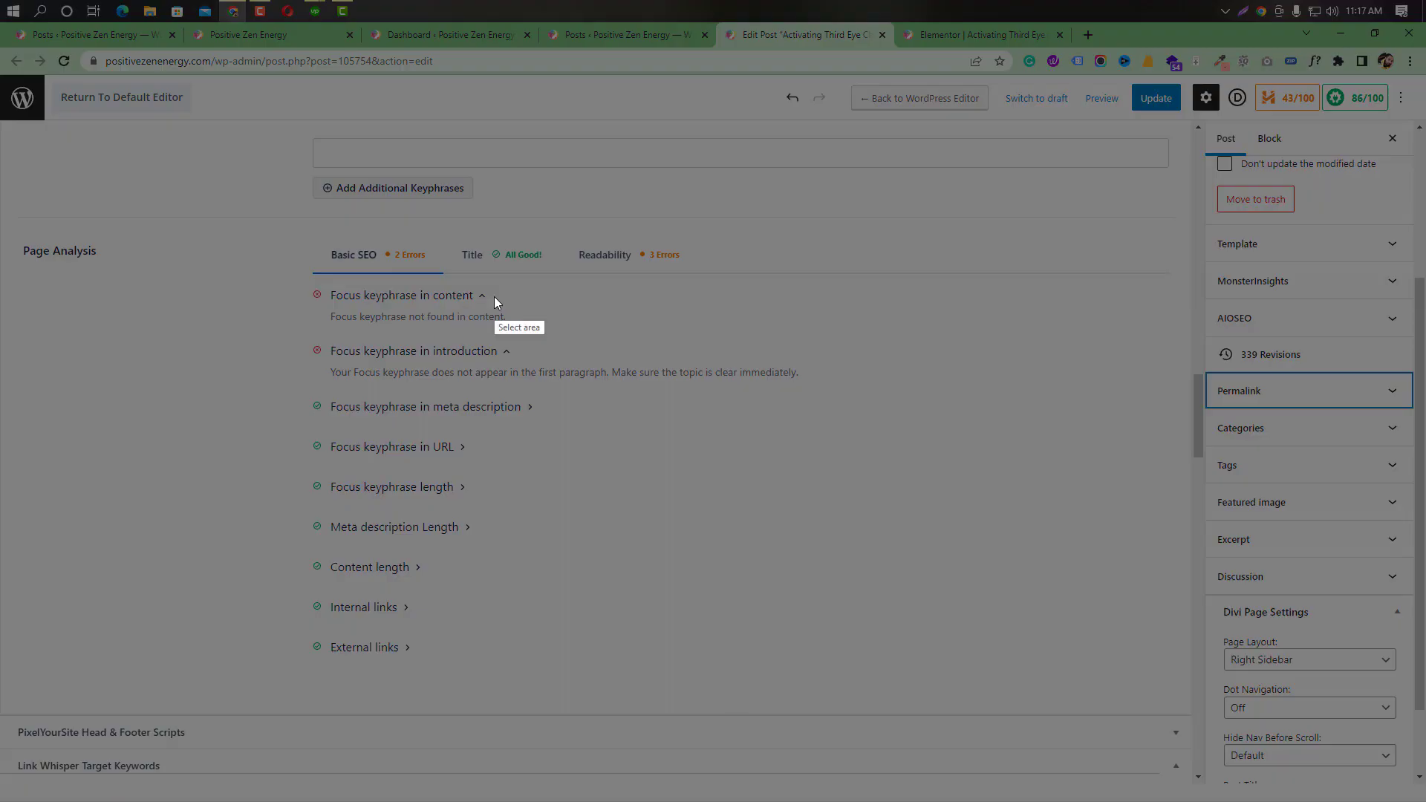
pyautogui.moveTo(297, 270); pyautogui.dragTo(615, 346)
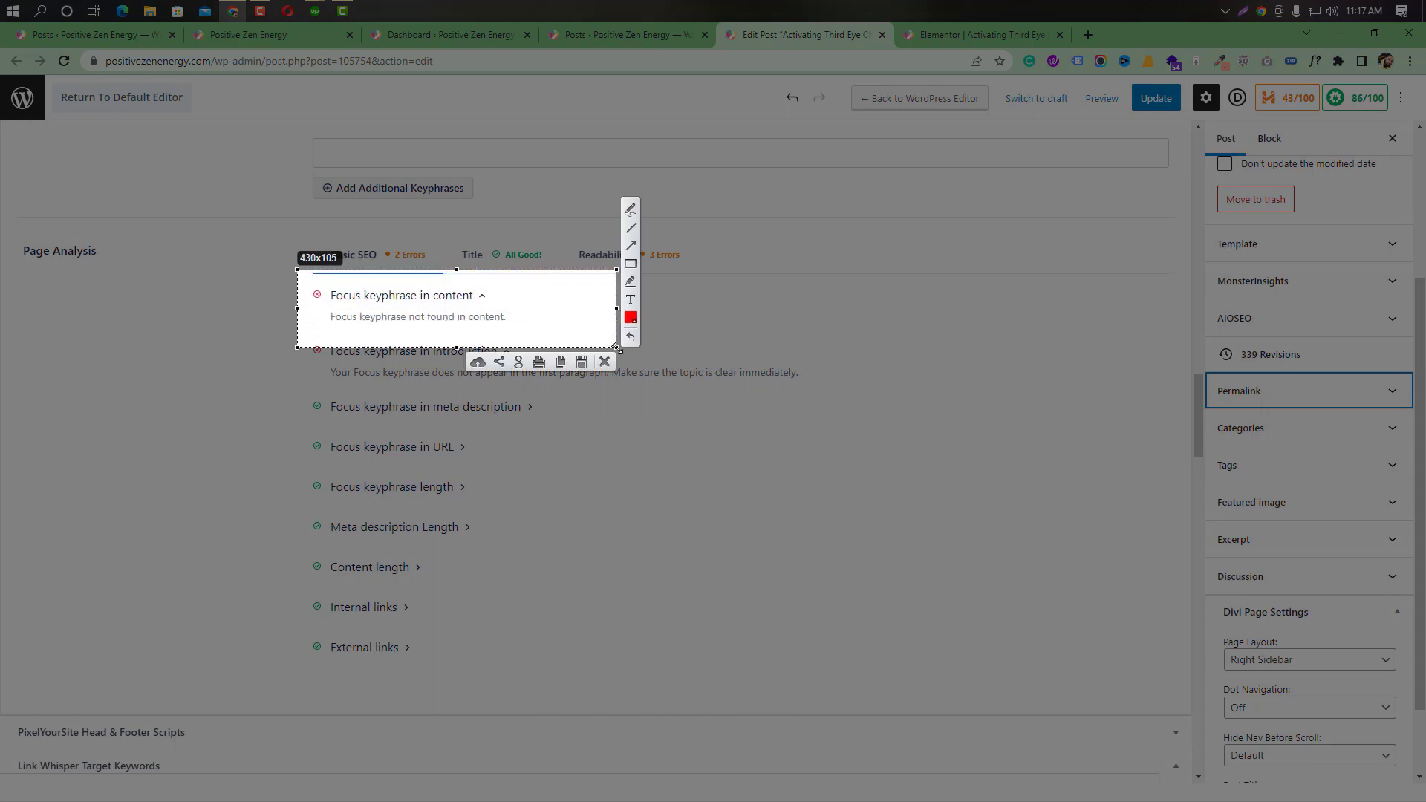
pyautogui.click(603, 363)
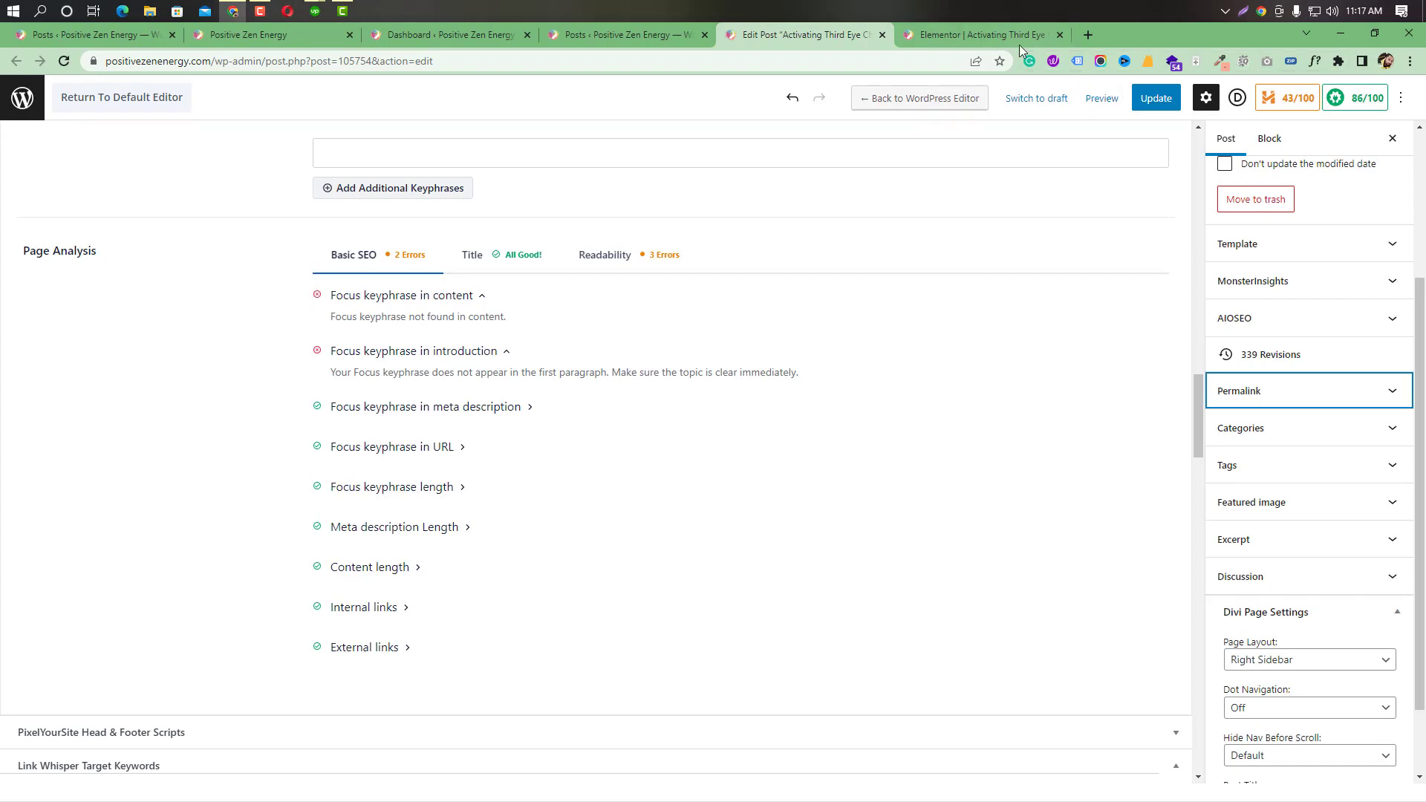
# Highlight the "Focus keyphrase in meta description" and "Focus keyphrase in URL" checks in the post's Basic SEO analysis and review the remaining checks.
pyautogui.click(929, 29)
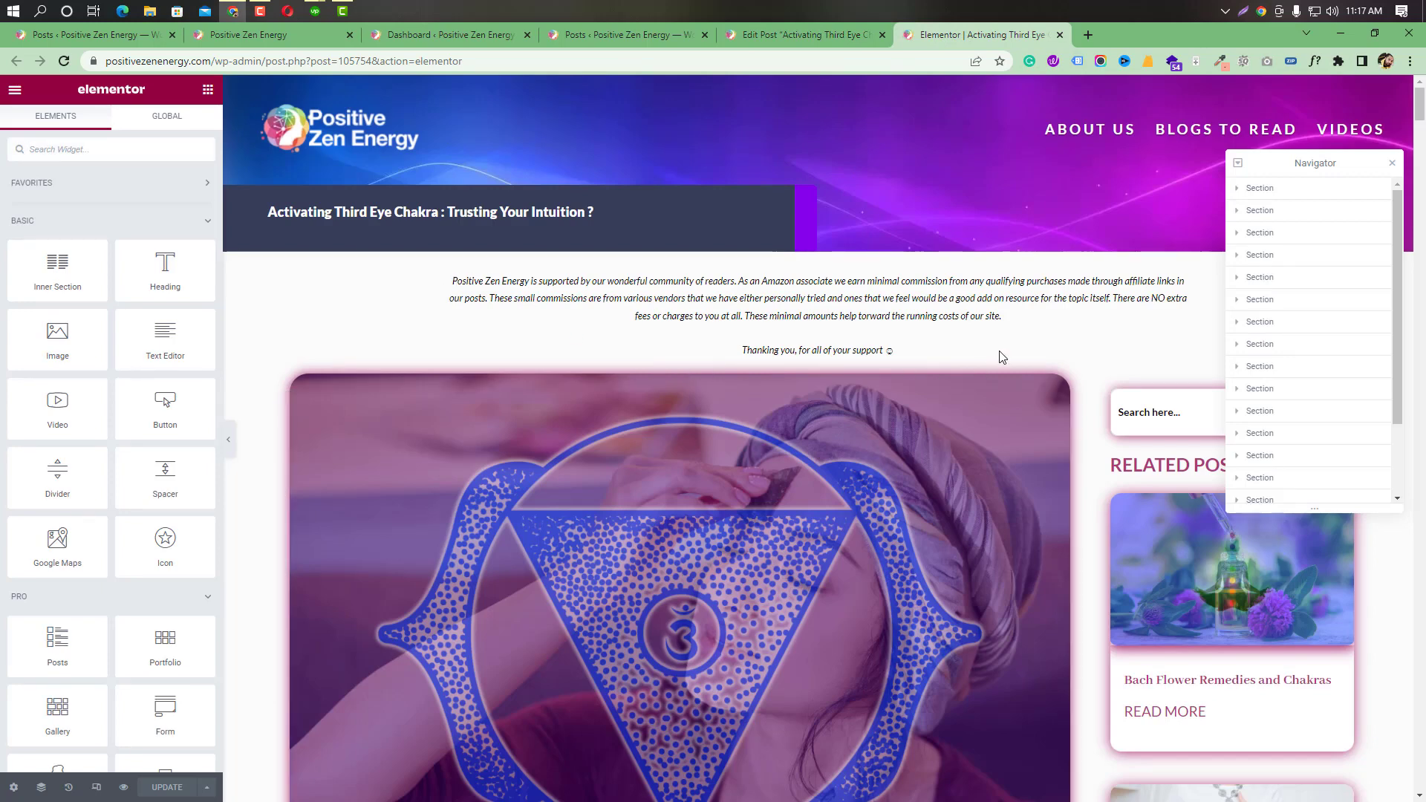
pyautogui.click(750, 35)
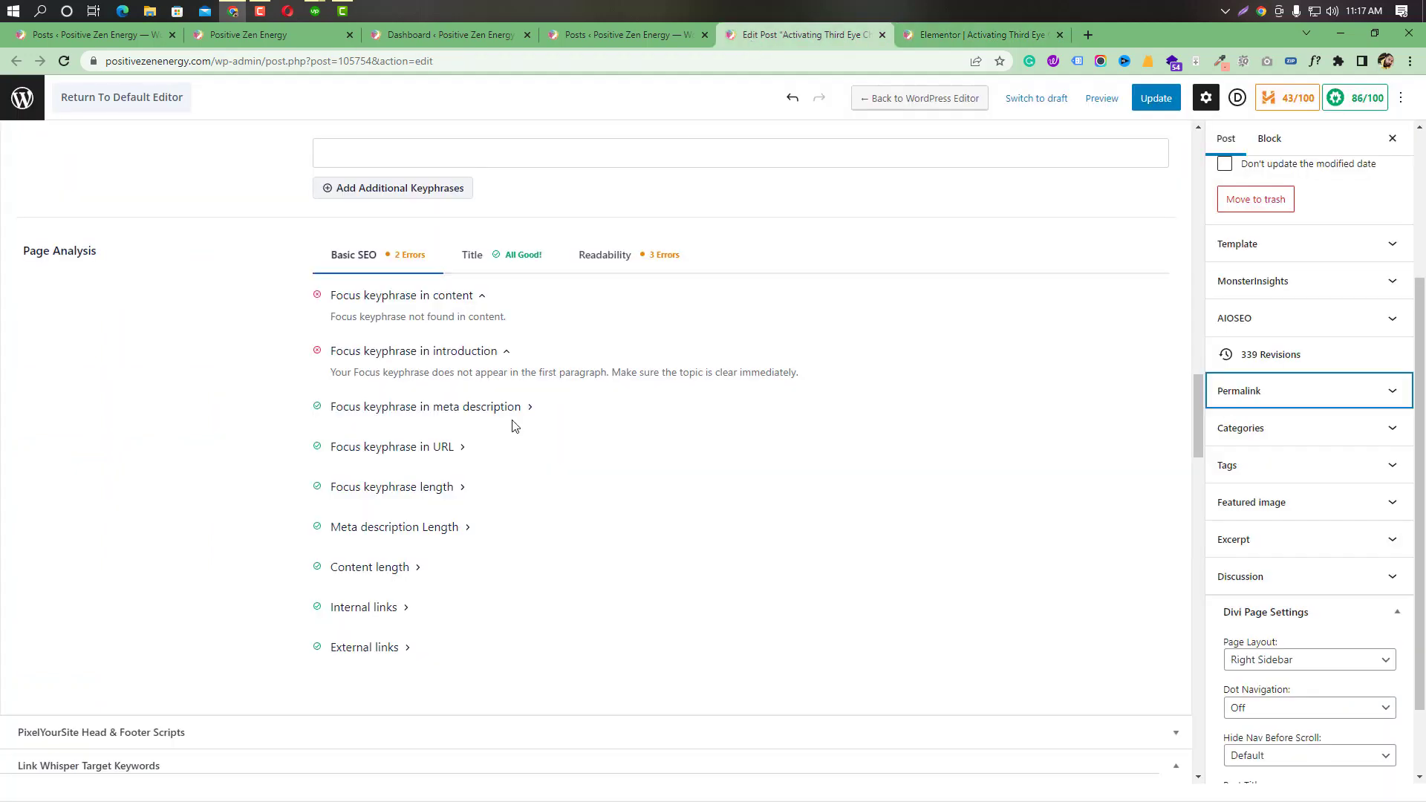
pyautogui.moveTo(329, 407); pyautogui.dragTo(549, 415)
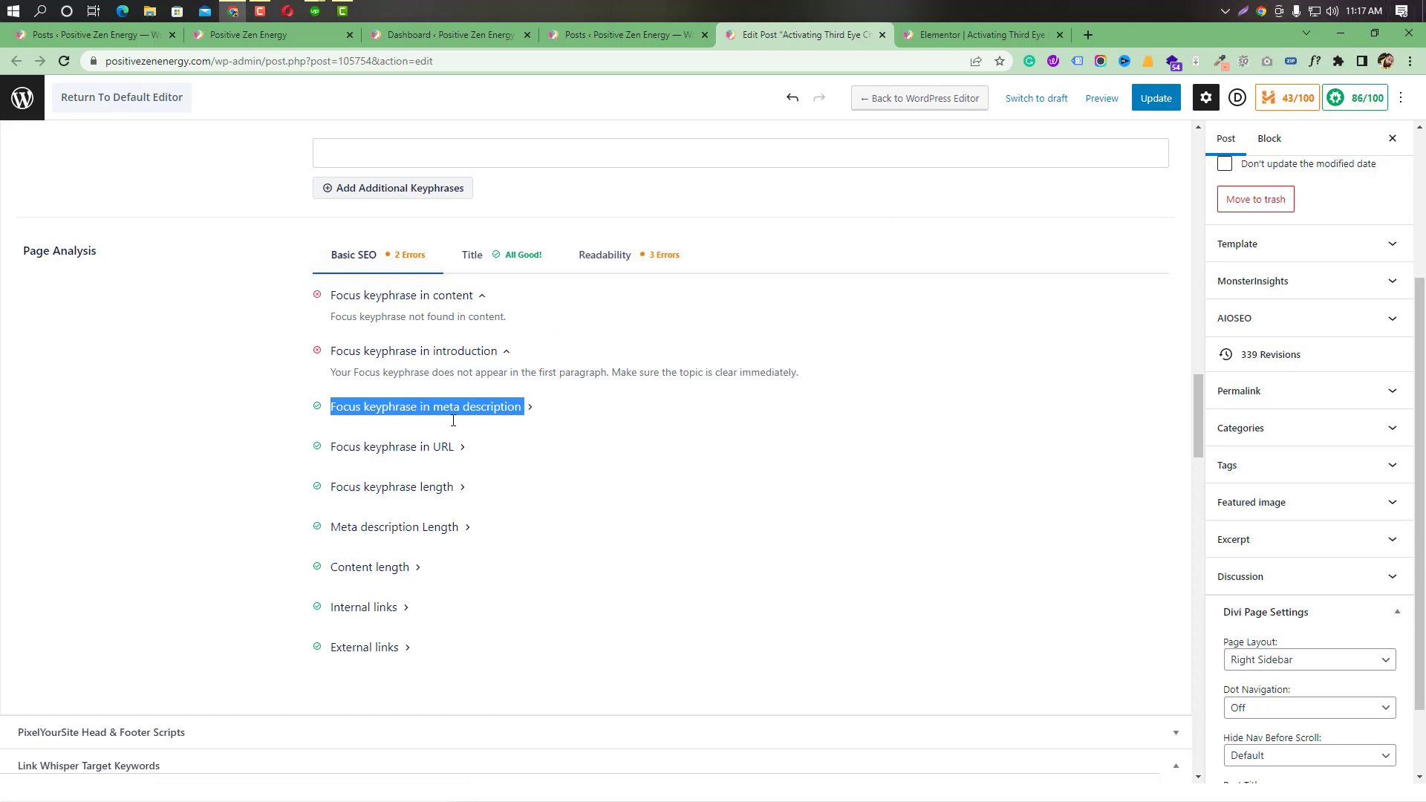
pyautogui.moveTo(331, 446); pyautogui.dragTo(461, 452)
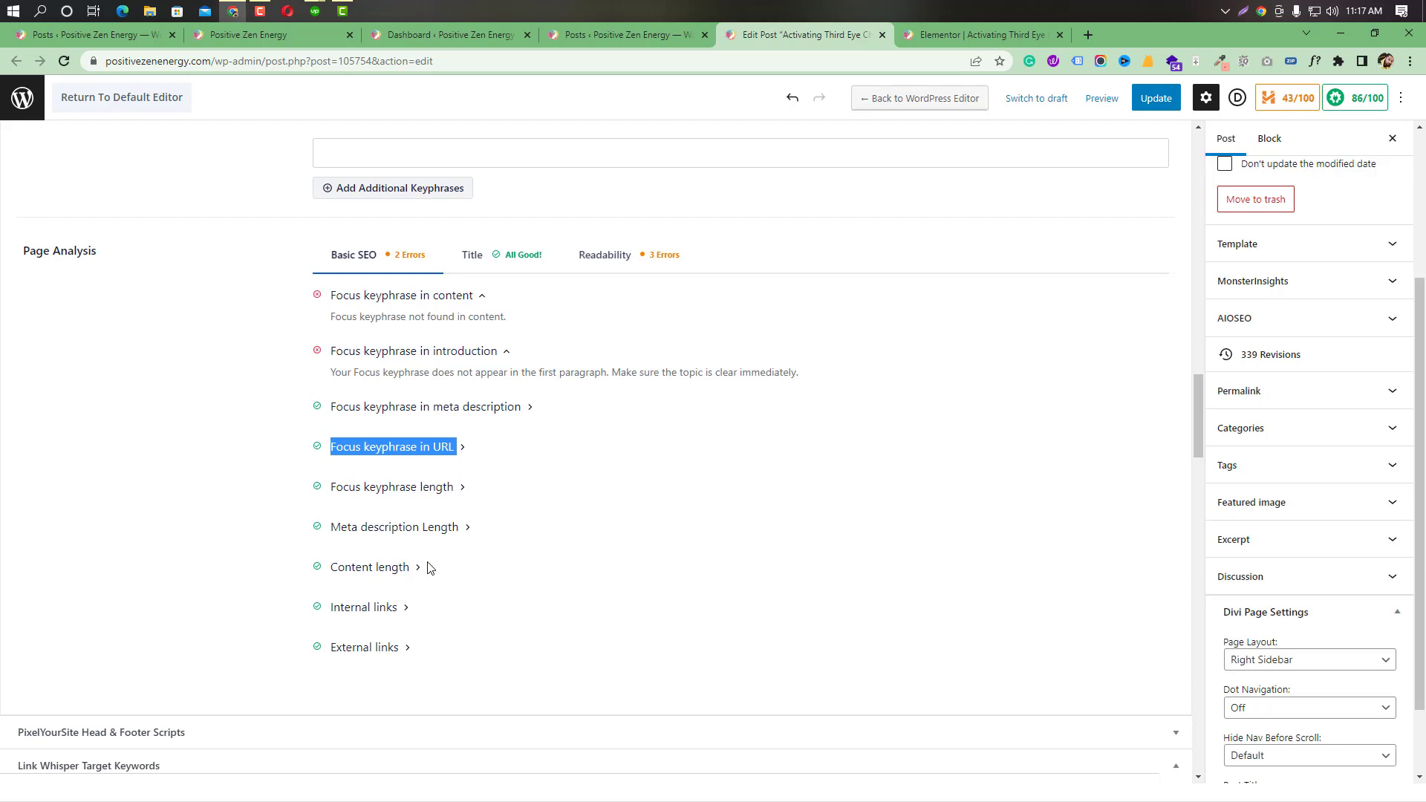
pyautogui.scroll(-1, 427, 568)
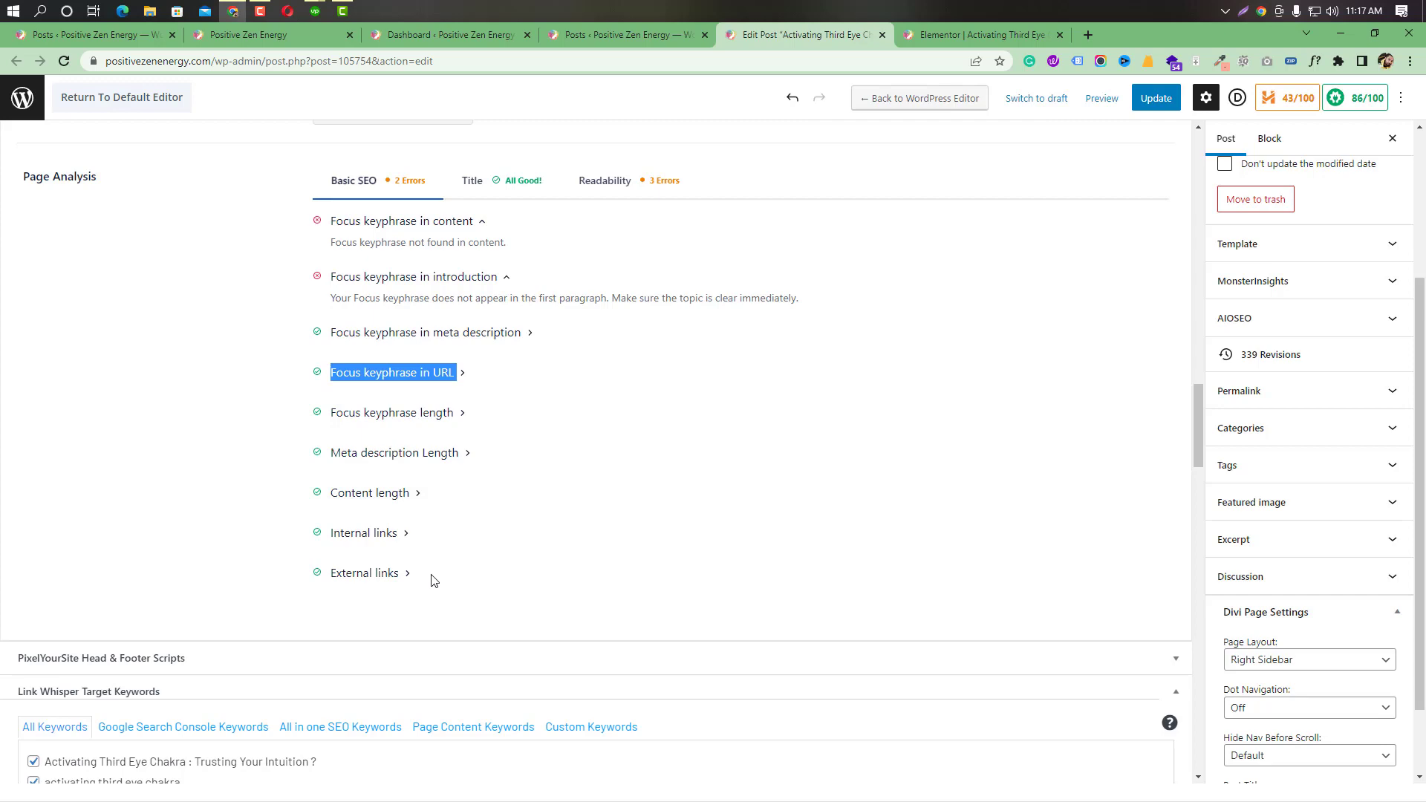
# In Elementor, open the post's introduction text for editing and start inserting a link on the words "activate the third eye".
pyautogui.click(929, 34)
pyautogui.scroll(-4, 603, 436)
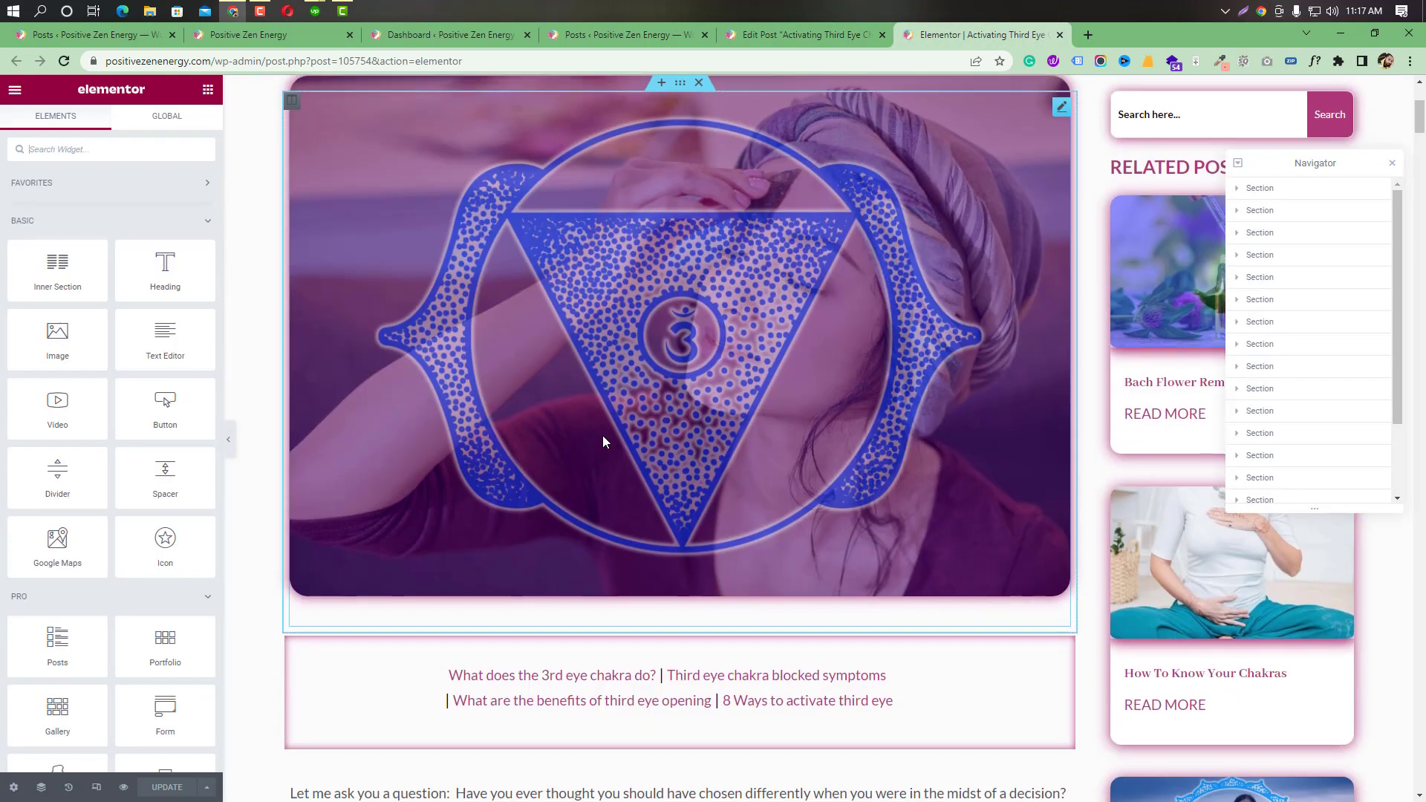
pyautogui.scroll(-8, 603, 435)
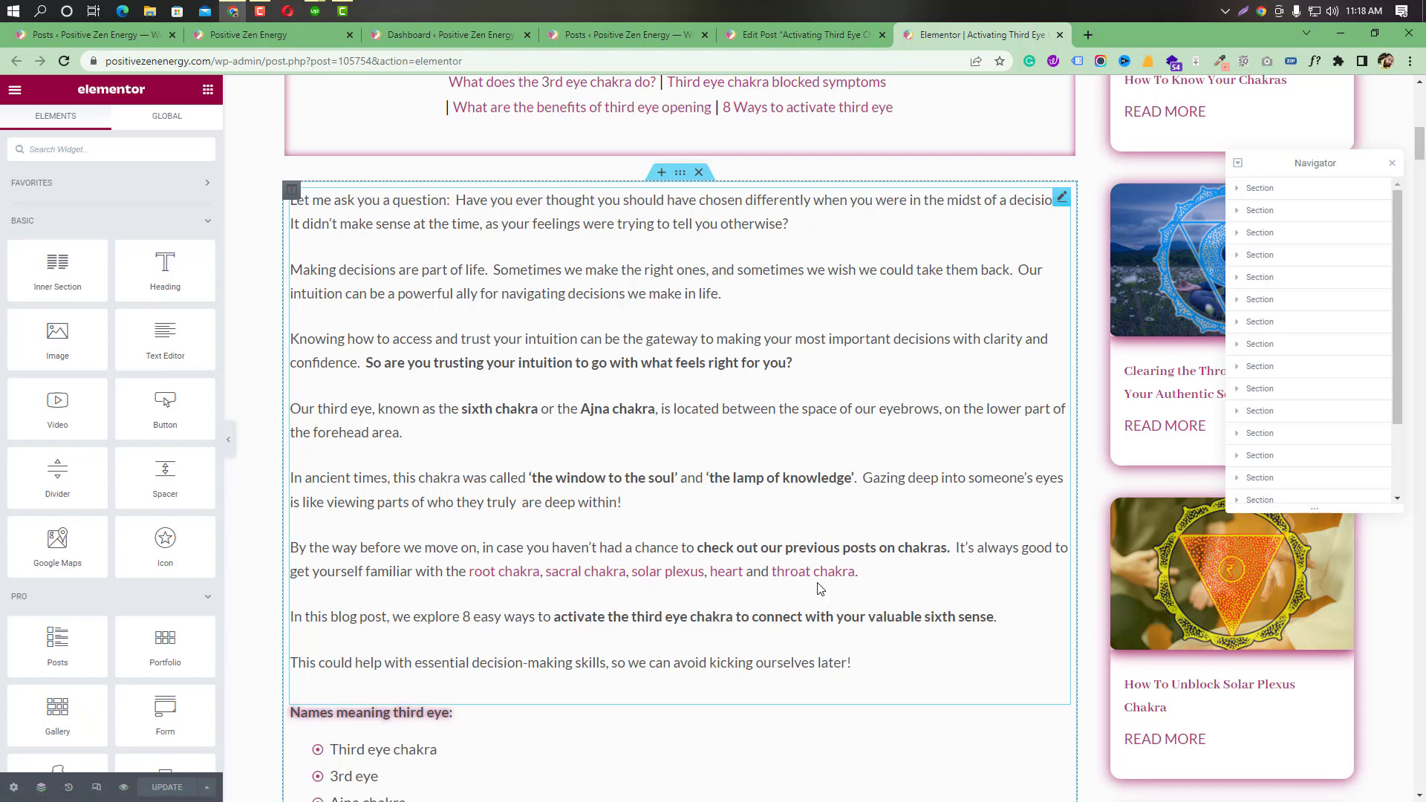
pyautogui.click(1060, 198)
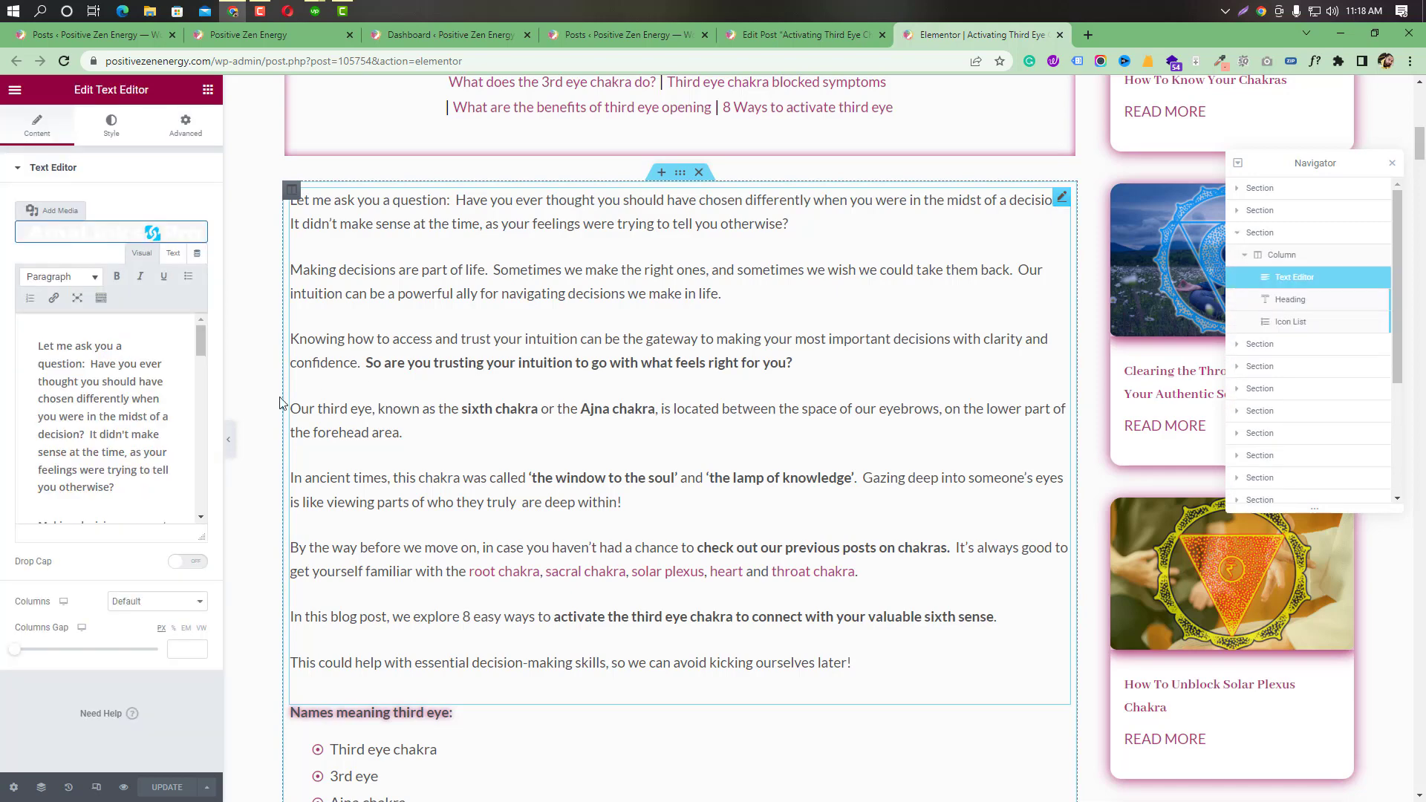
pyautogui.scroll(-3, 108, 361)
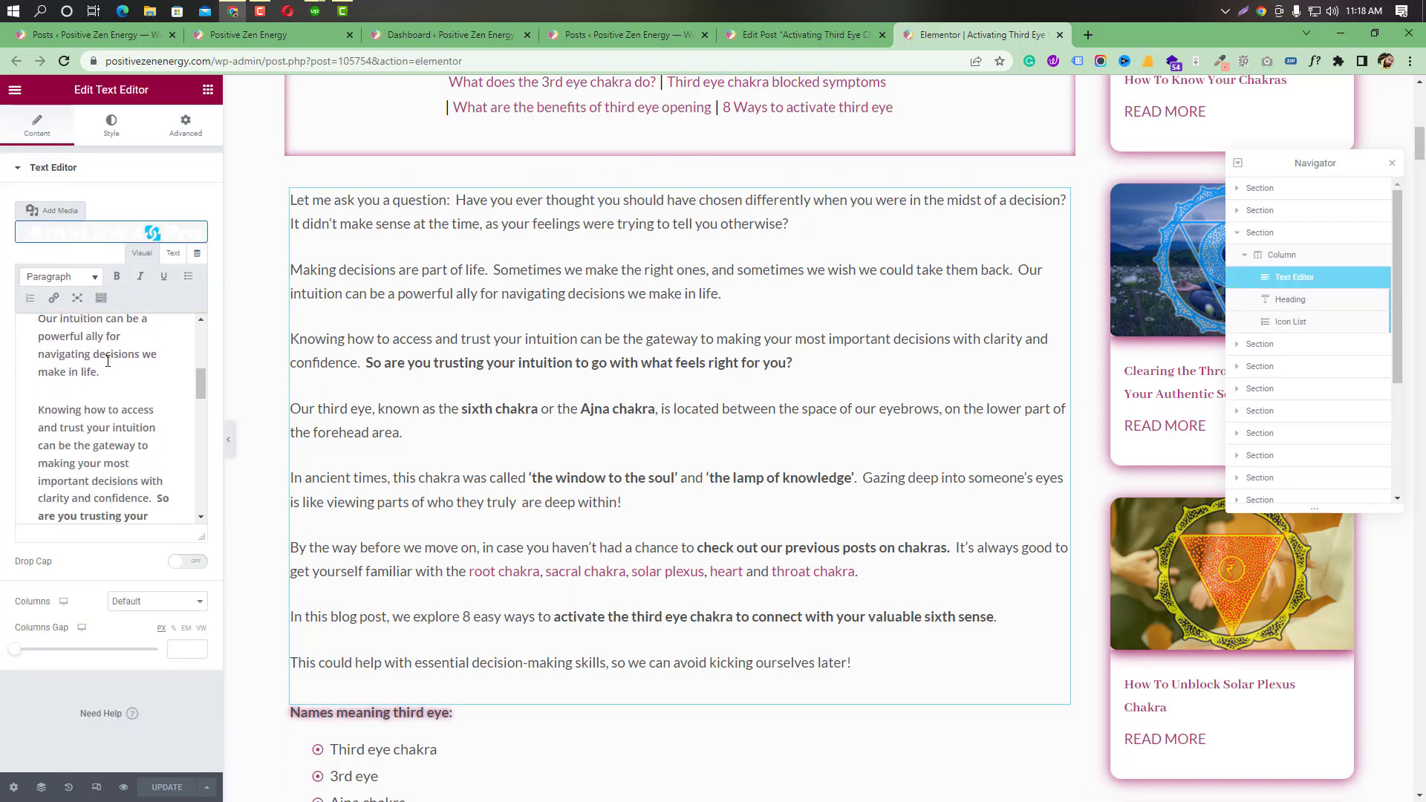
pyautogui.scroll(-8, 108, 361)
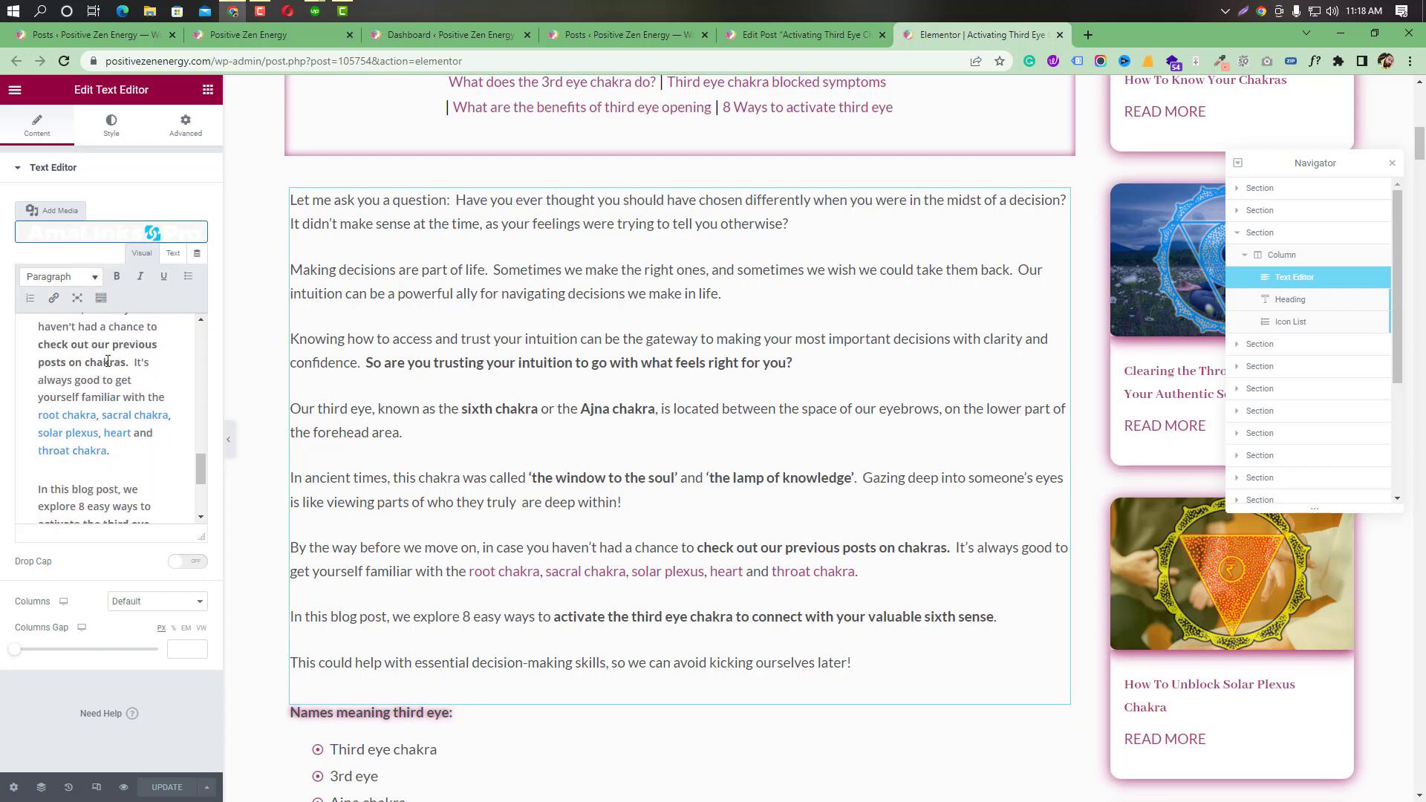
pyautogui.scroll(-1, 106, 384)
pyautogui.scroll(-5, 52, 411)
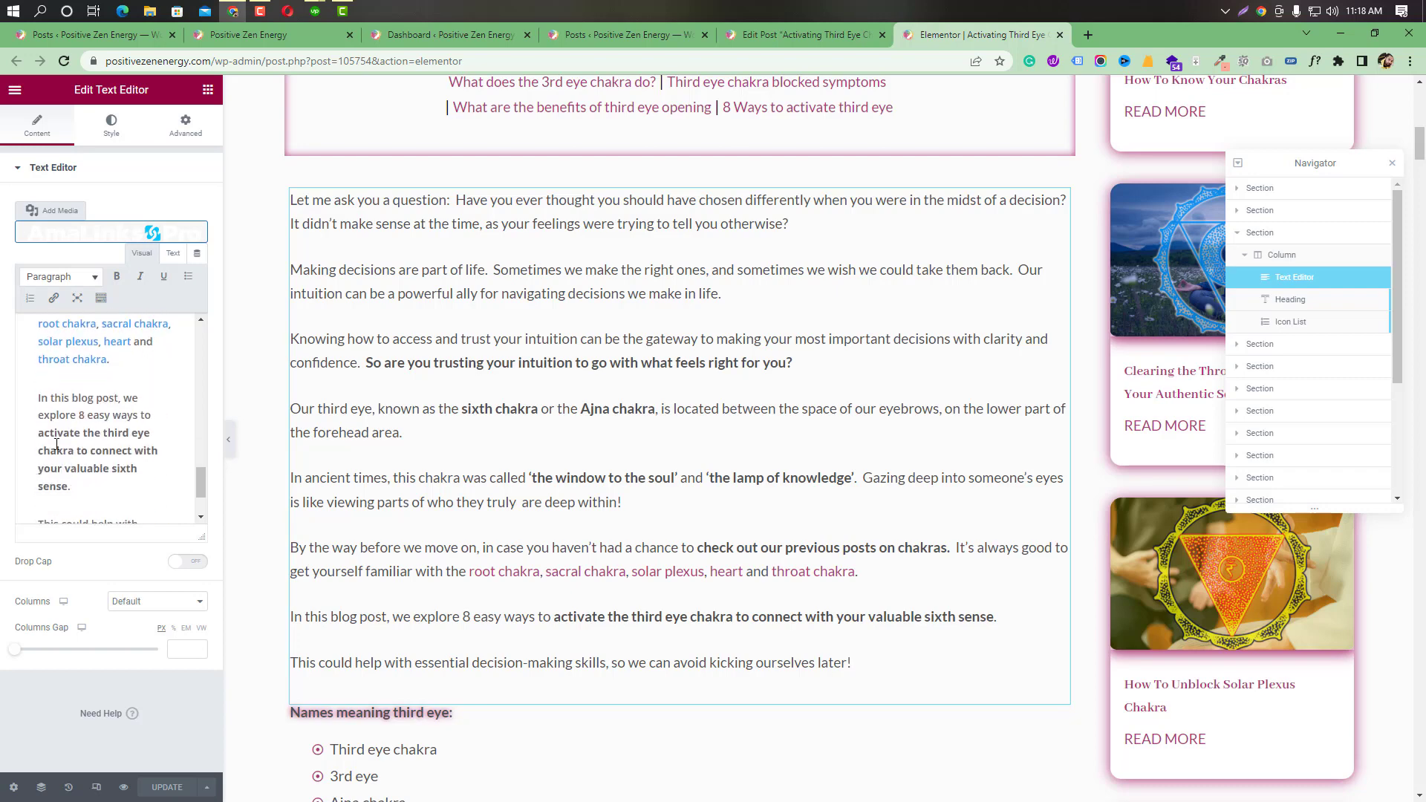
pyautogui.moveTo(38, 368); pyautogui.dragTo(150, 366)
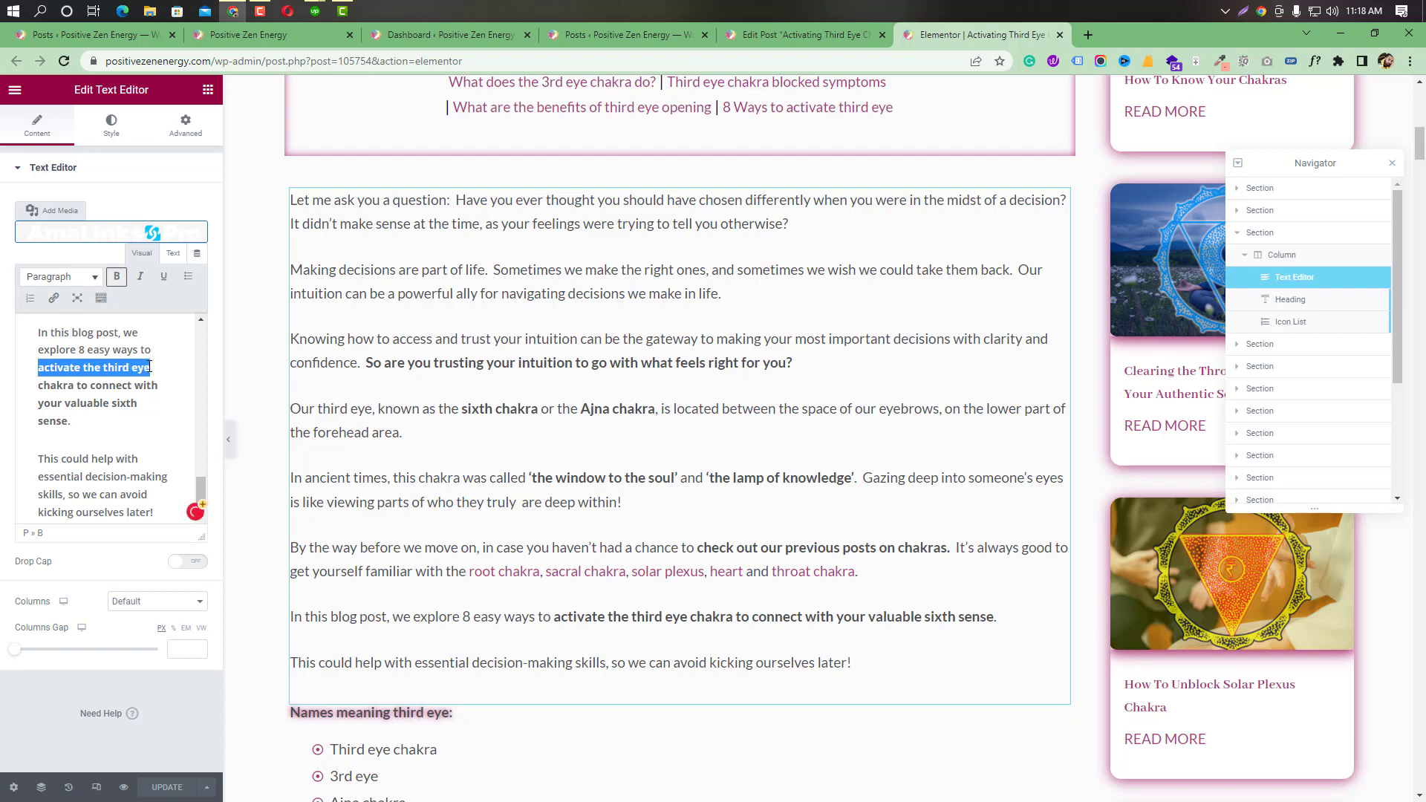
pyautogui.click(53, 299)
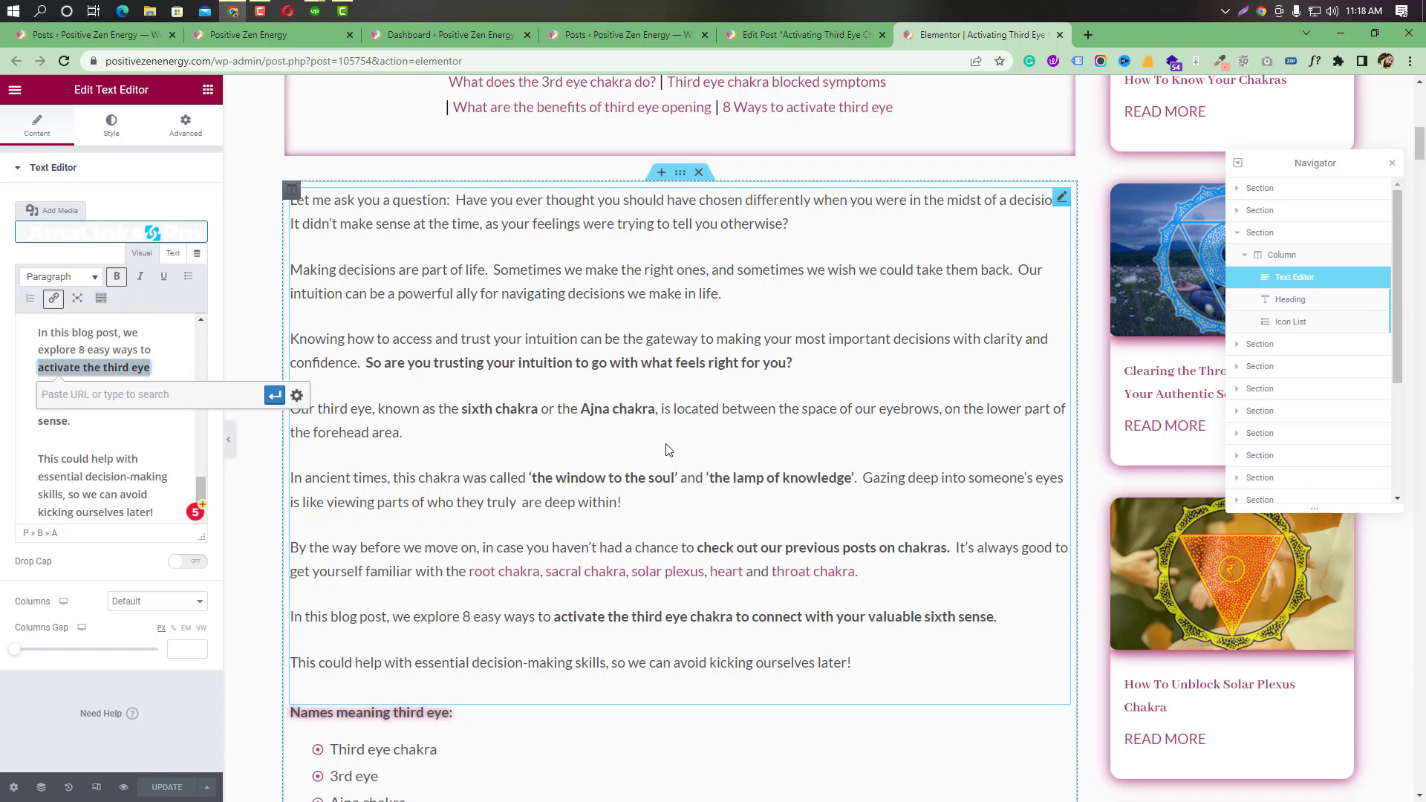
# Open the text block under the "1. Meditate" heading for editing and inspect where the "meditate" link leads.
pyautogui.scroll(-10, 666, 453)
pyautogui.scroll(-15, 666, 448)
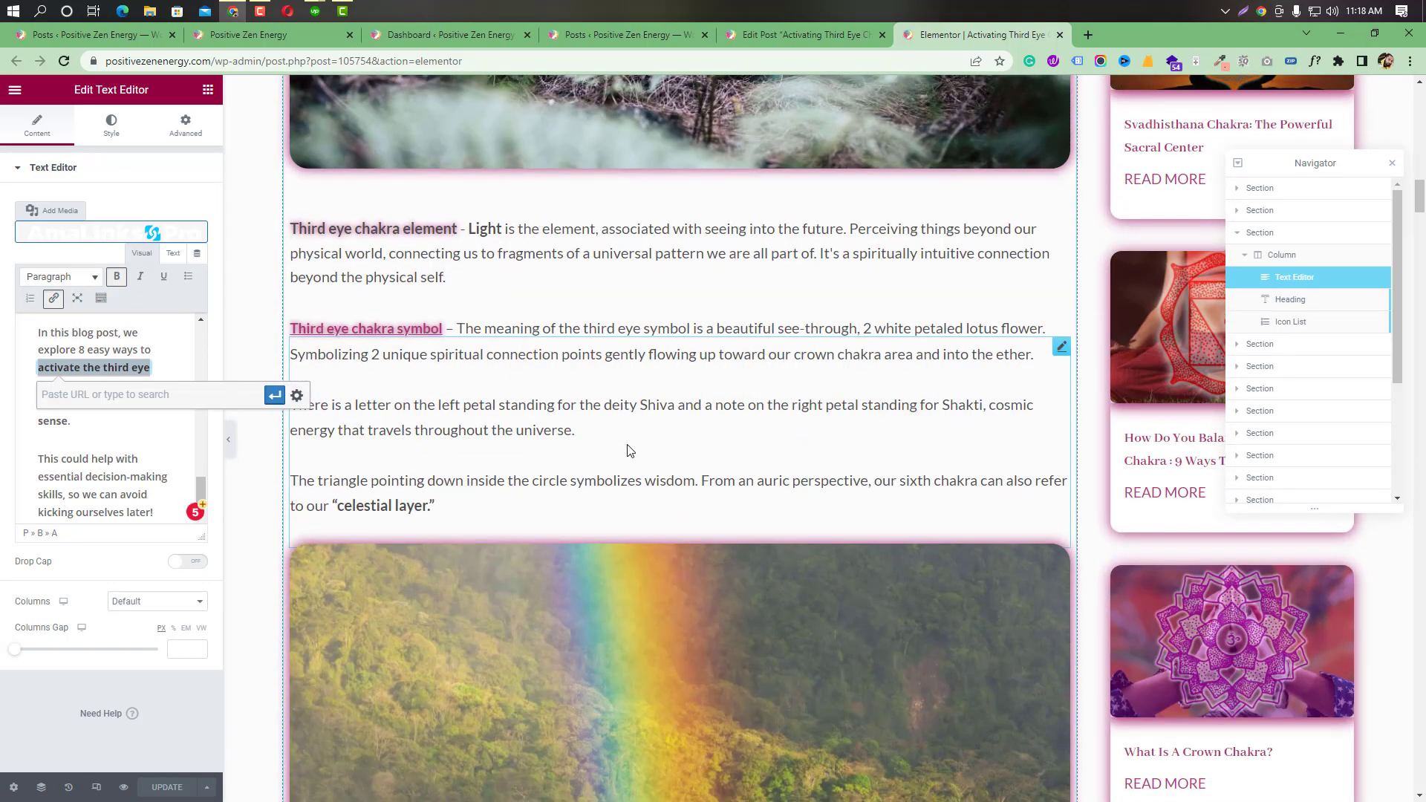
pyautogui.scroll(-20, 627, 450)
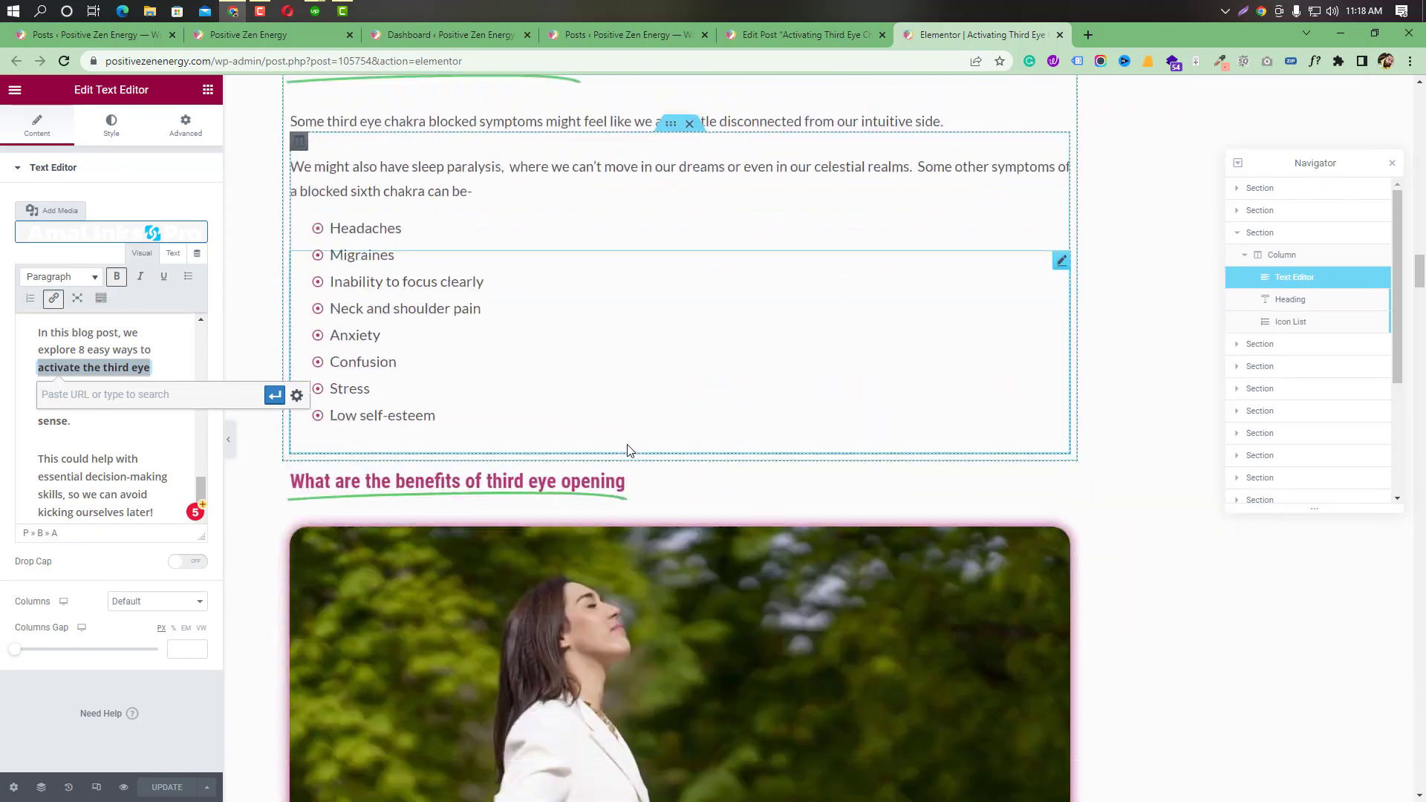
pyautogui.scroll(-2, 626, 449)
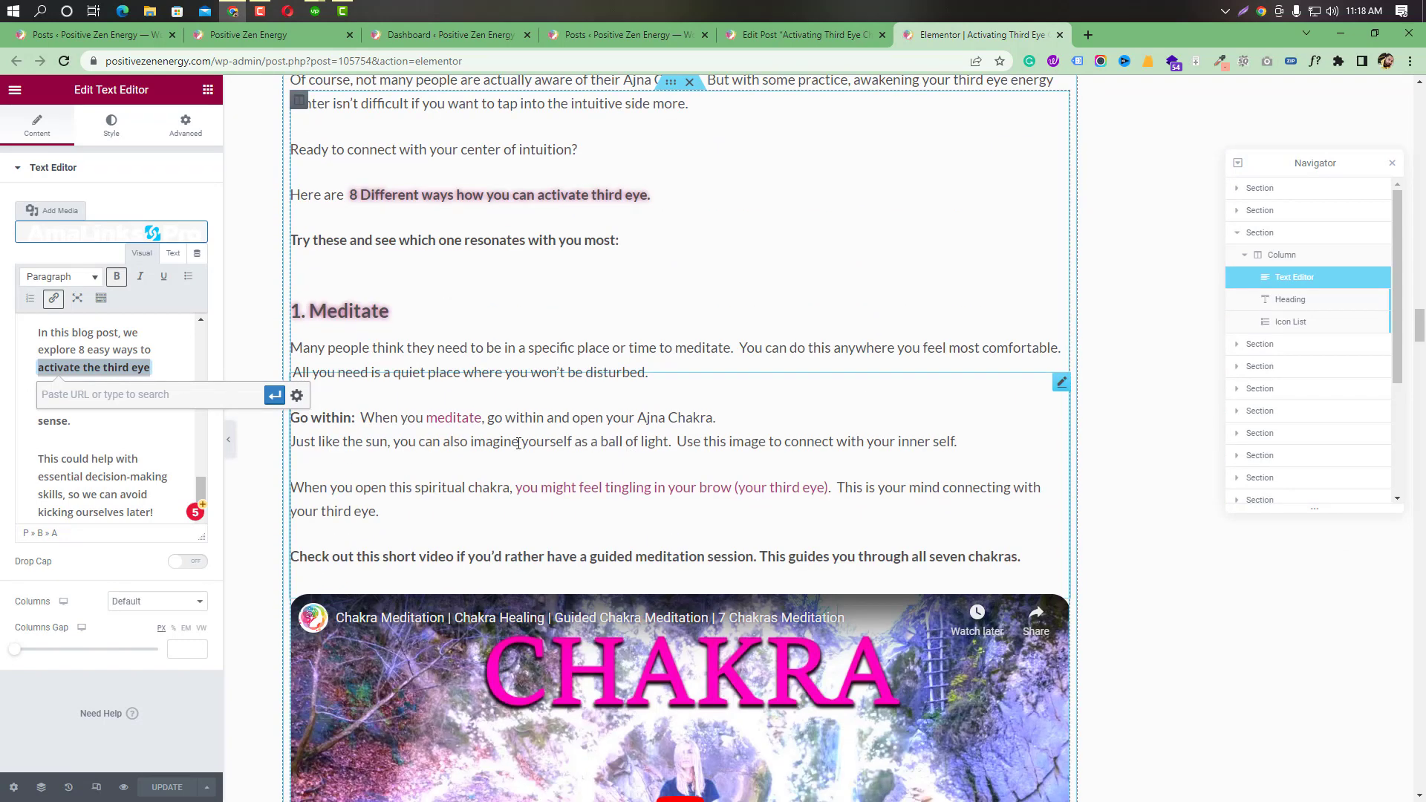
pyautogui.click(1061, 387)
pyautogui.scroll(-4, 123, 451)
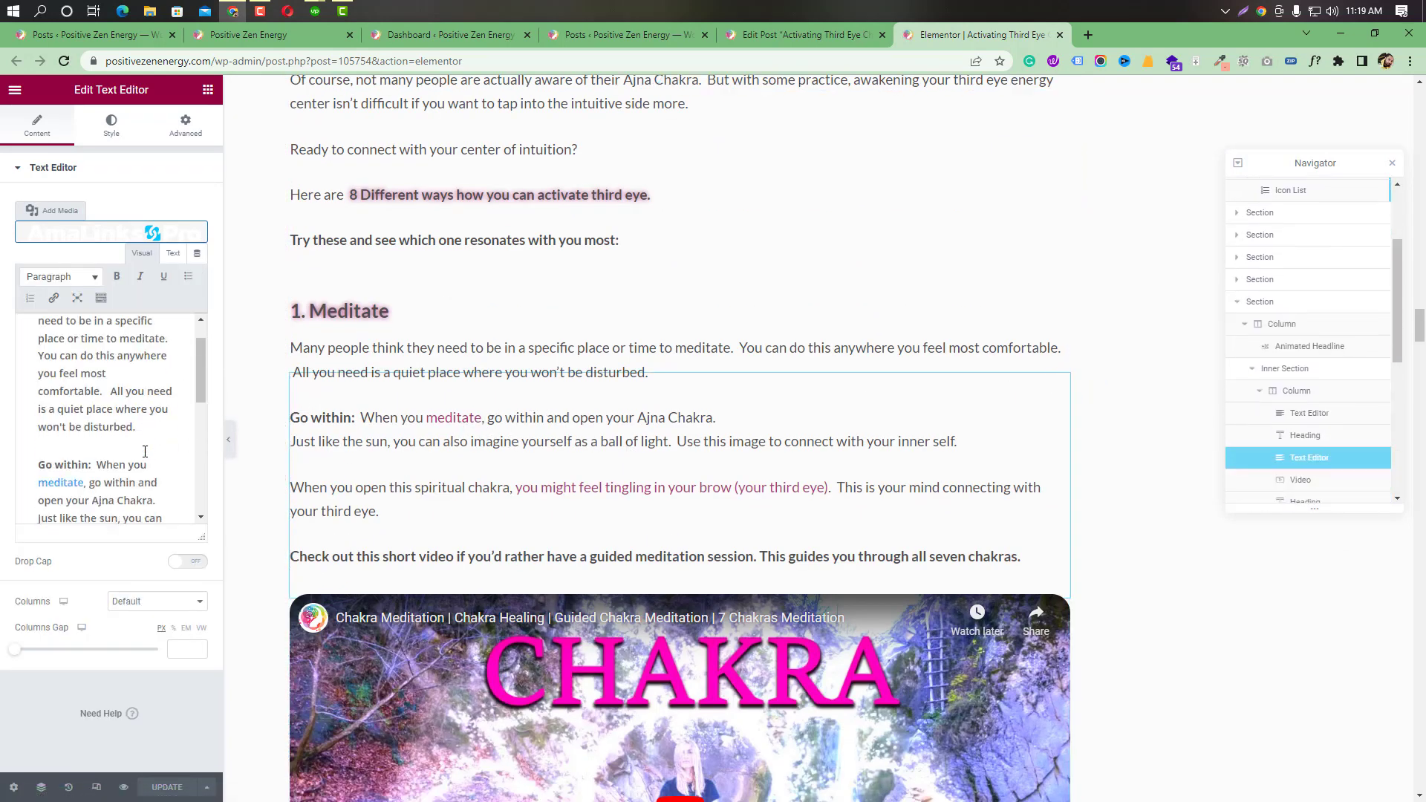
pyautogui.scroll(2, 124, 451)
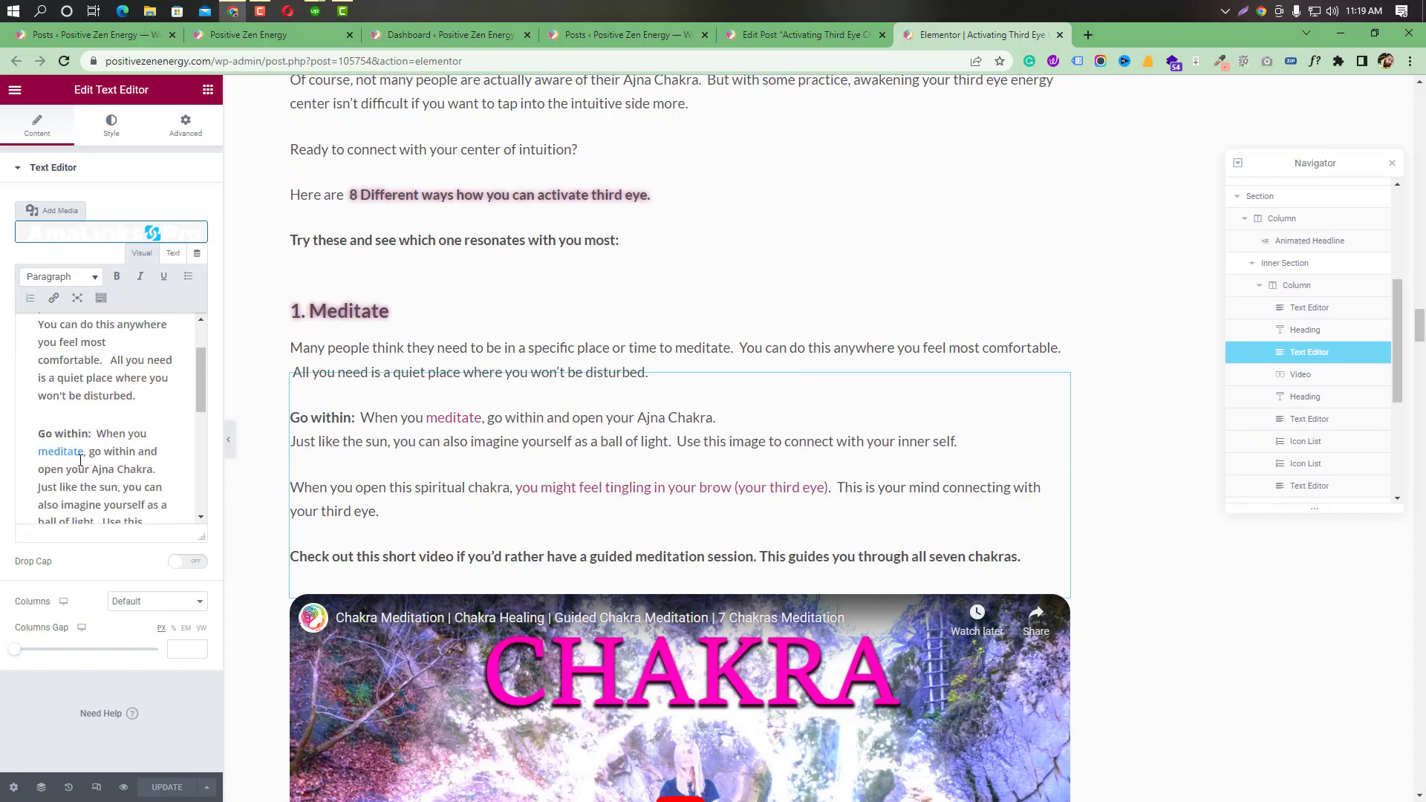
pyautogui.click(77, 453)
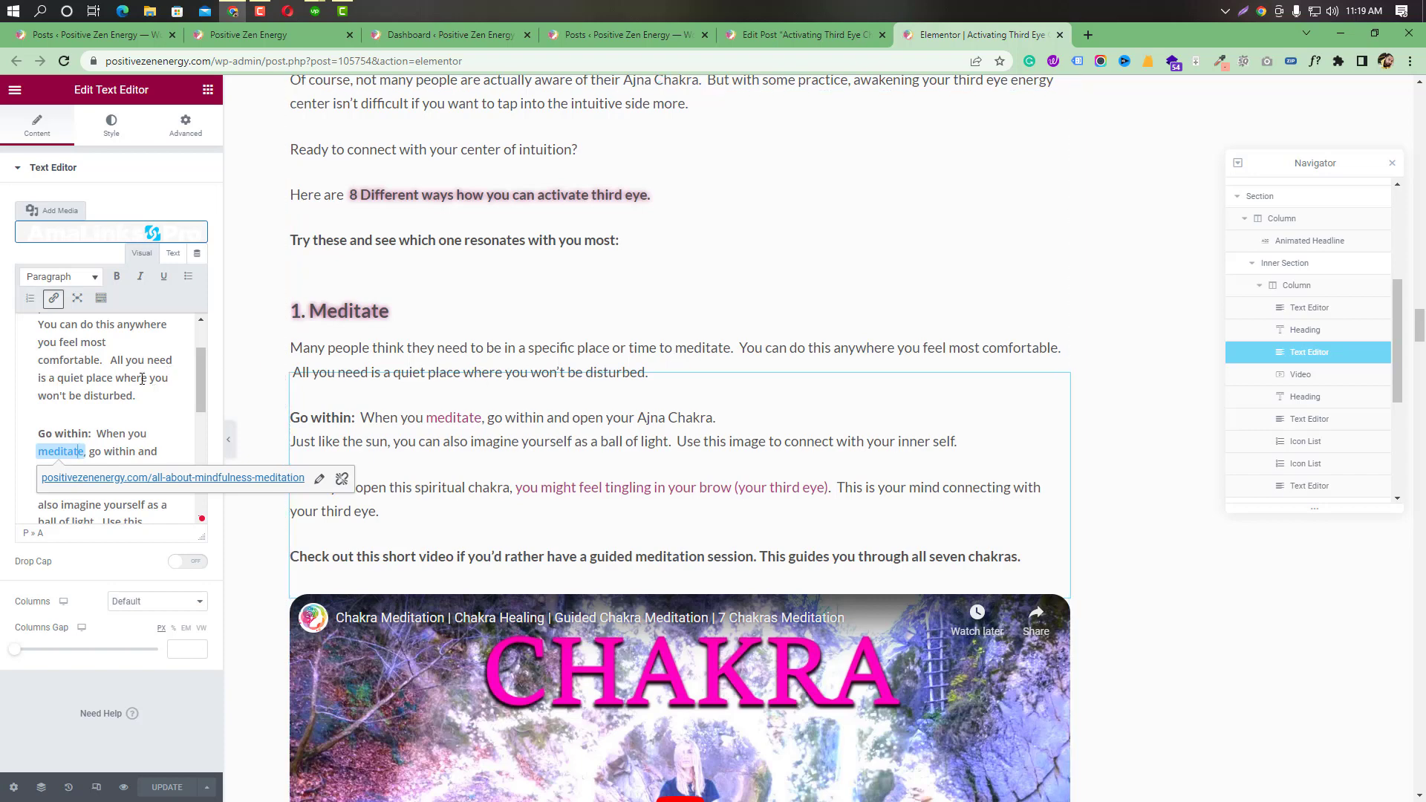
pyautogui.click(639, 448)
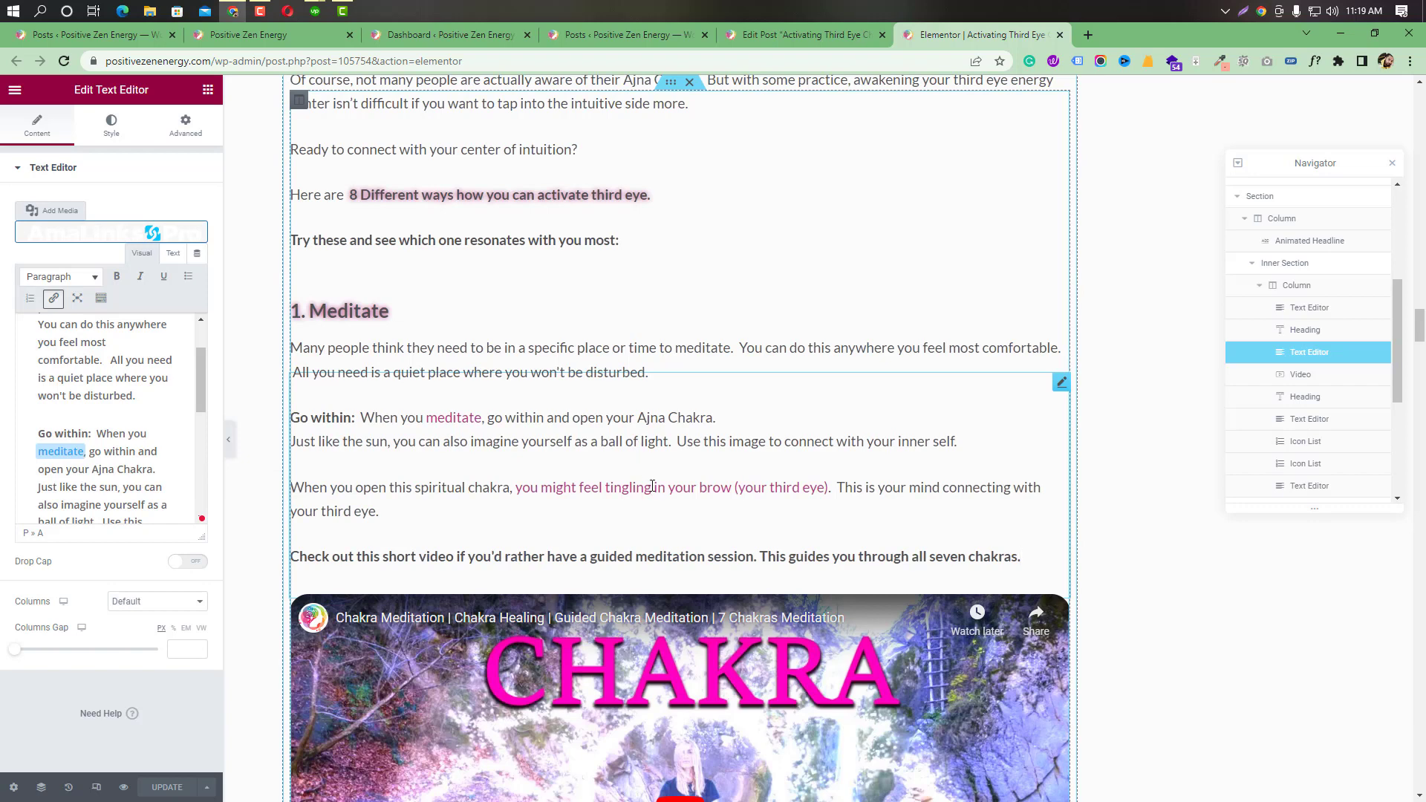
# Inspect the destination of the link on "you might feel tingling in your brow (your third eye)" in the same text block.
pyautogui.scroll(1, 597, 501)
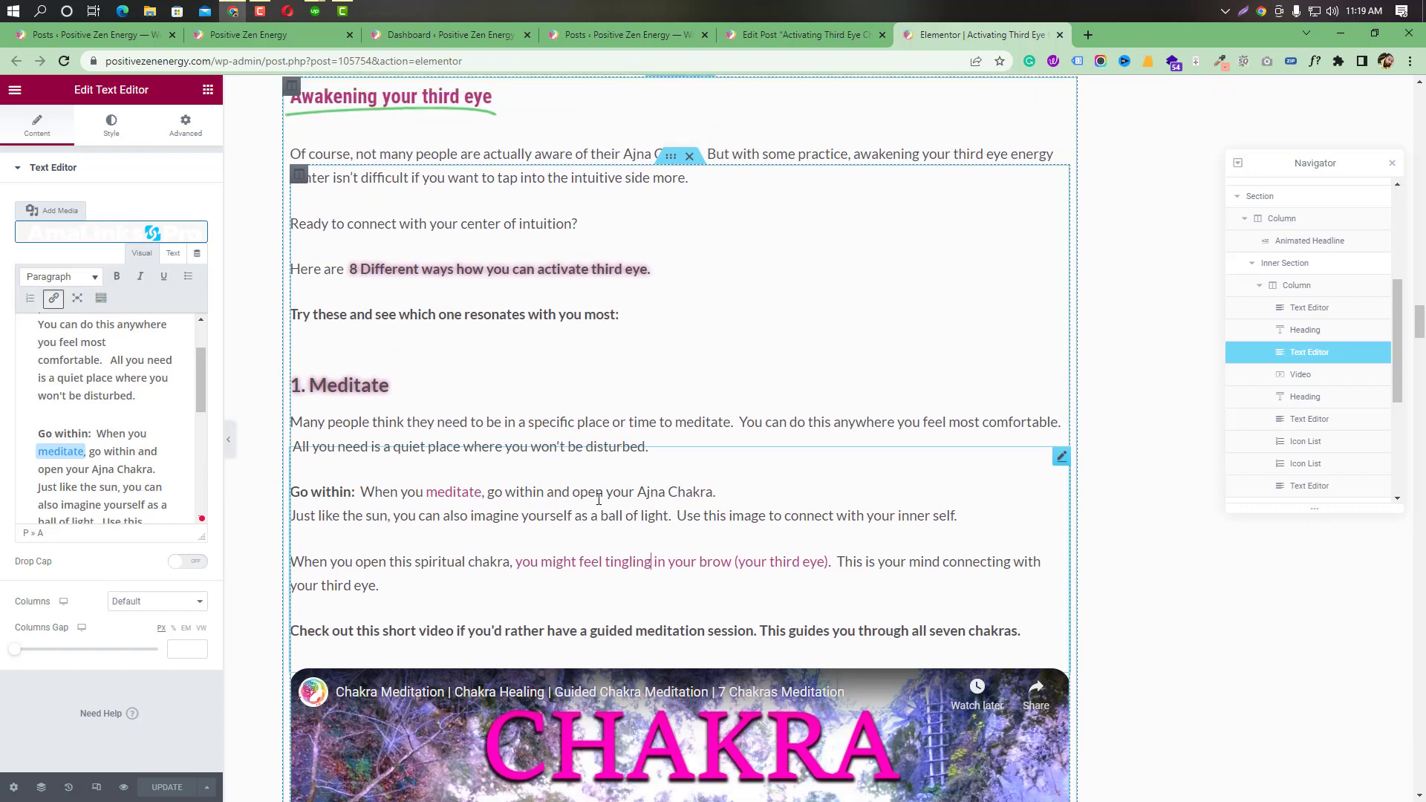
pyautogui.scroll(-2, 528, 535)
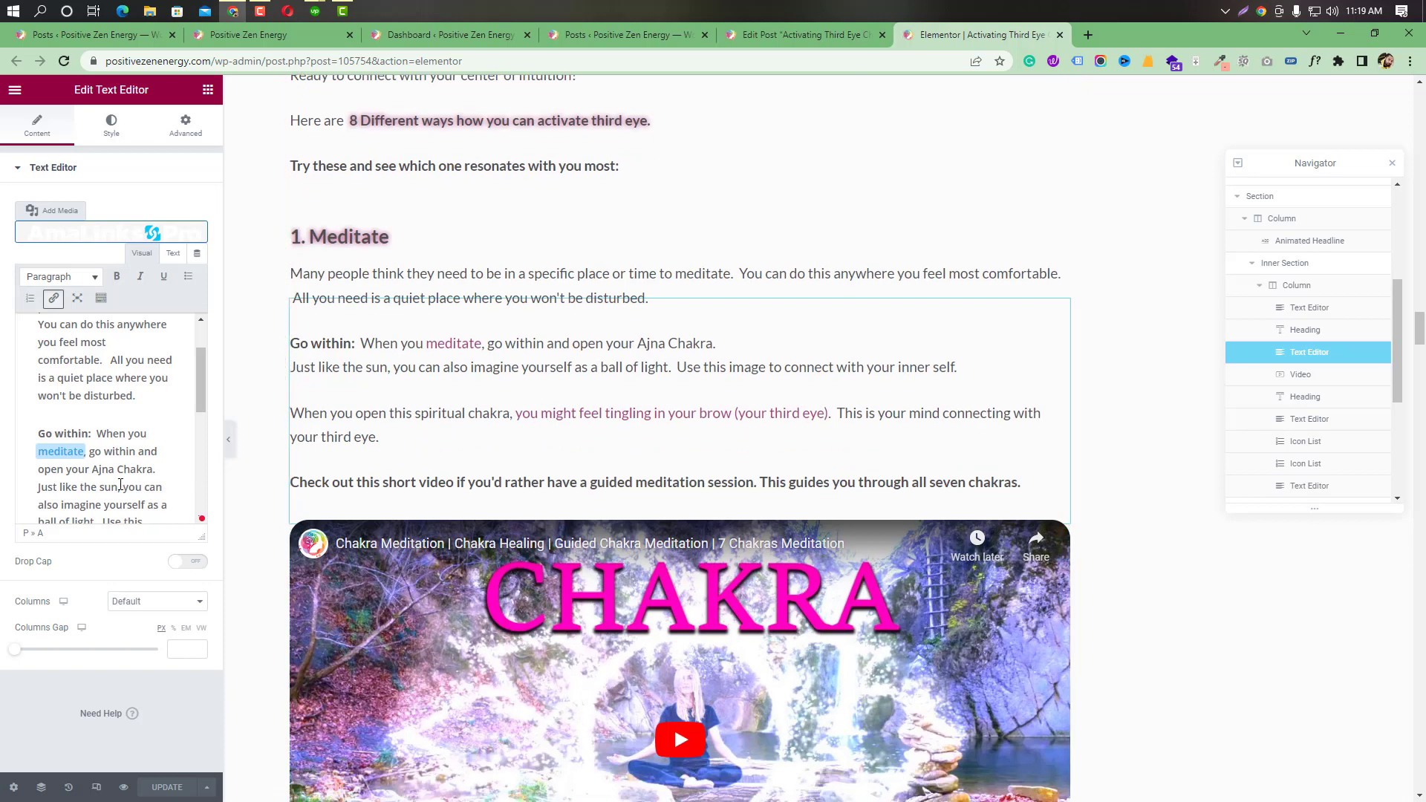
pyautogui.scroll(-3, 120, 484)
pyautogui.scroll(1, 121, 475)
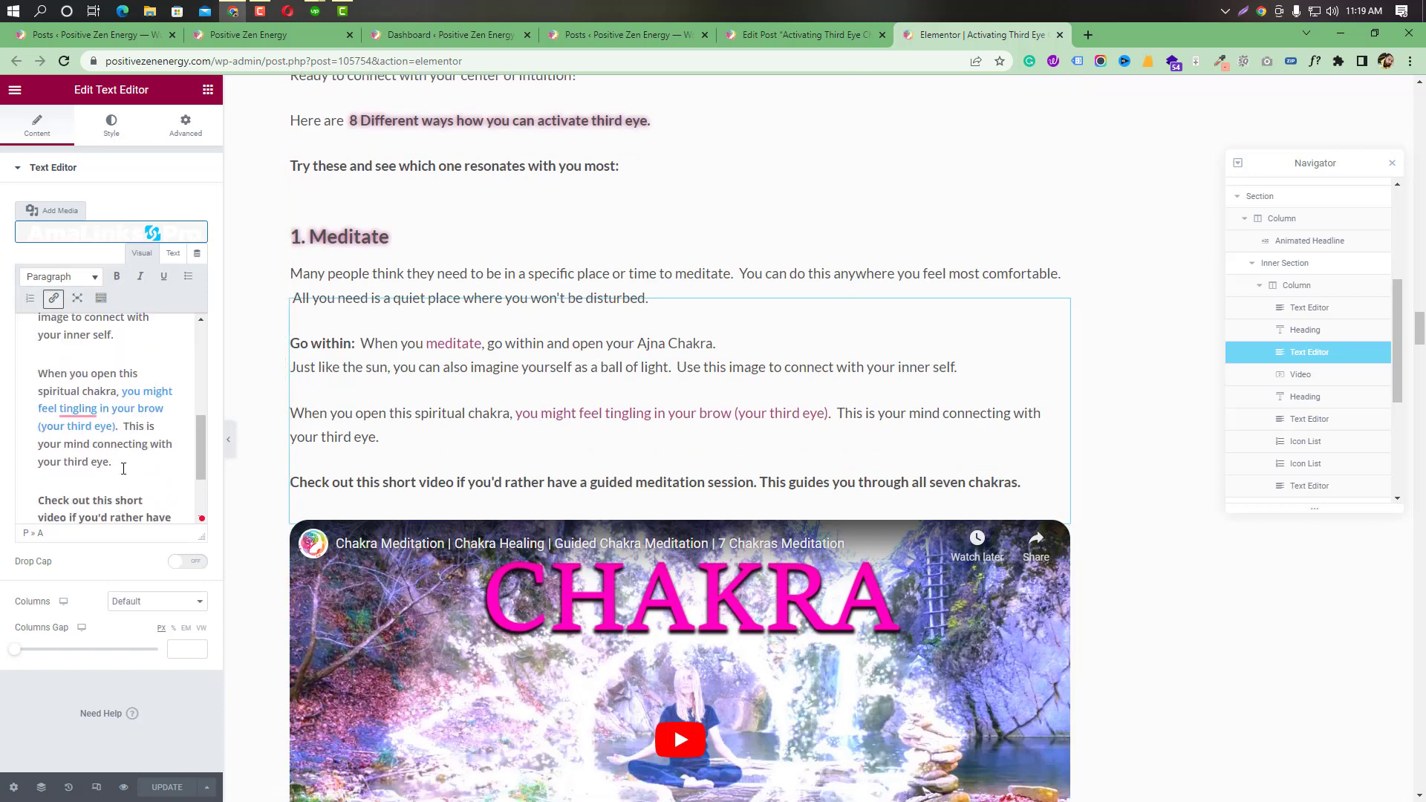
pyautogui.click(142, 409)
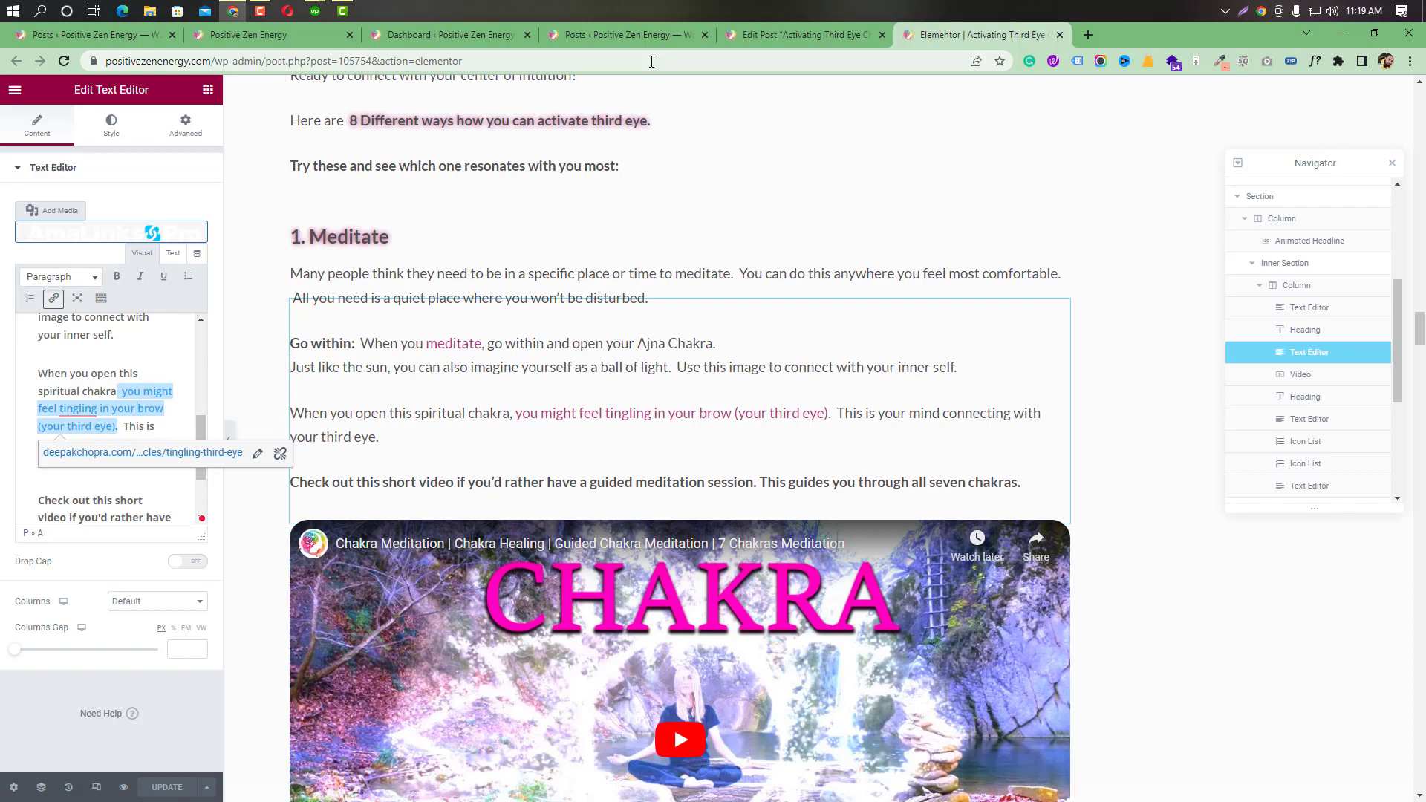
# Return to the WordPress post editor and review the focus keyphrase checks, including the one for image alt attributes.
pyautogui.click(626, 38)
pyautogui.click(751, 36)
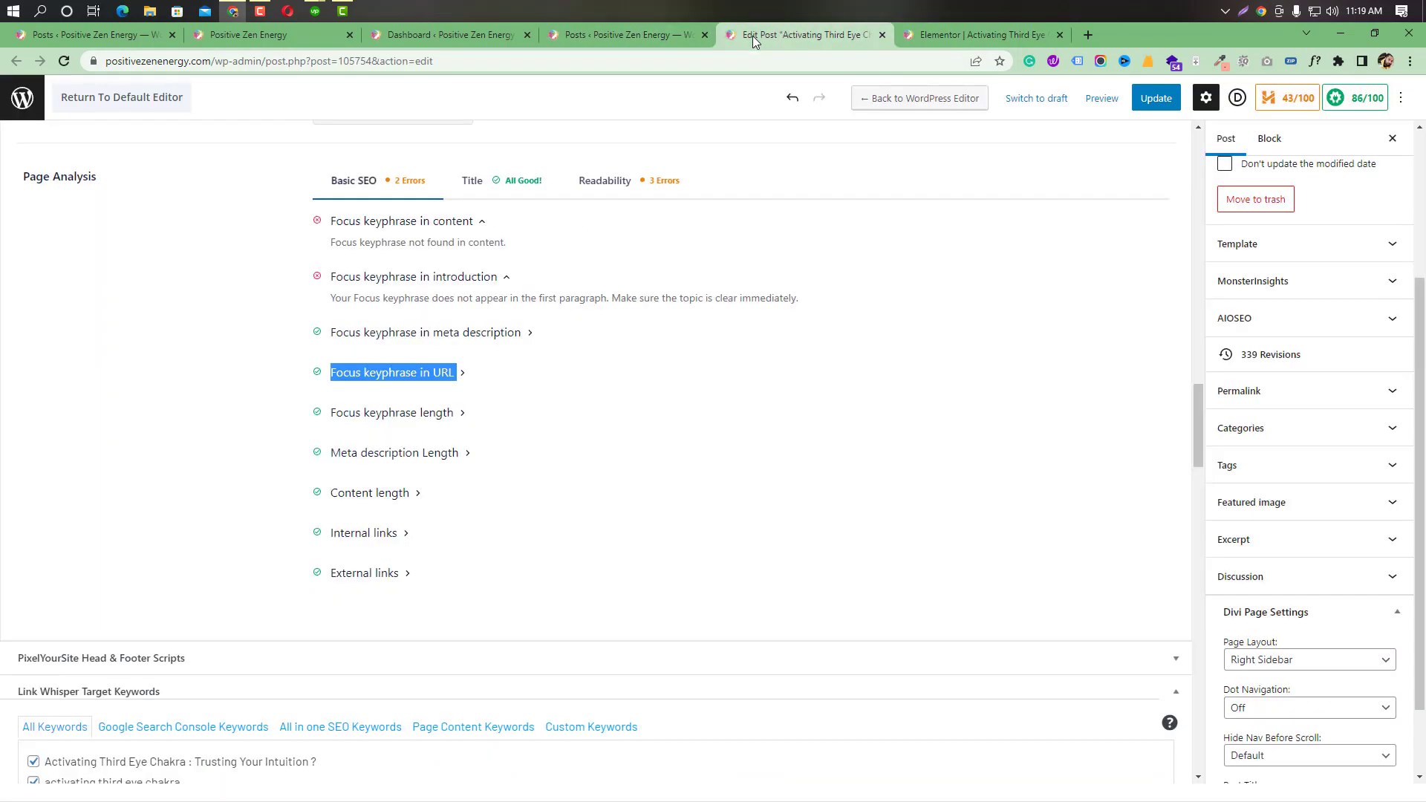
pyautogui.scroll(-1, 638, 403)
pyautogui.scroll(11, 639, 403)
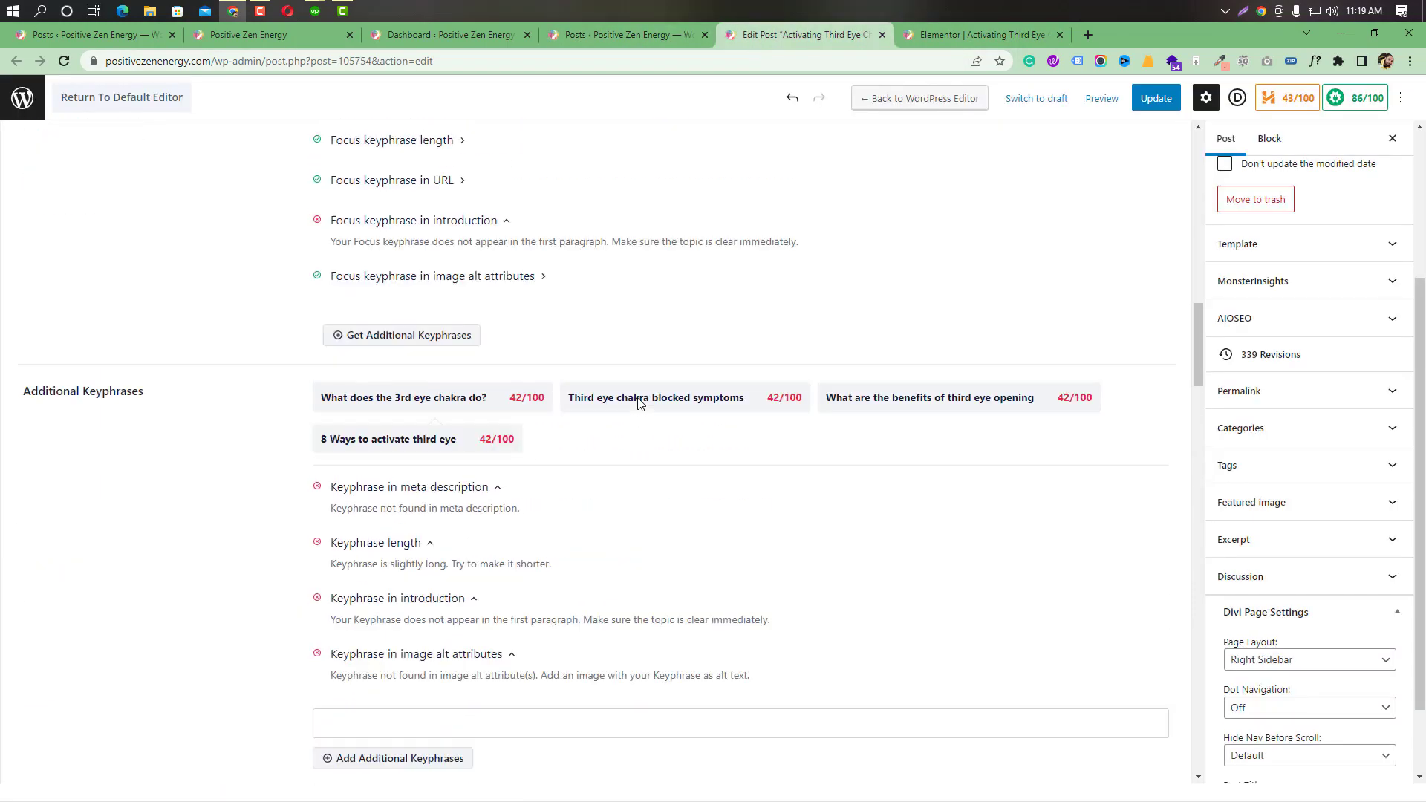
pyautogui.scroll(1, 551, 382)
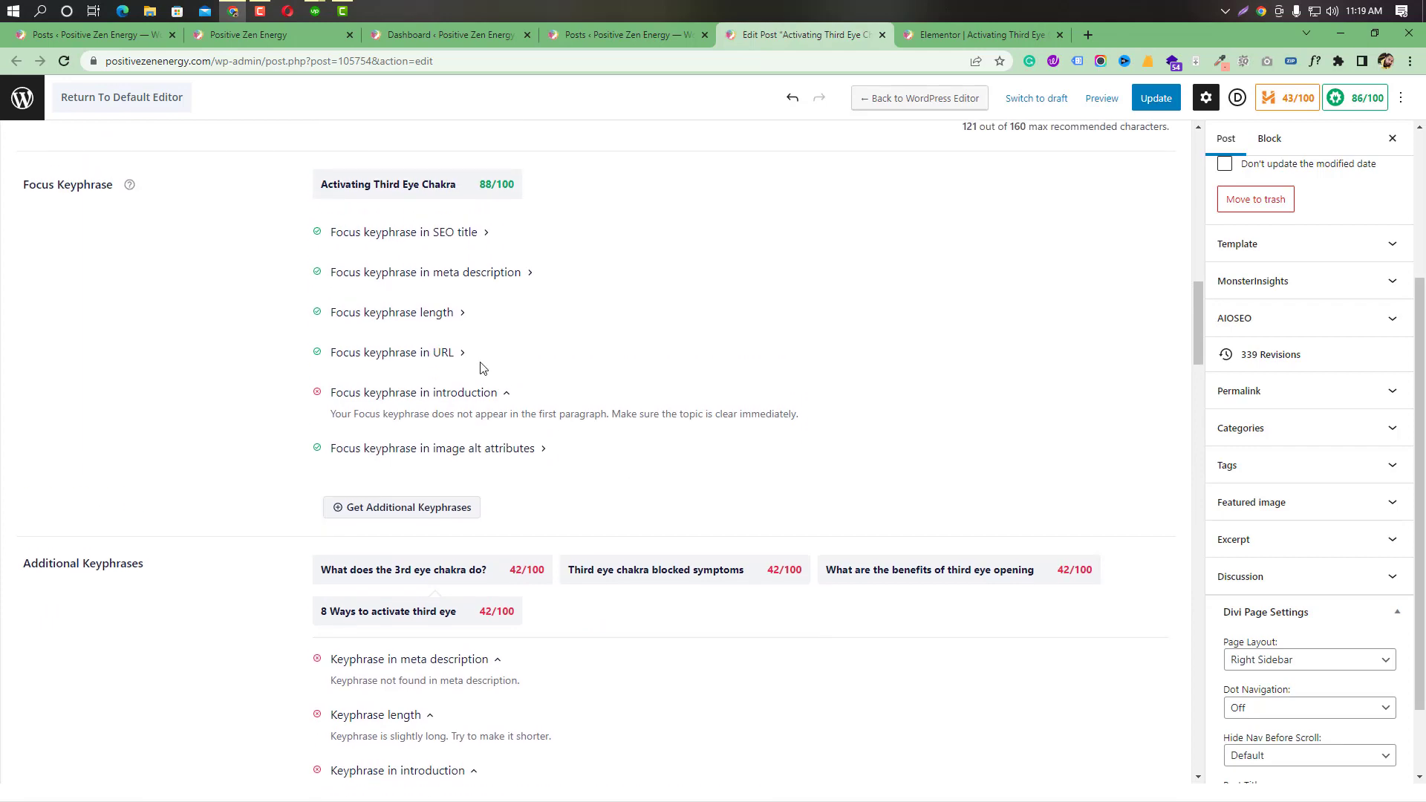
pyautogui.scroll(8, 482, 367)
pyautogui.scroll(-7, 484, 365)
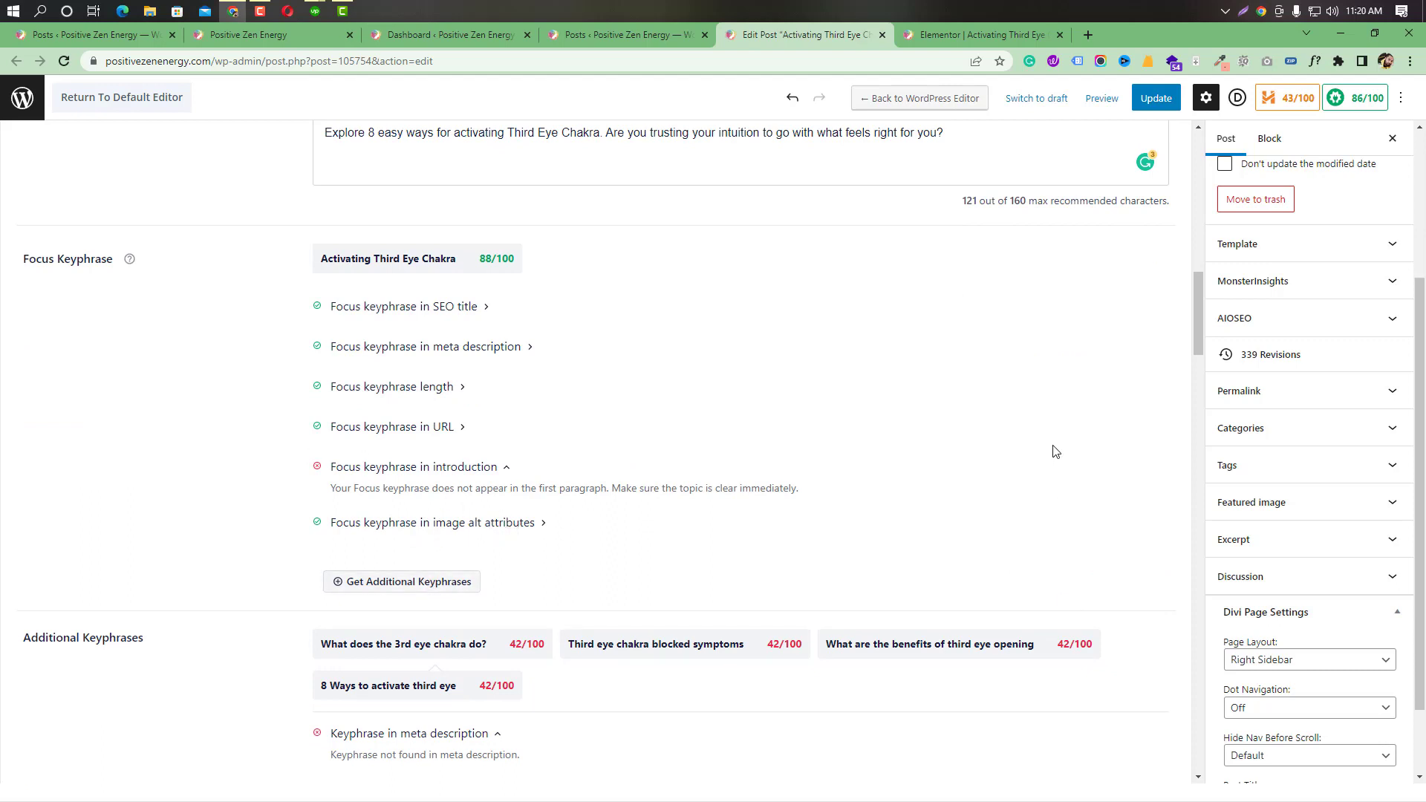
# In Elementor, open the image of the woman meditating among ferns in the media library, highlight its alt text and reinsert the image.
pyautogui.click(924, 36)
pyautogui.scroll(15, 820, 594)
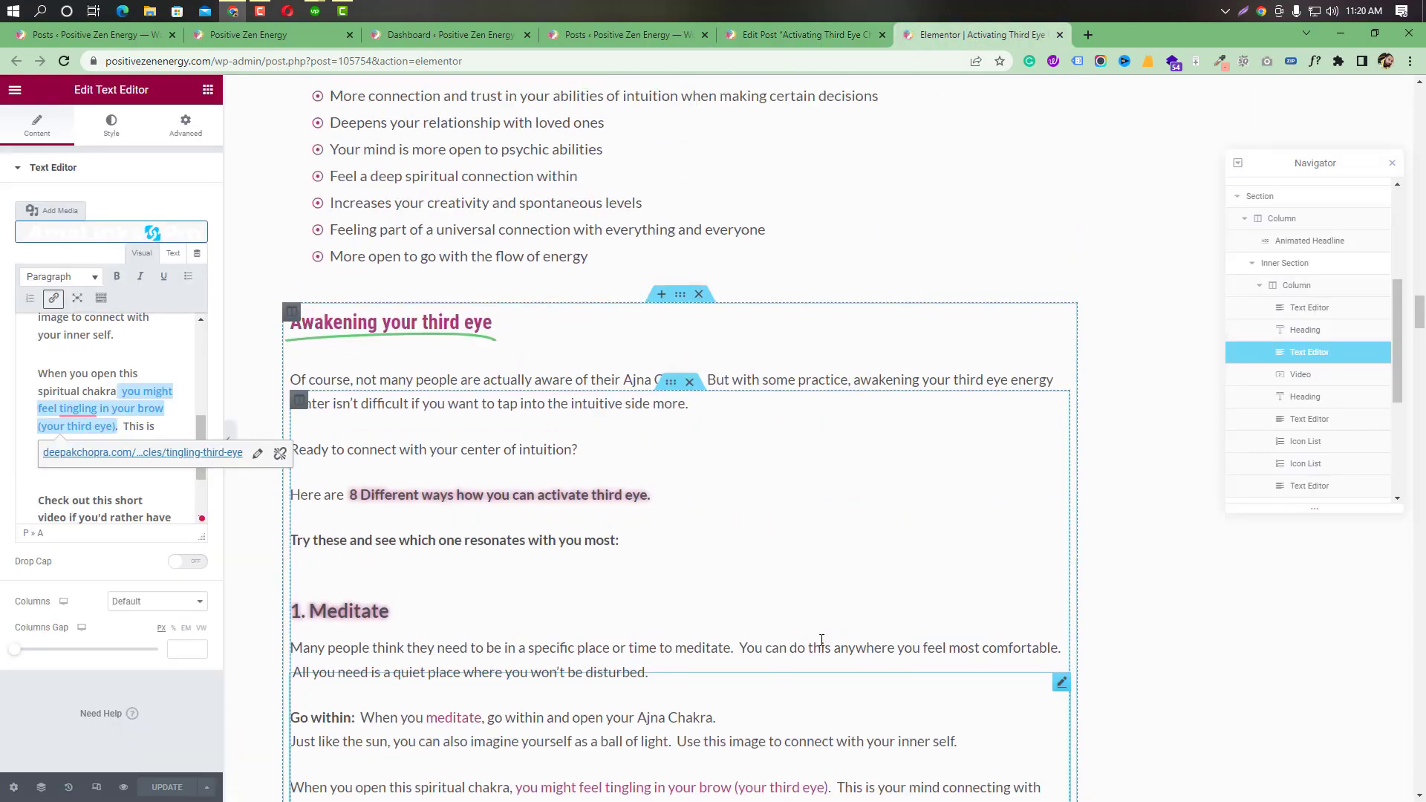
pyautogui.scroll(10, 819, 646)
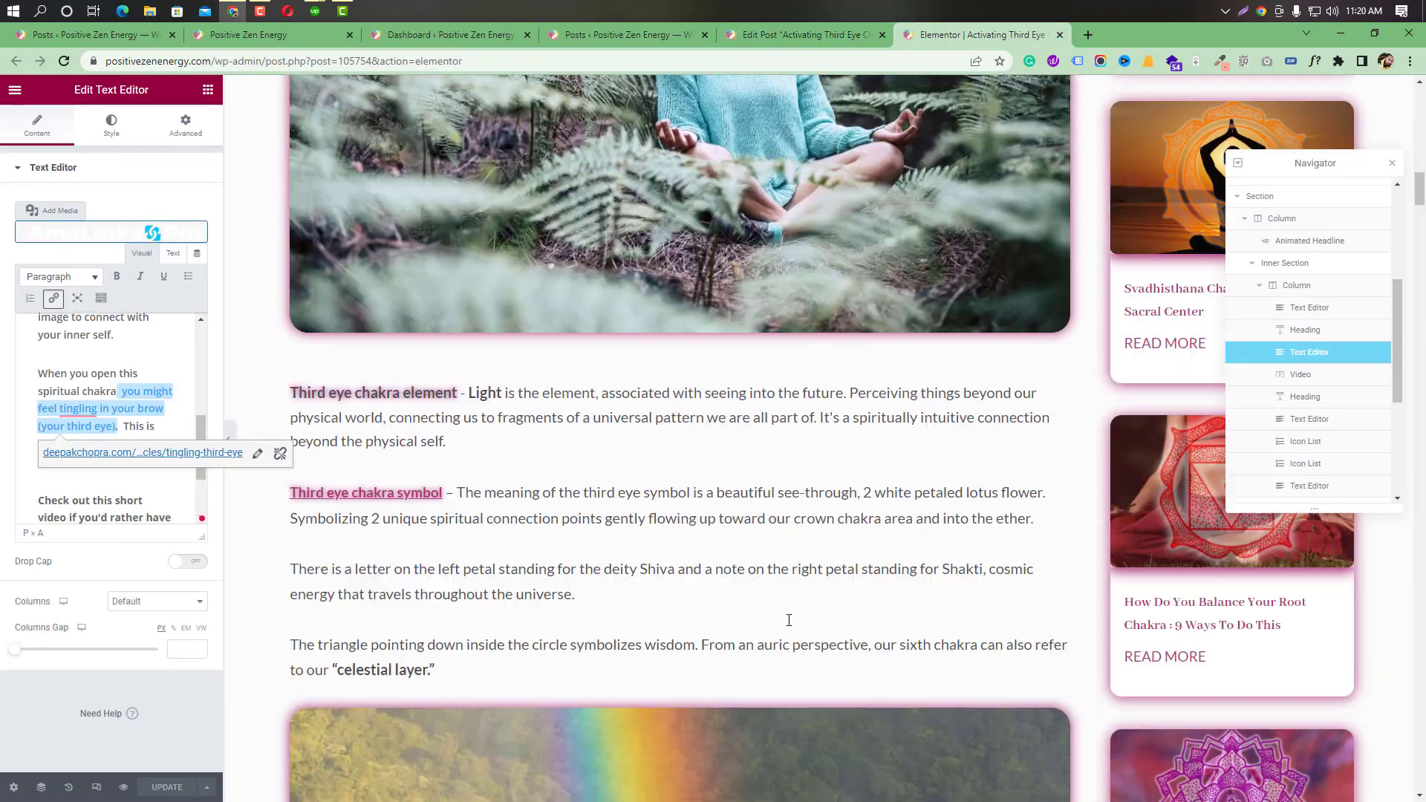
pyautogui.scroll(-3, 679, 568)
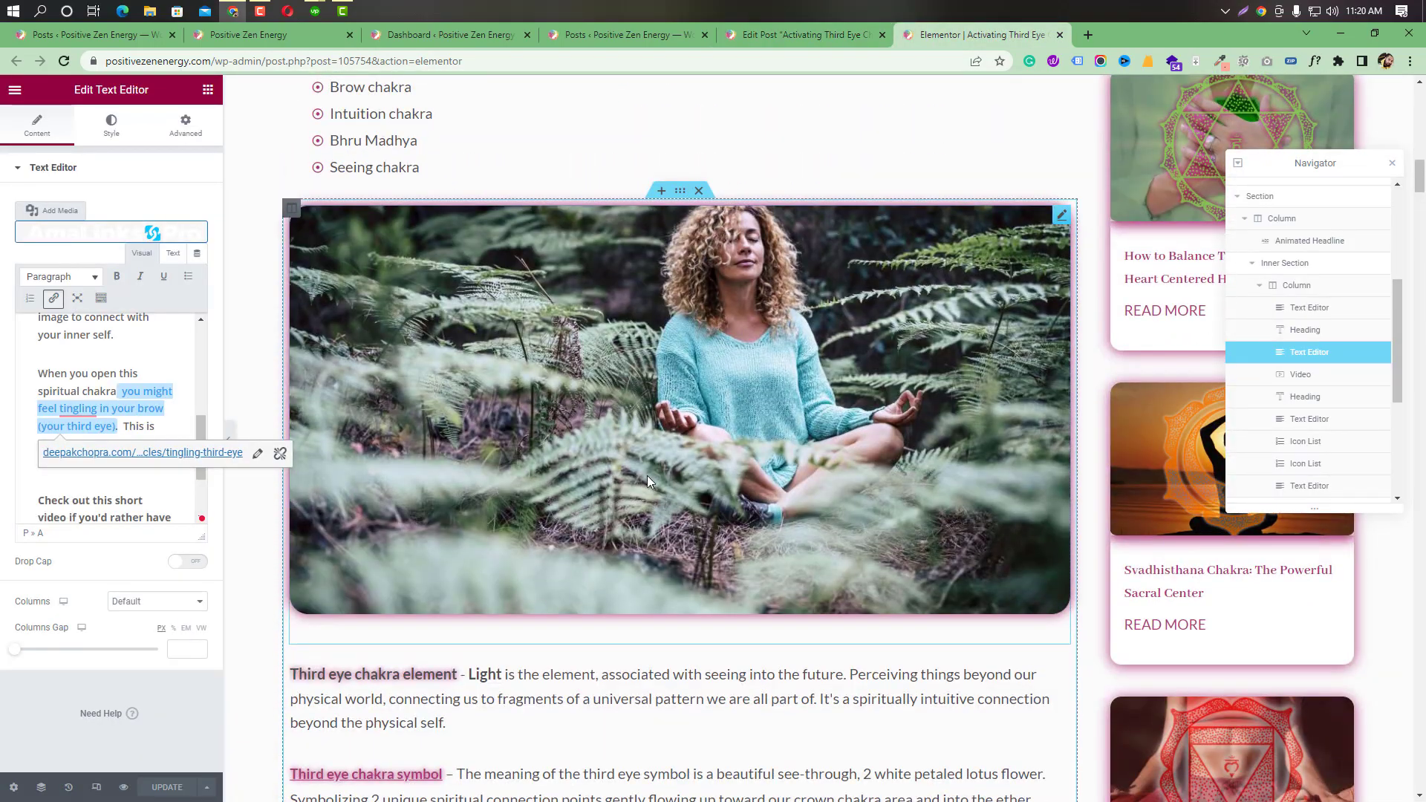
pyautogui.click(635, 461)
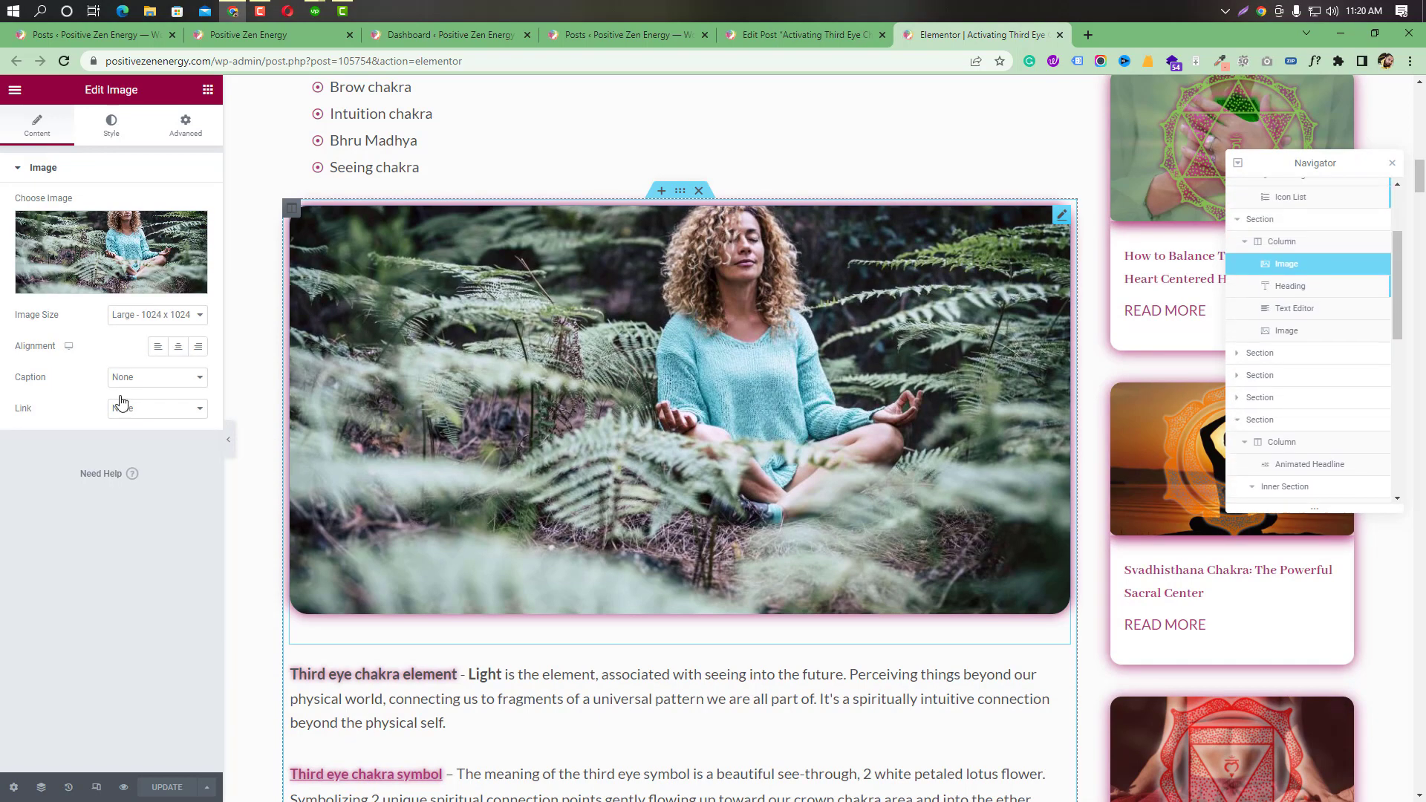
pyautogui.click(81, 287)
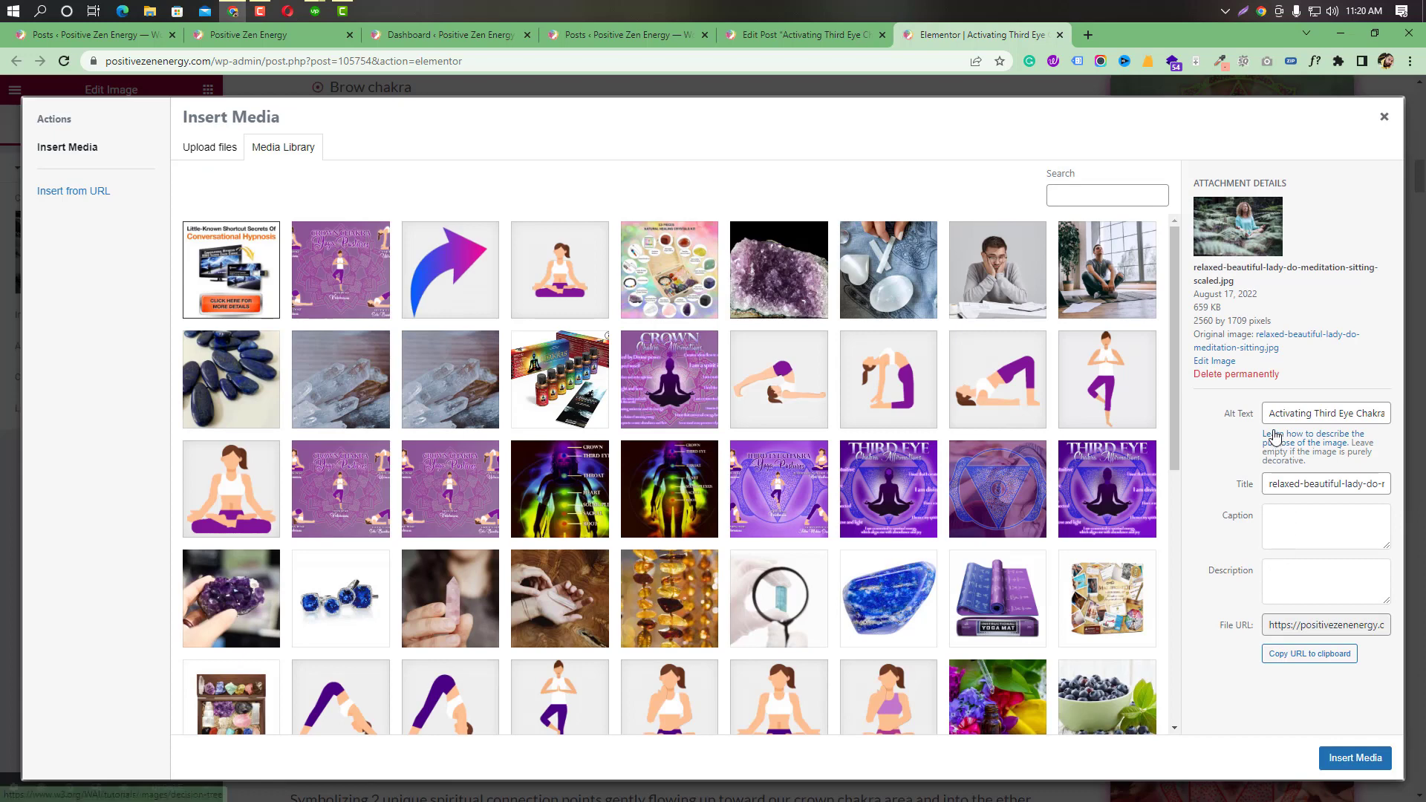
pyautogui.moveTo(1270, 413); pyautogui.dragTo(1393, 416)
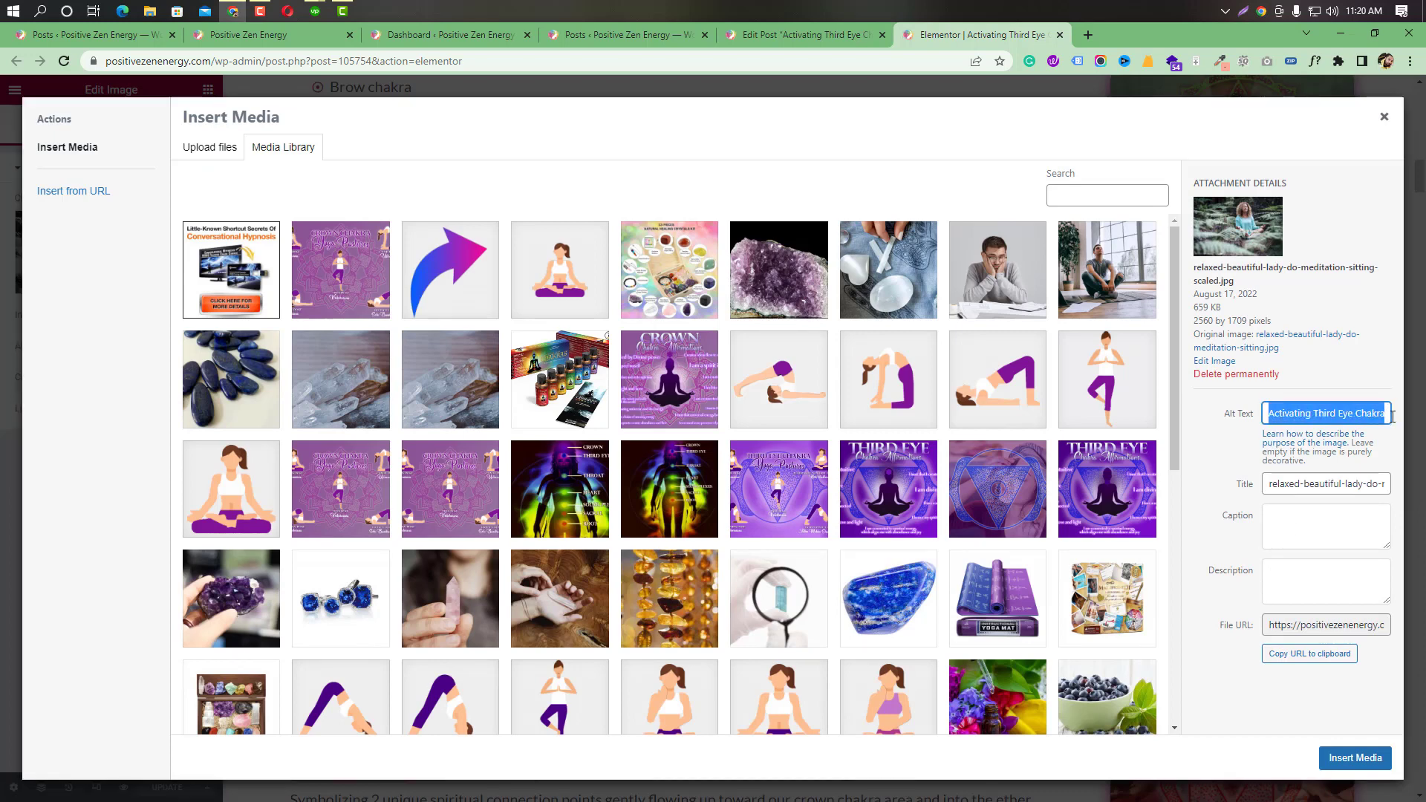
pyautogui.click(1355, 759)
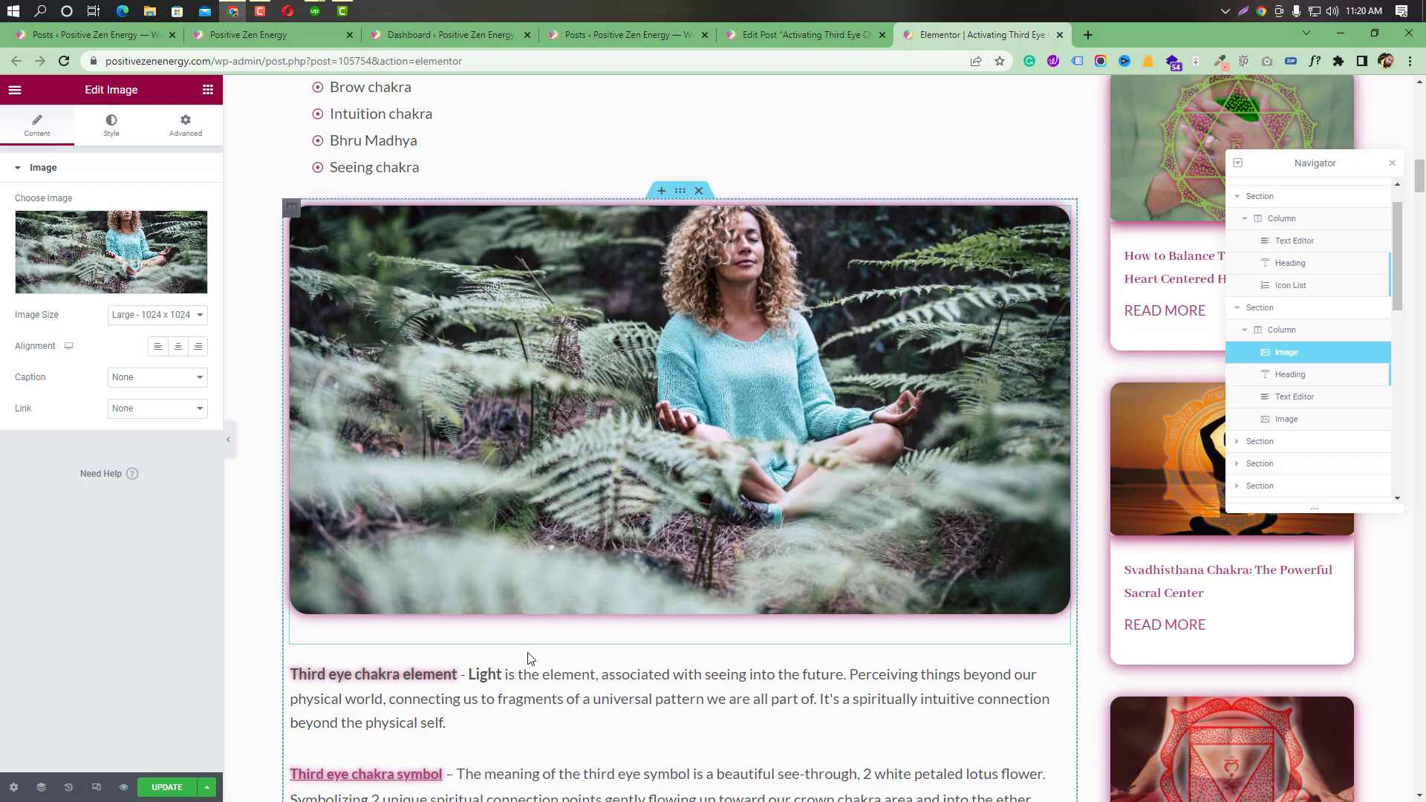
# Update the post in Elementor and return to the WordPress posts list at the "Activating Third Eye Chakra" entry.
pyautogui.click(175, 788)
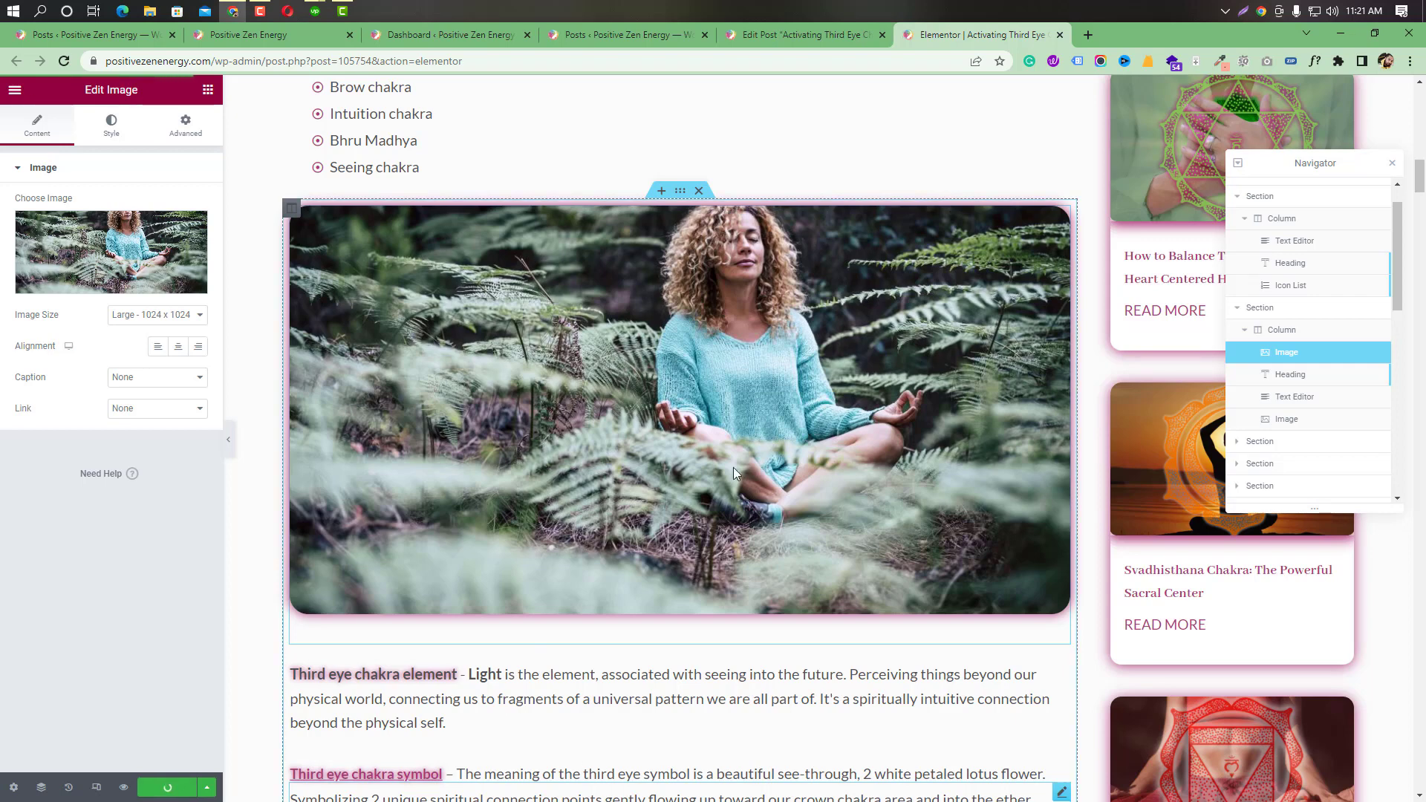
pyautogui.click(604, 29)
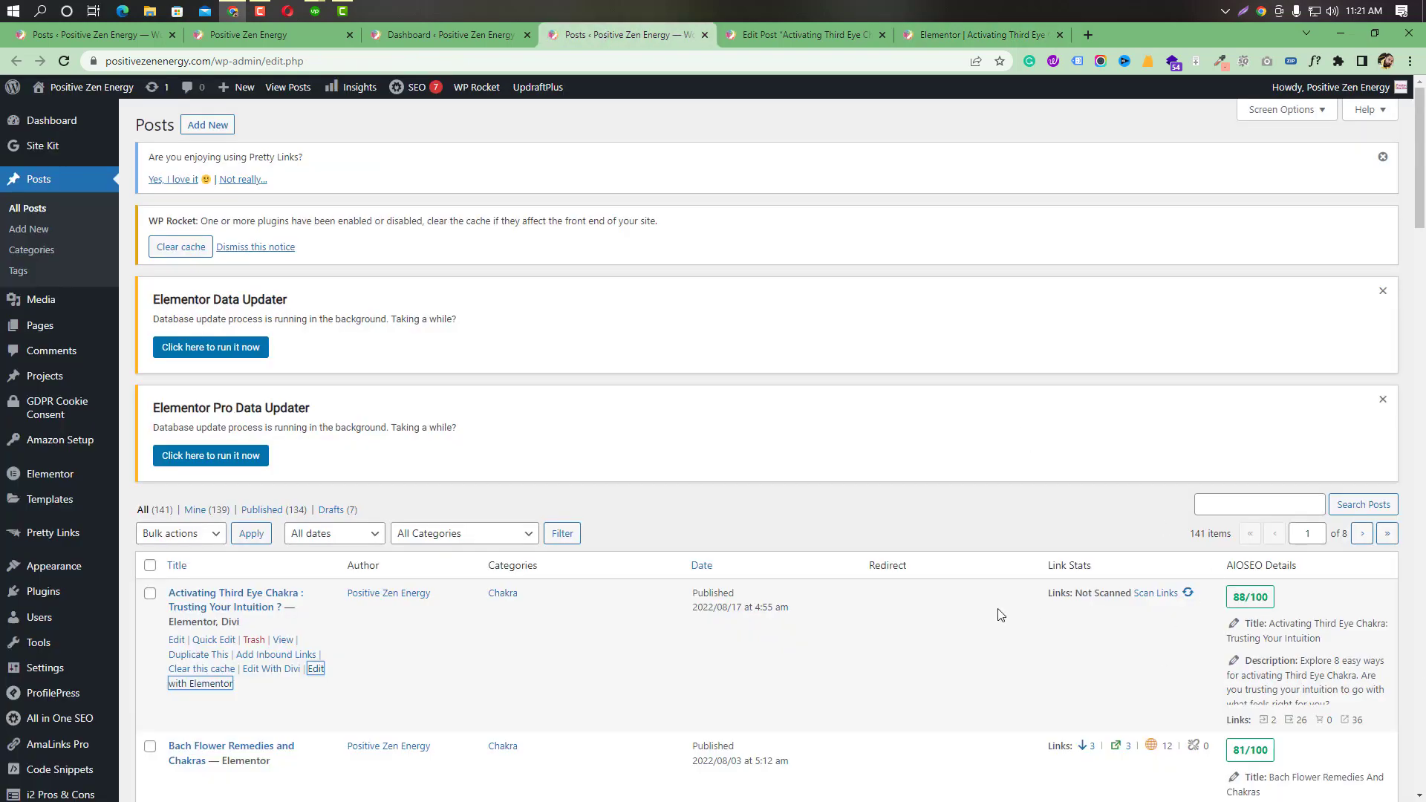
pyautogui.scroll(-3, 1000, 614)
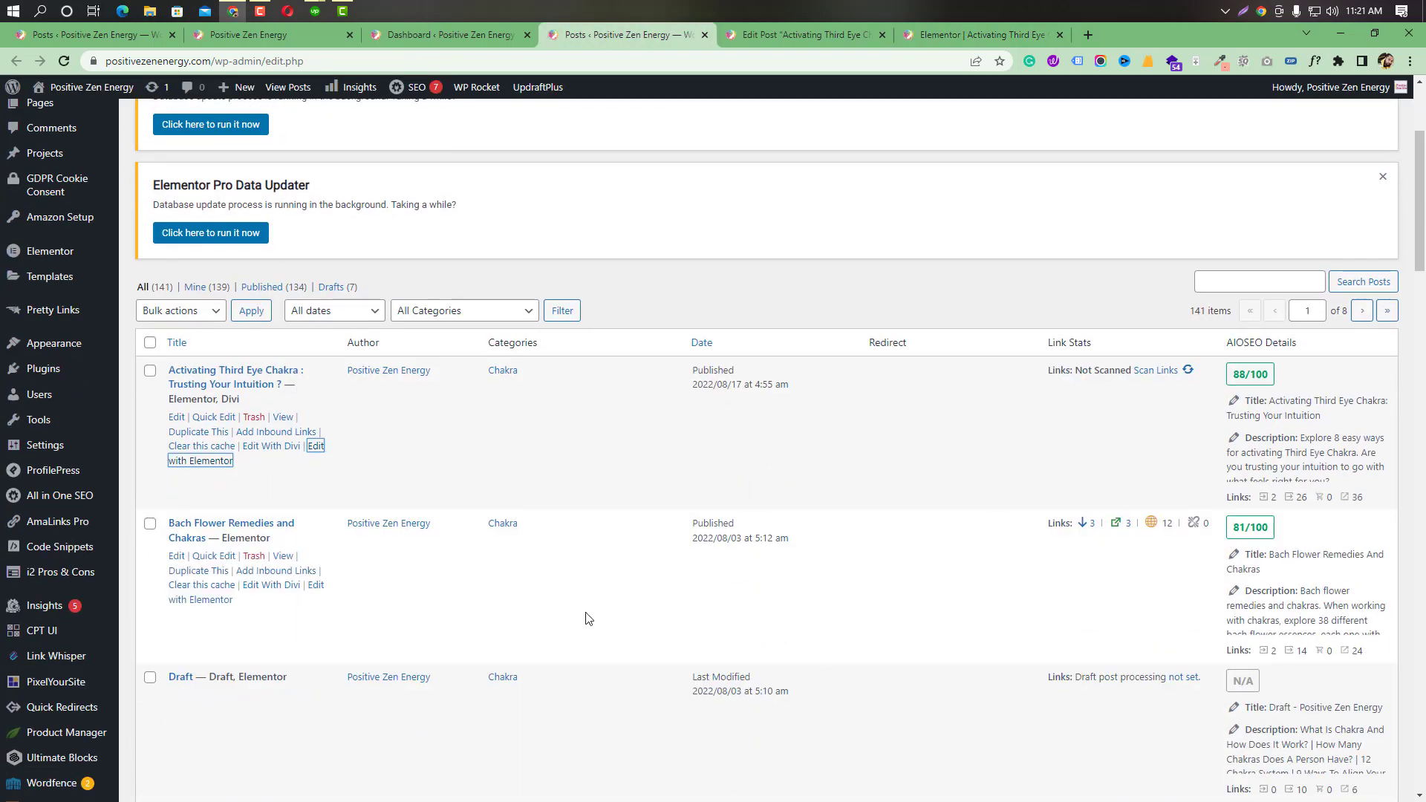
# Capture the posts table with the screenshot tool, mark the first post's title and action links in red pen, and discard the capture.
pyautogui.press('Print')
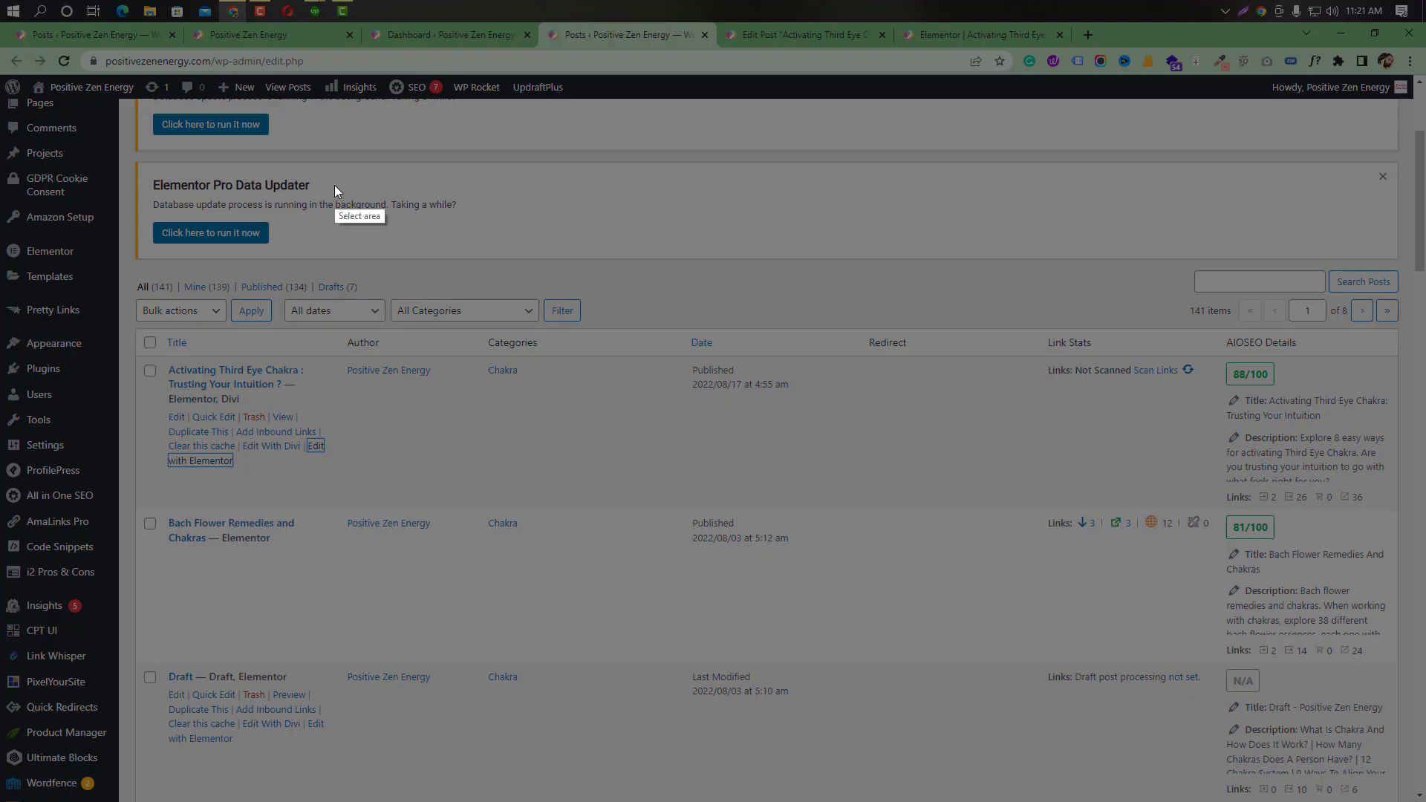
pyautogui.moveTo(134, 328); pyautogui.dragTo(1425, 800)
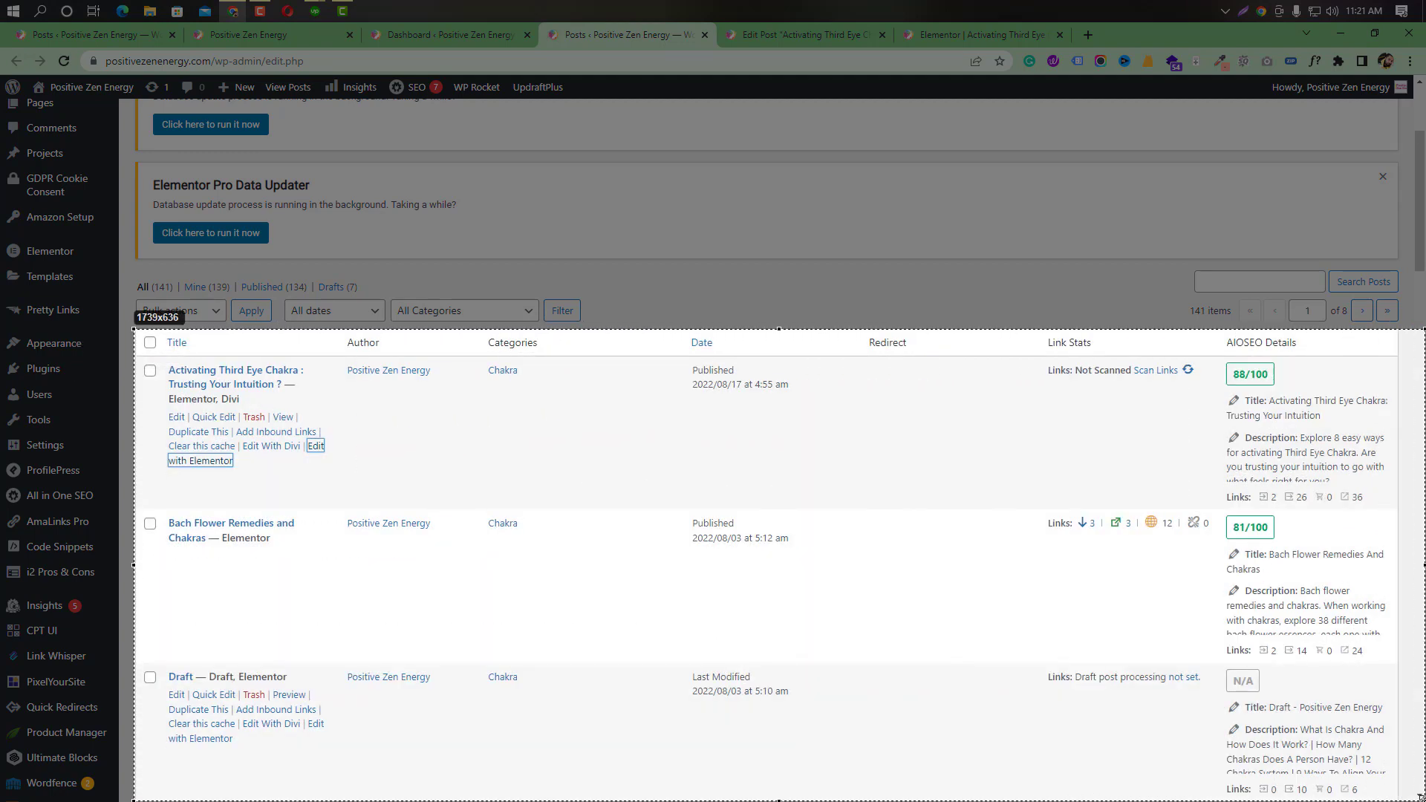
pyautogui.click(119, 665)
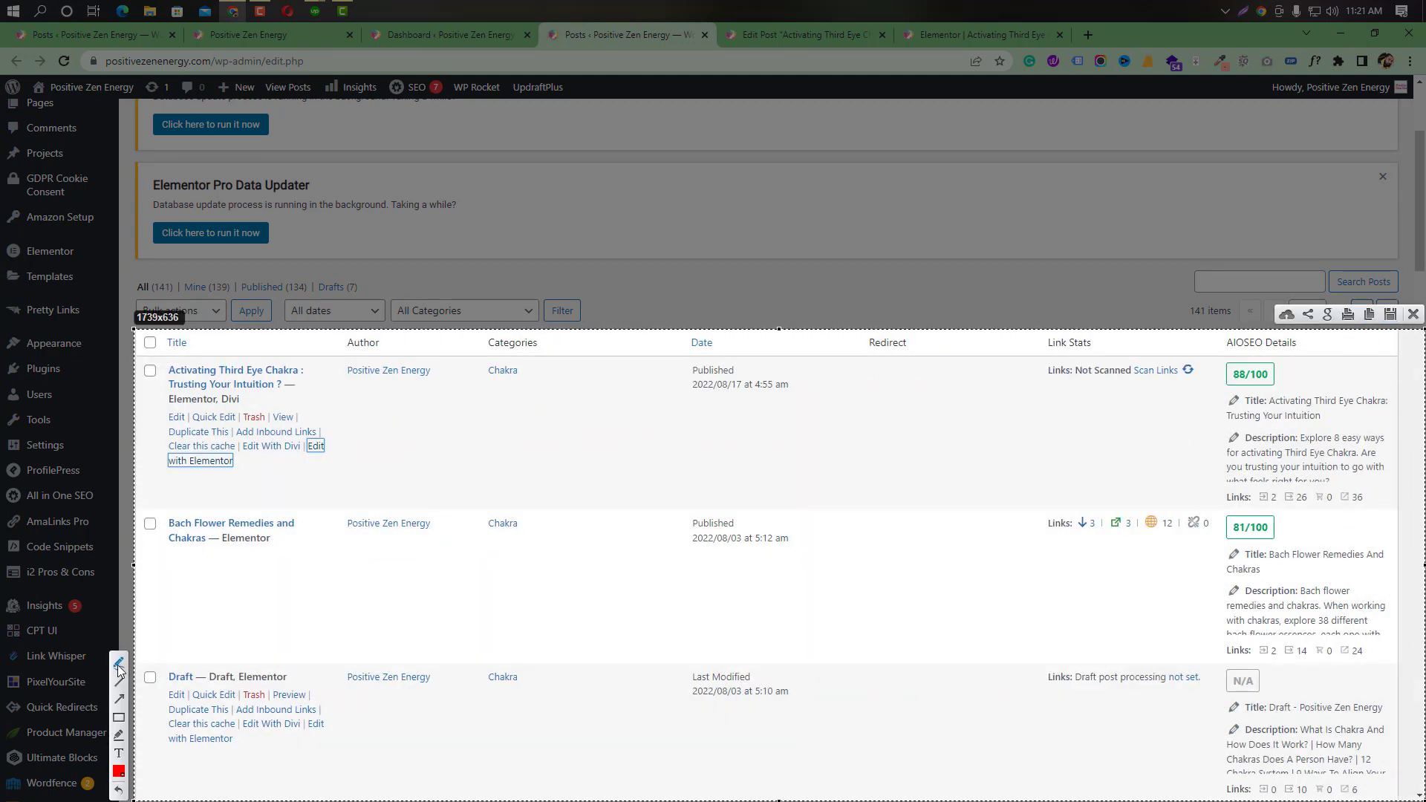
pyautogui.moveTo(165, 379)
pyautogui.mouseDown()
pyautogui.moveTo(191, 367)
pyautogui.moveTo(201, 406)
pyautogui.moveTo(263, 400)
pyautogui.mouseUp()
pyautogui.moveTo(157, 406)
pyautogui.mouseDown()
pyautogui.moveTo(182, 399)
pyautogui.moveTo(171, 425)
pyautogui.moveTo(292, 420)
pyautogui.moveTo(276, 438)
pyautogui.moveTo(334, 419)
pyautogui.moveTo(352, 429)
pyautogui.mouseUp()
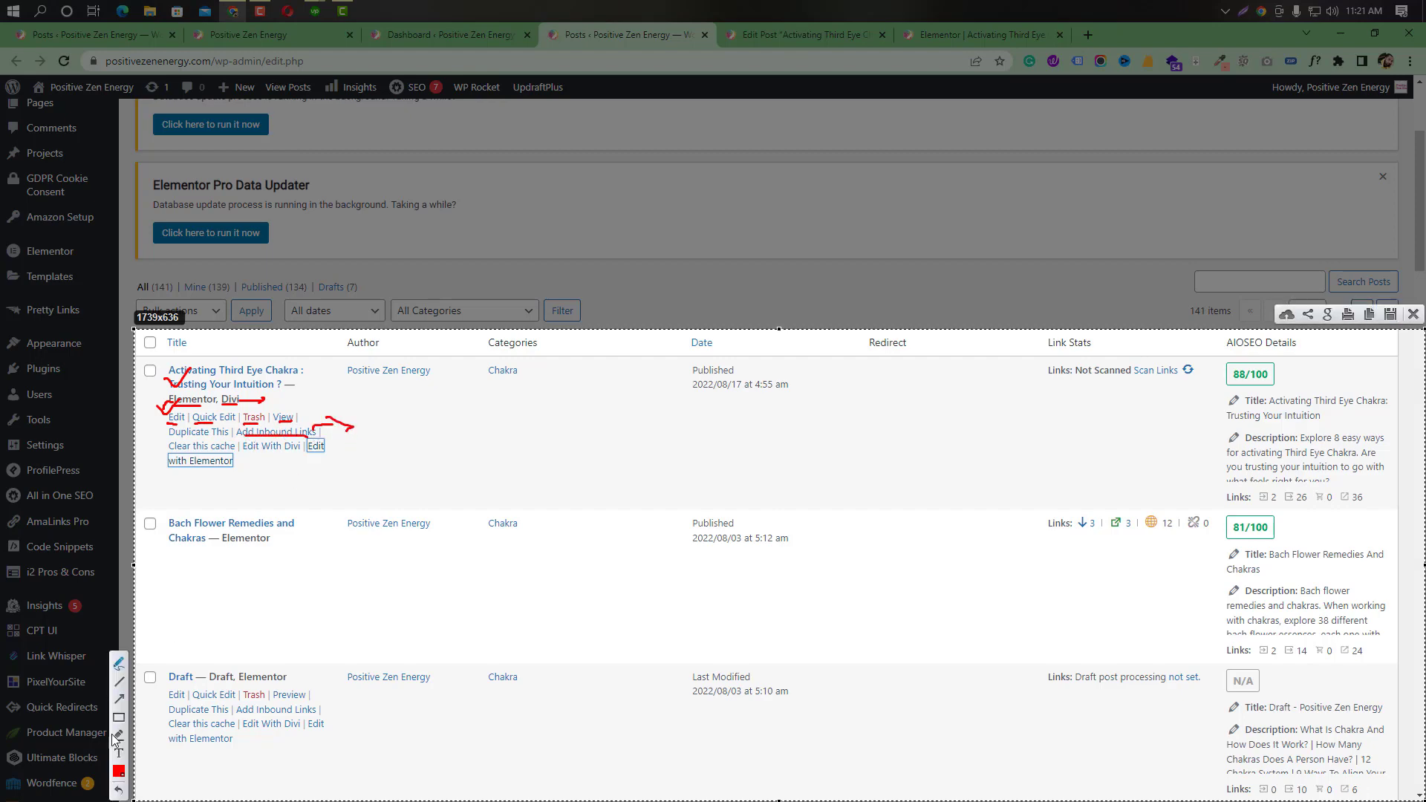
pyautogui.click(1412, 314)
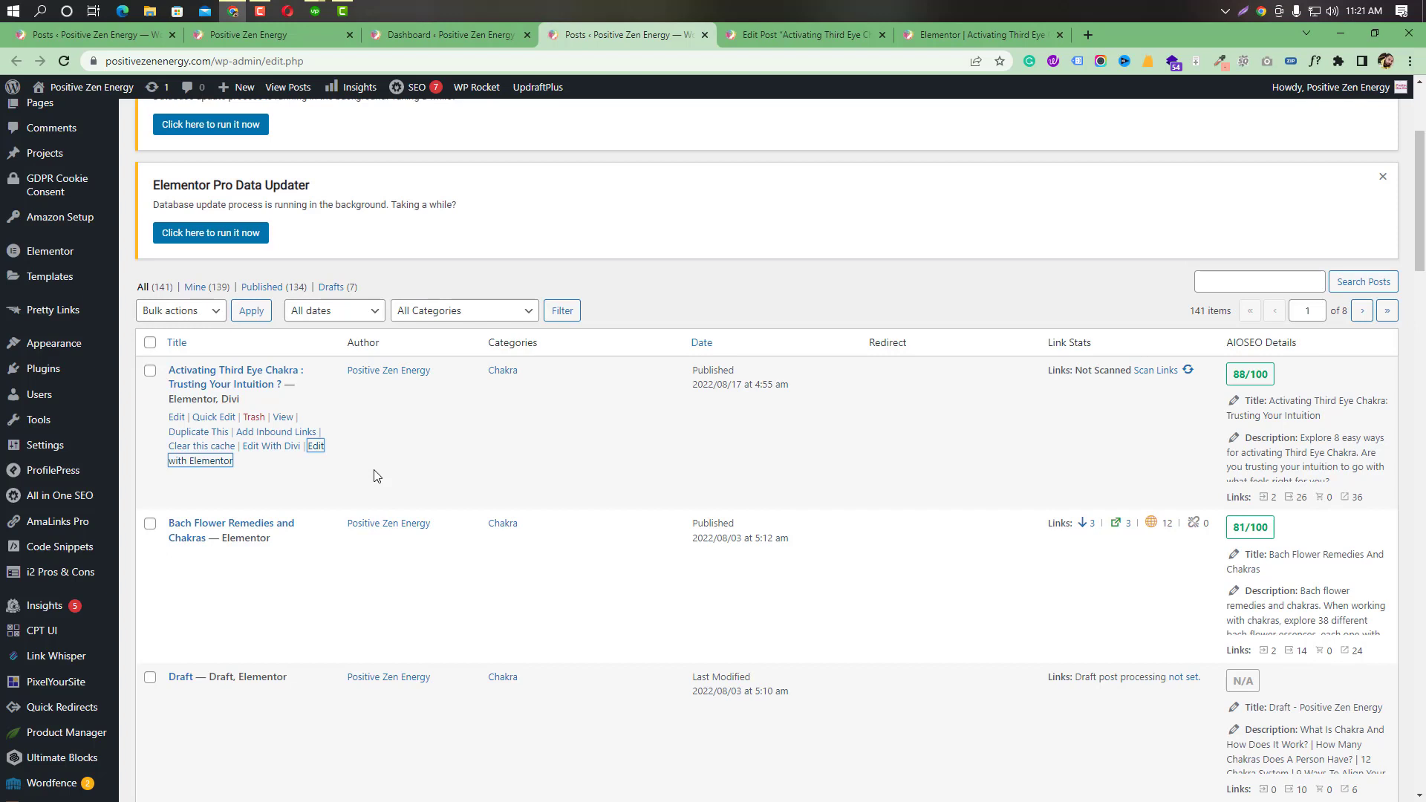
# Open the Add Inbound Links page for the "Activating Third Eye Chakra" post in a new browser tab and view its linking suggestions.
pyautogui.rightClick(284, 432)
pyautogui.click(313, 443)
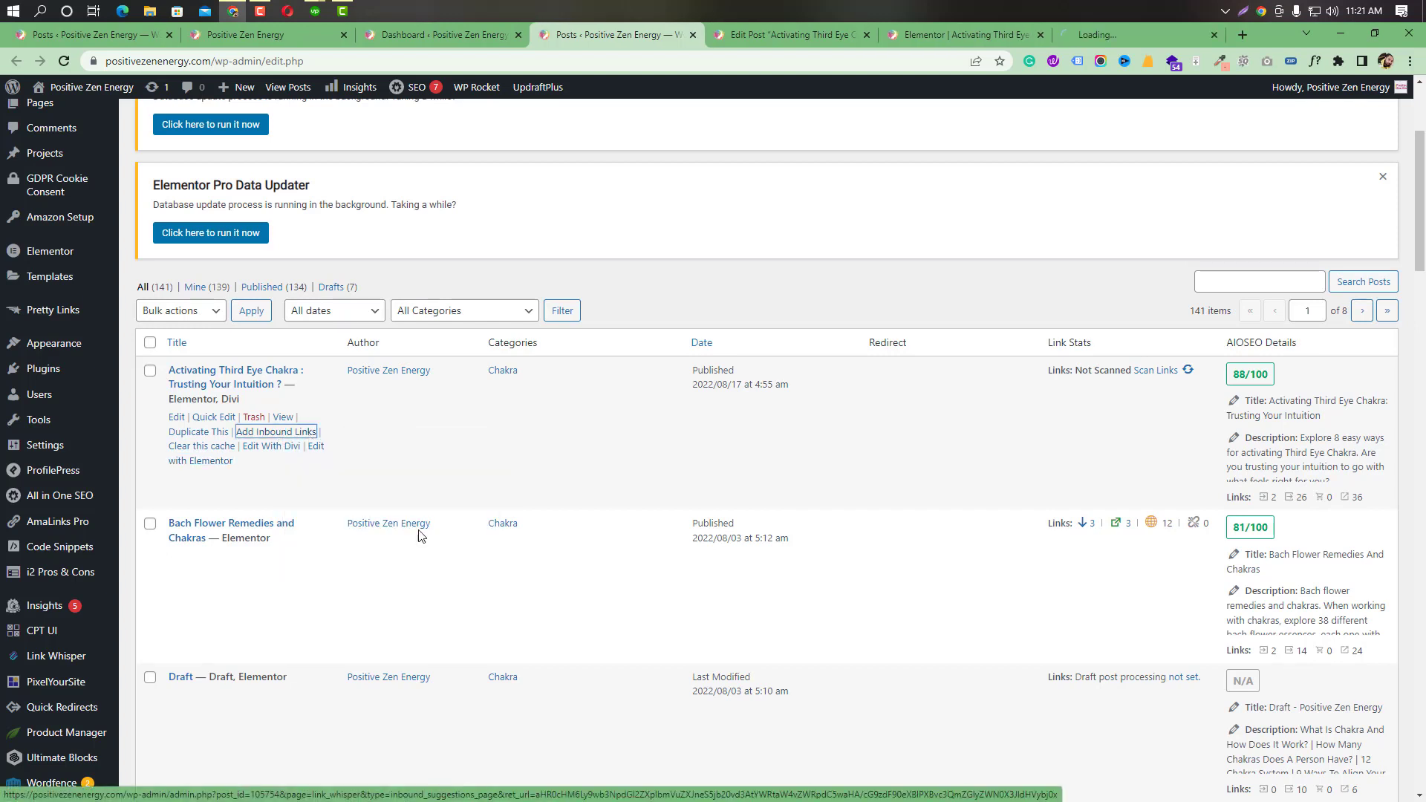
pyautogui.click(1133, 34)
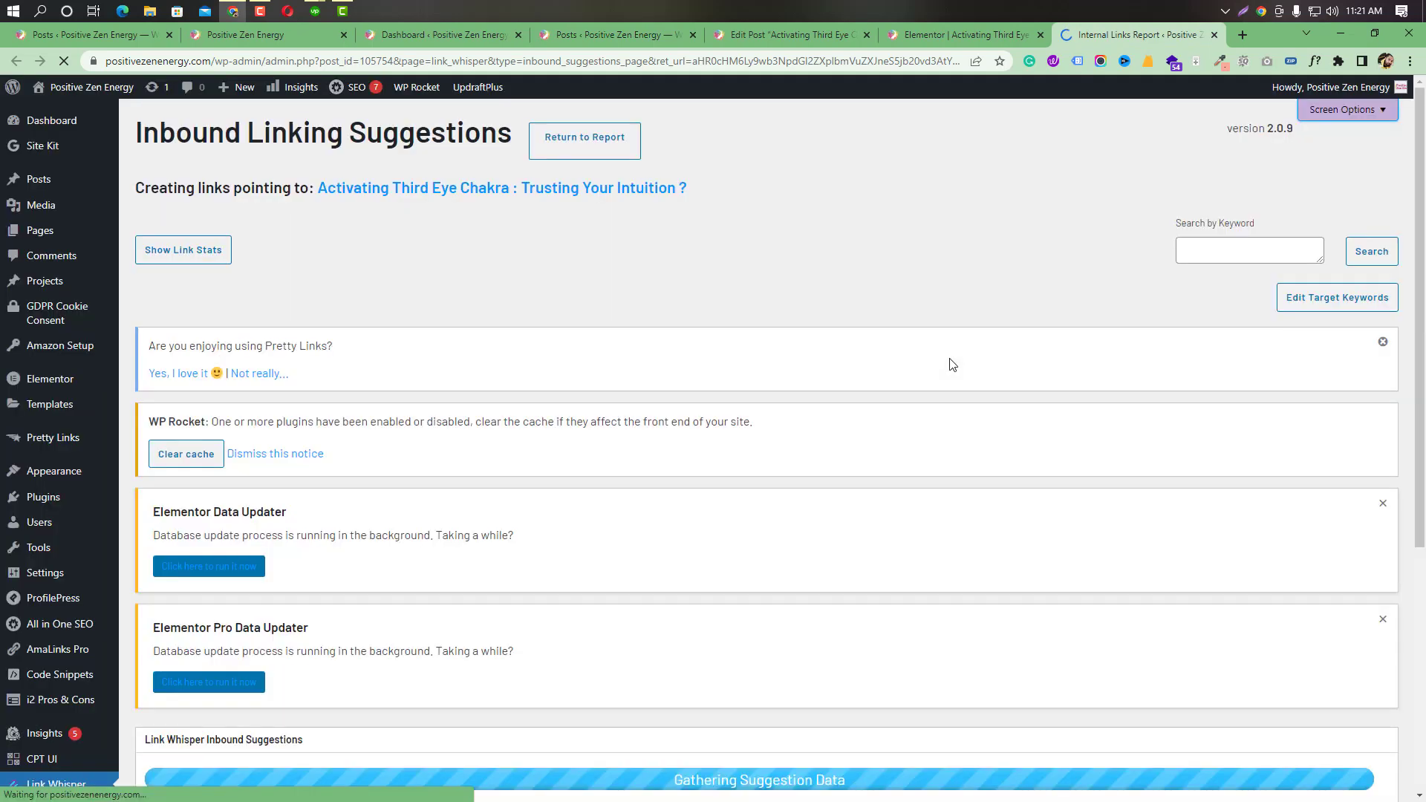
pyautogui.scroll(-5, 941, 458)
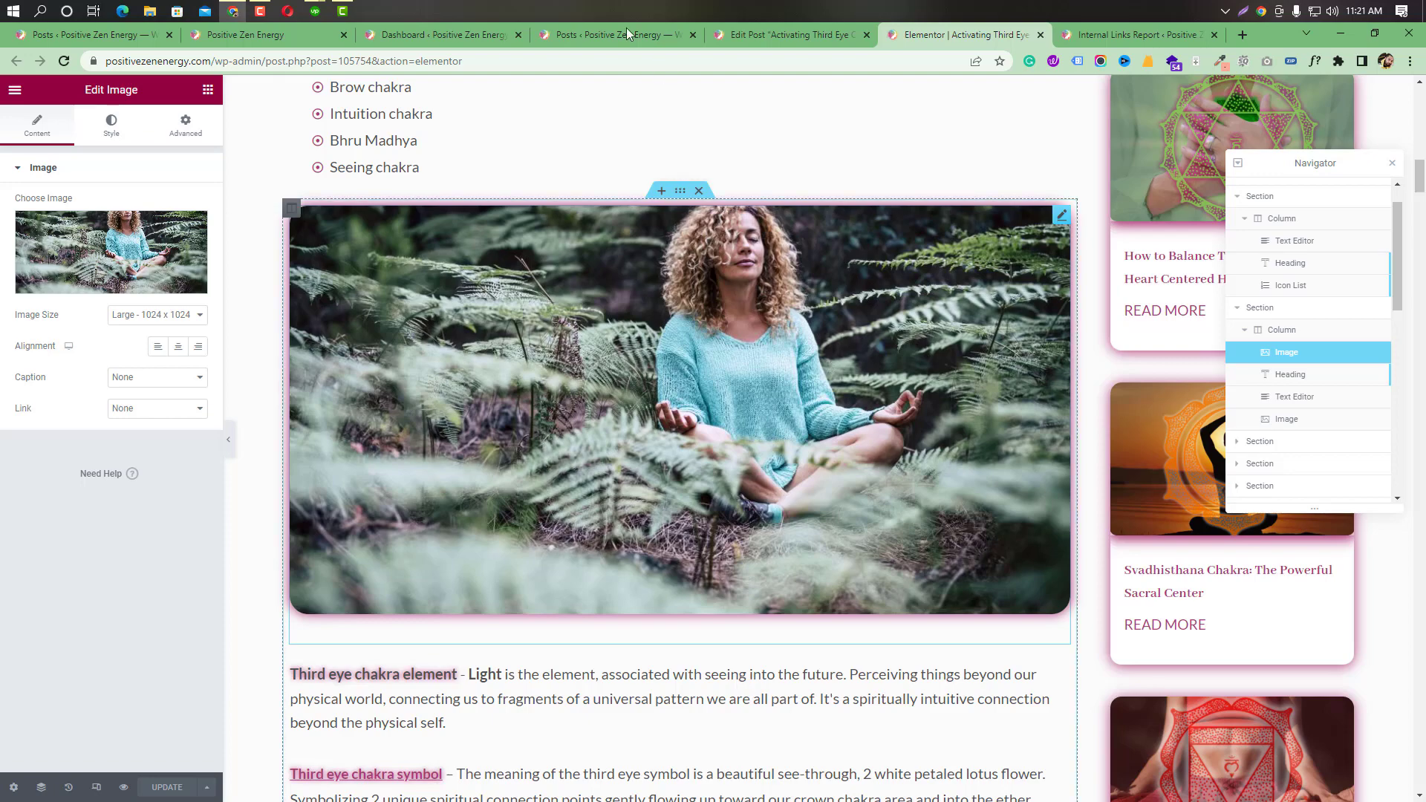
# Check the post editor's focus keyphrase results, and review the third eye chakra post's published date and link stats in the posts list.
pyautogui.click(777, 34)
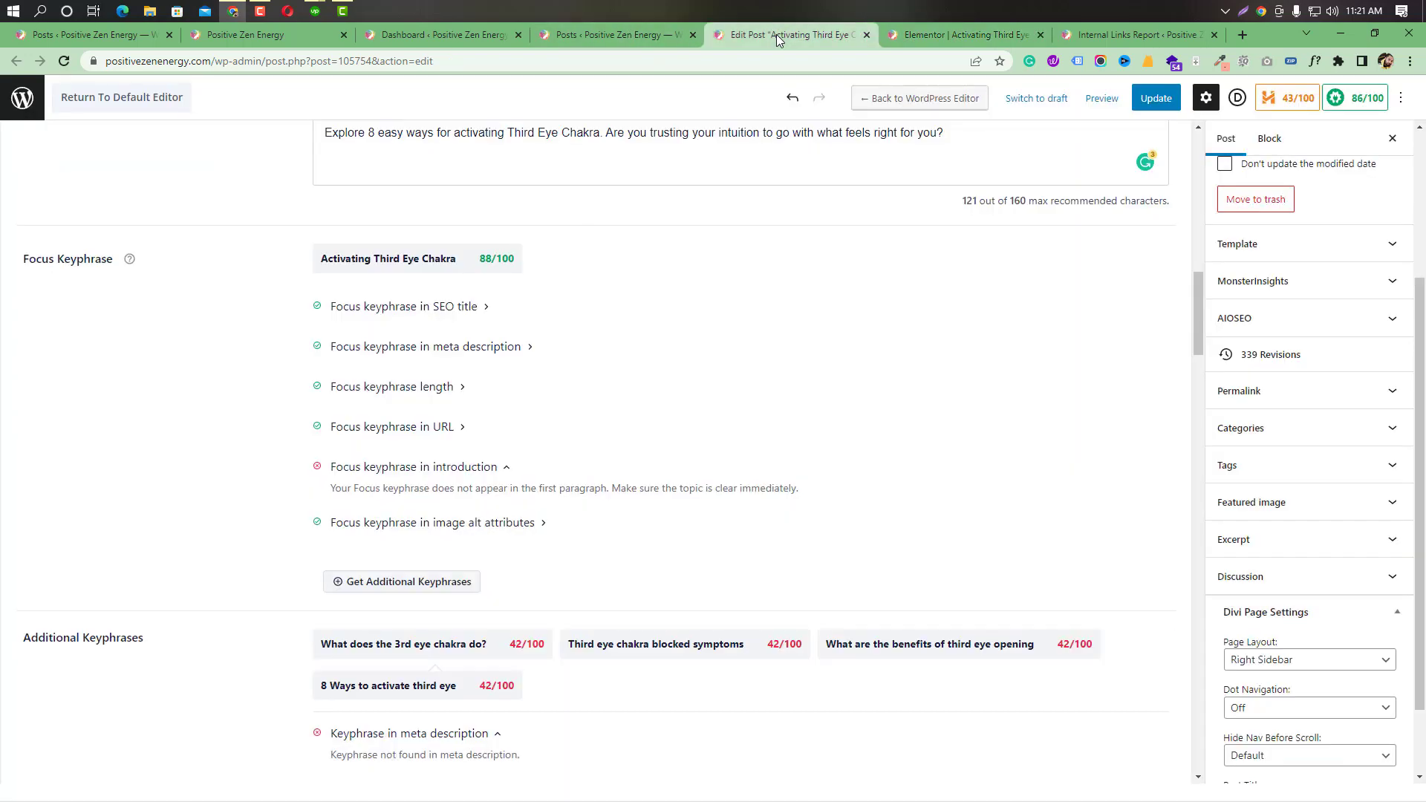
pyautogui.click(649, 36)
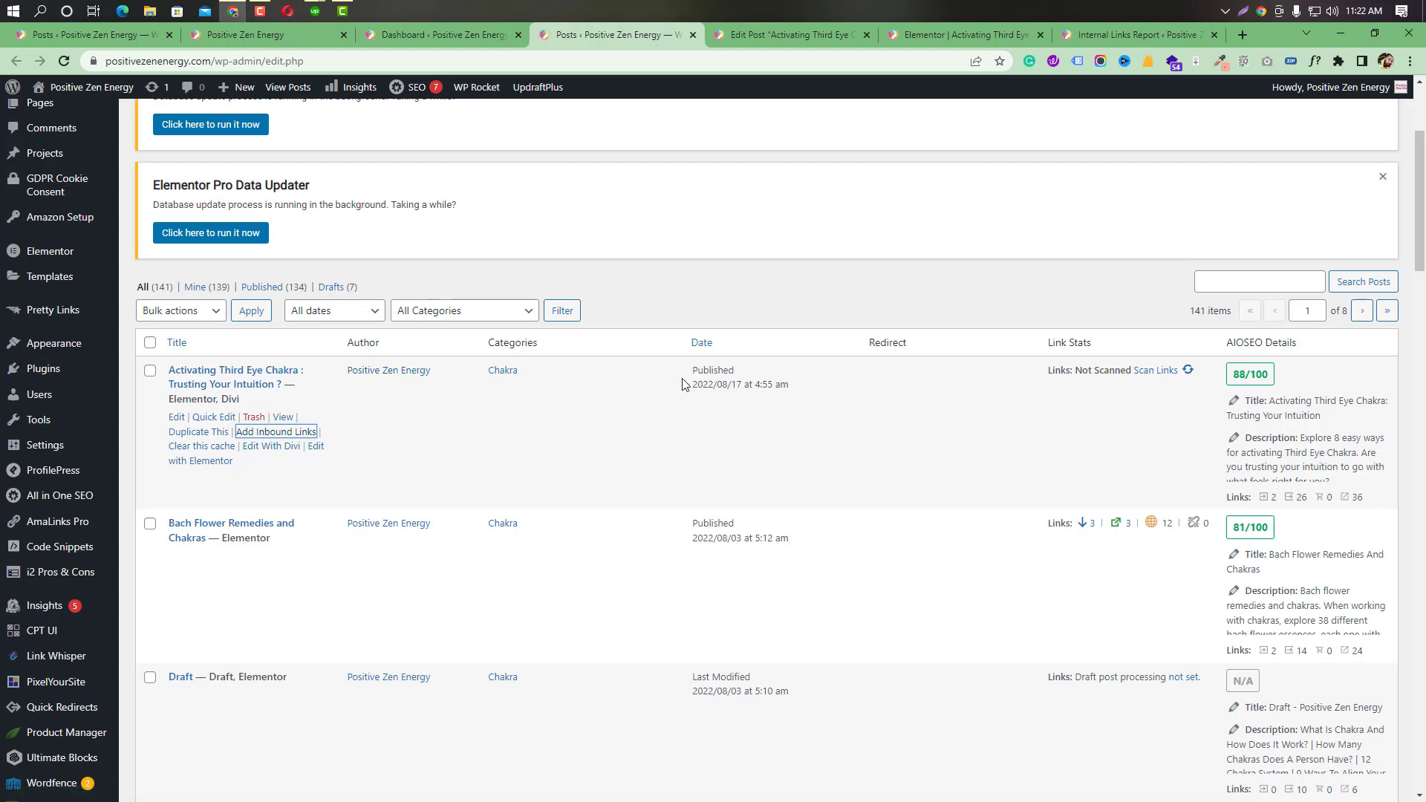
pyautogui.moveTo(686, 367); pyautogui.dragTo(745, 388)
pyautogui.click(830, 396)
pyautogui.scroll(-1, 1274, 401)
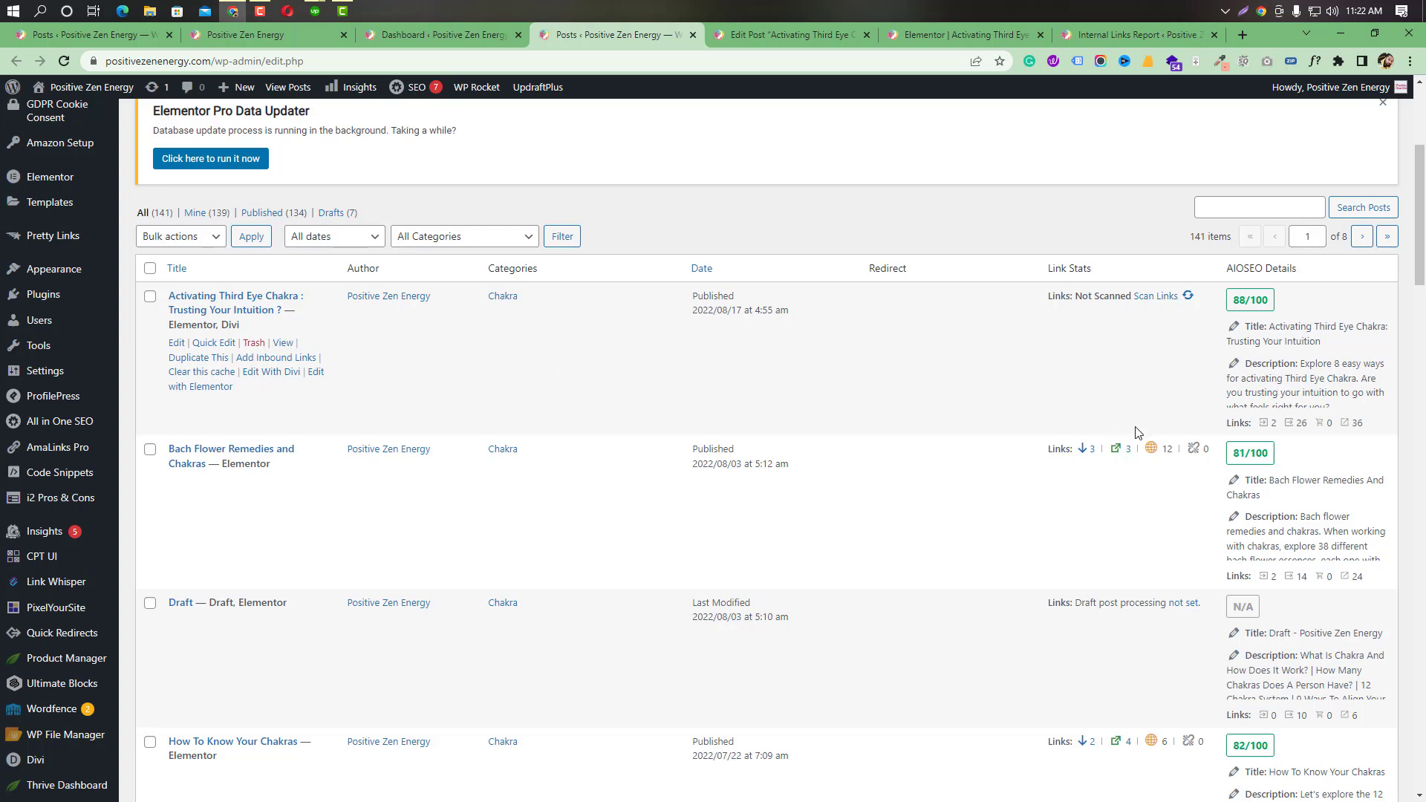
# Review the Link Whisper inbound suggestions, comparing the suggested phrases with the posts in which links to the third eye chakra post can be created.
pyautogui.click(1108, 35)
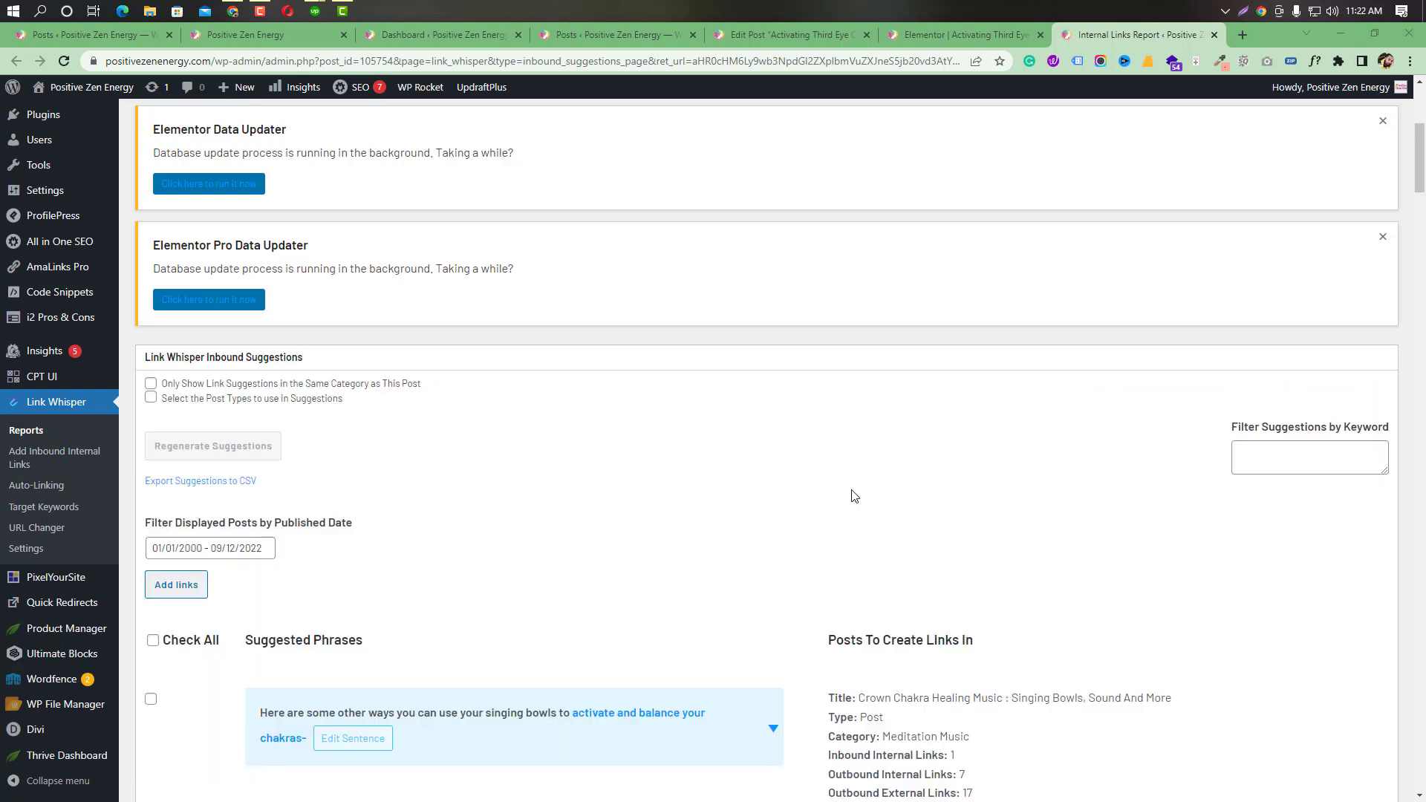
pyautogui.scroll(-6, 854, 496)
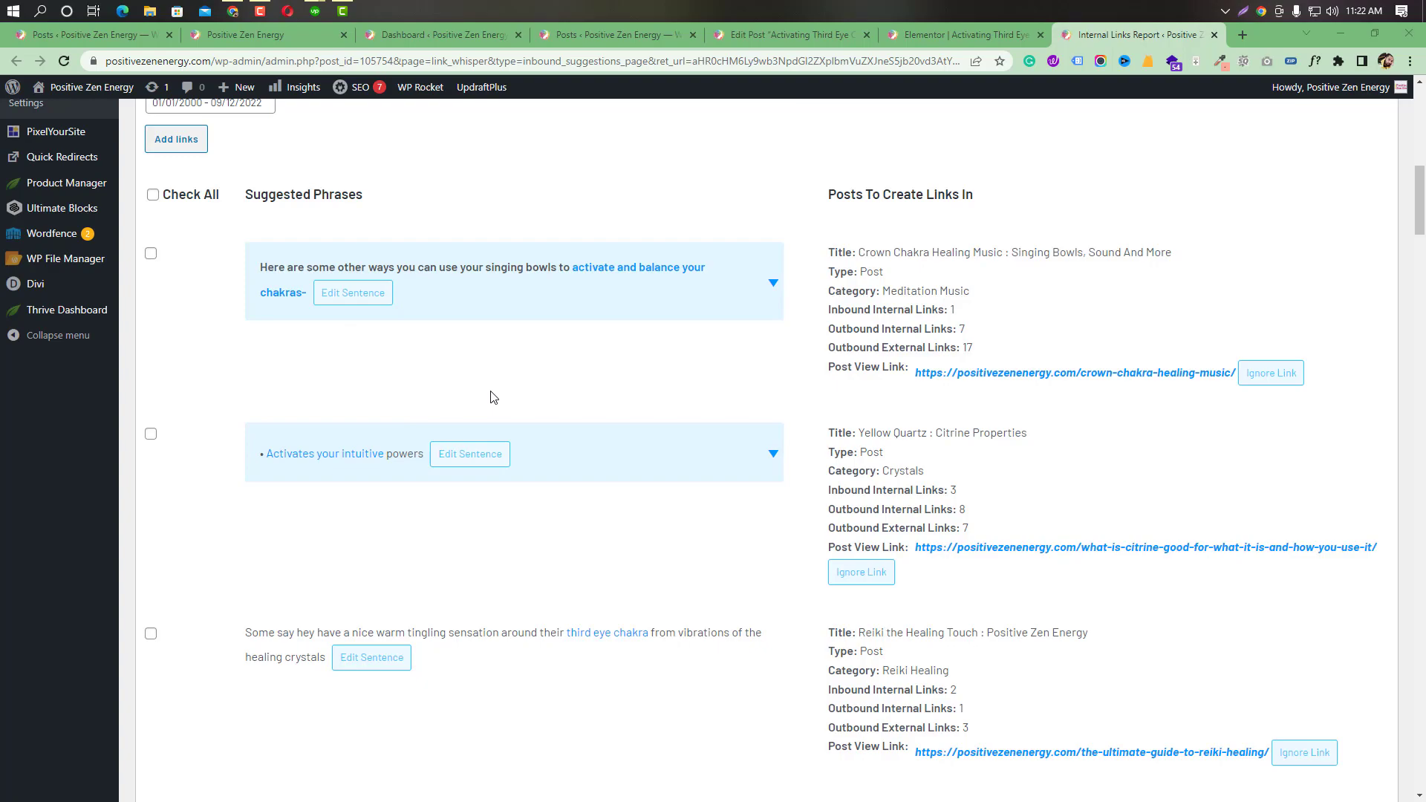
pyautogui.scroll(-6, 1016, 425)
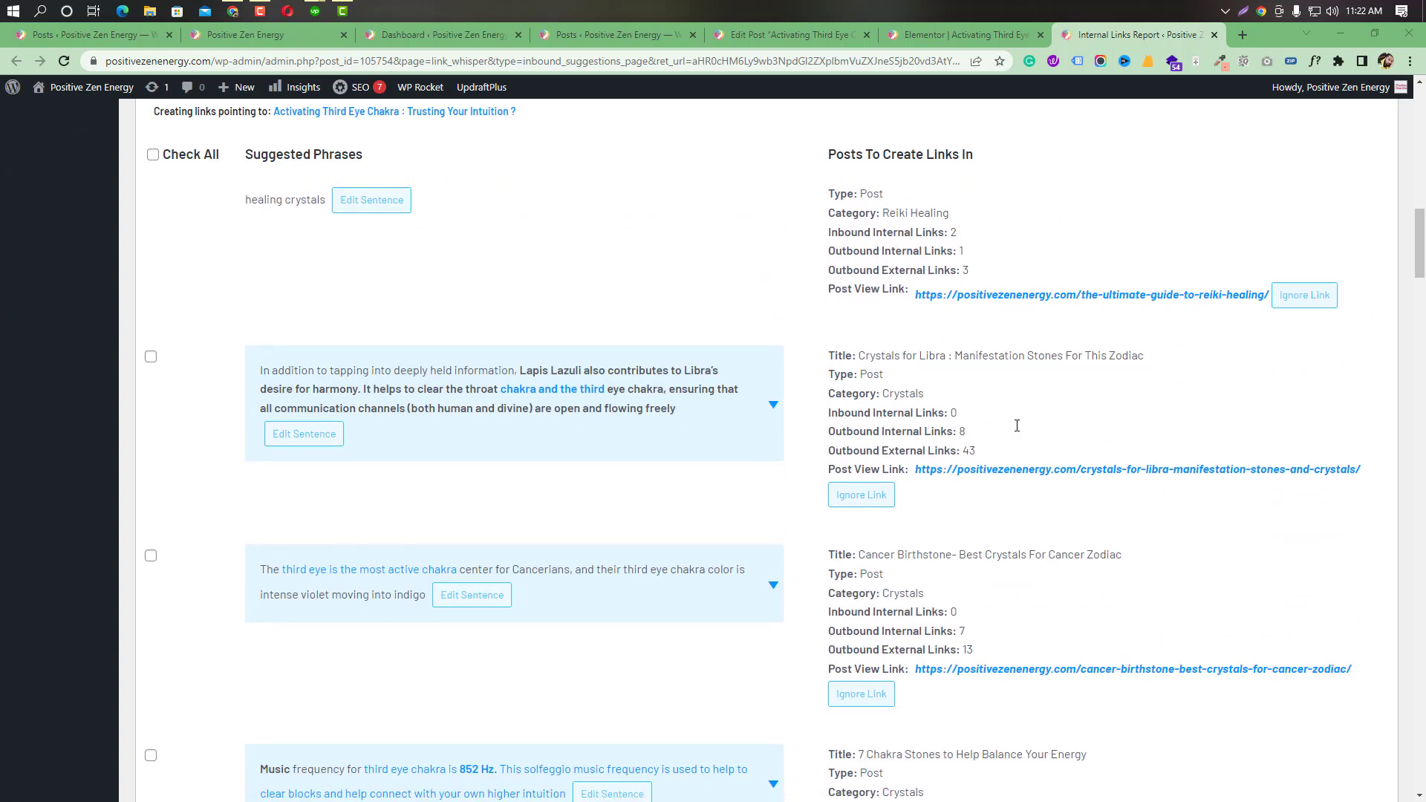
pyautogui.scroll(-20, 1016, 425)
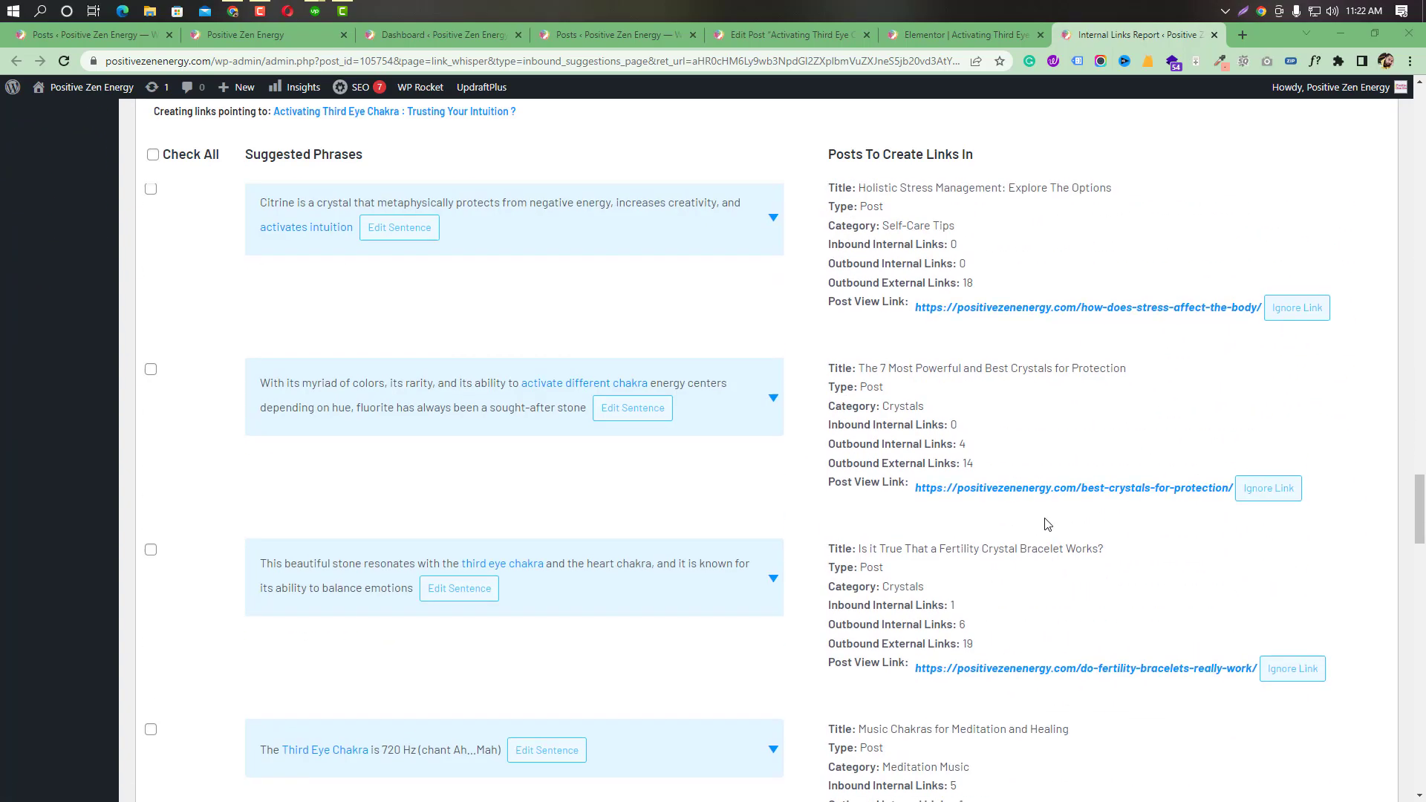
pyautogui.scroll(20, 1047, 524)
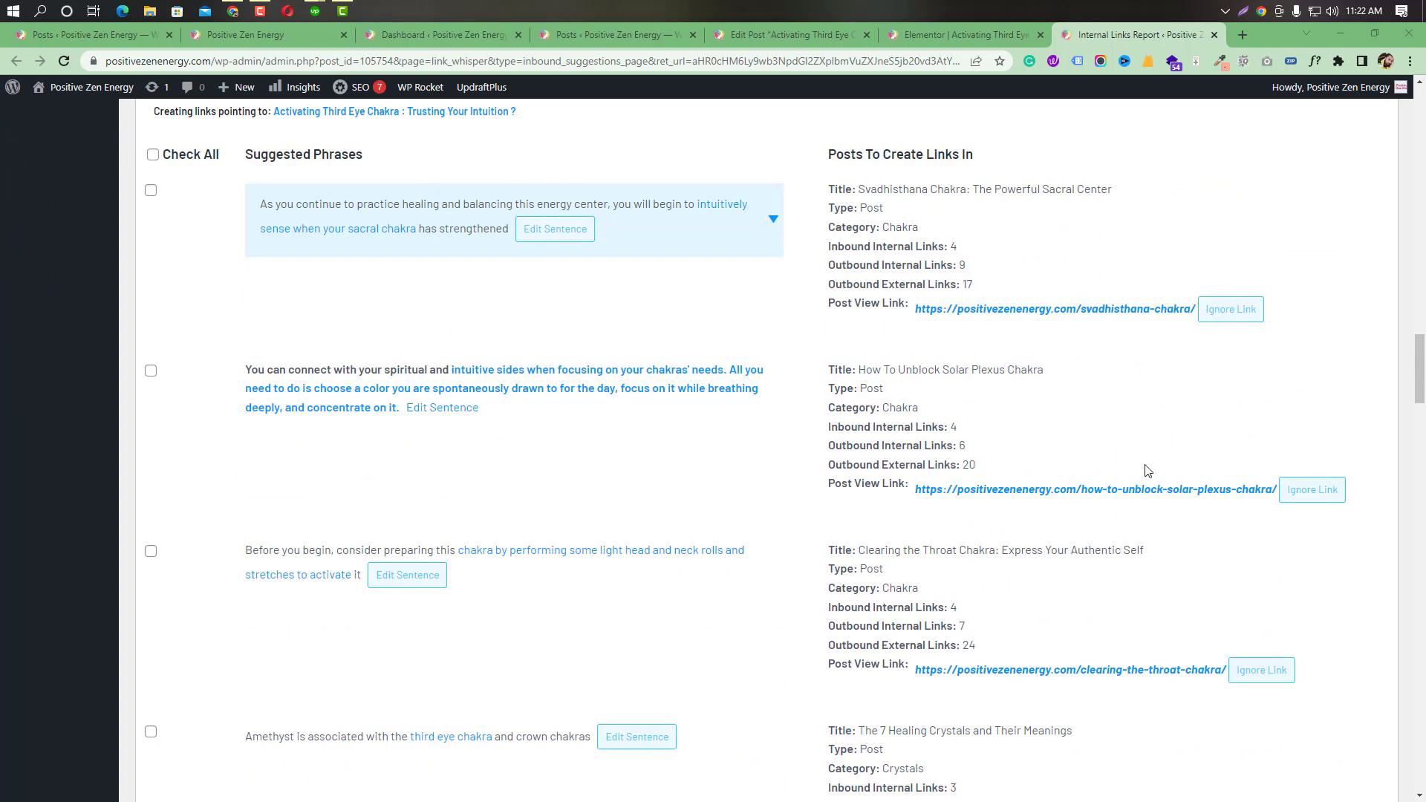